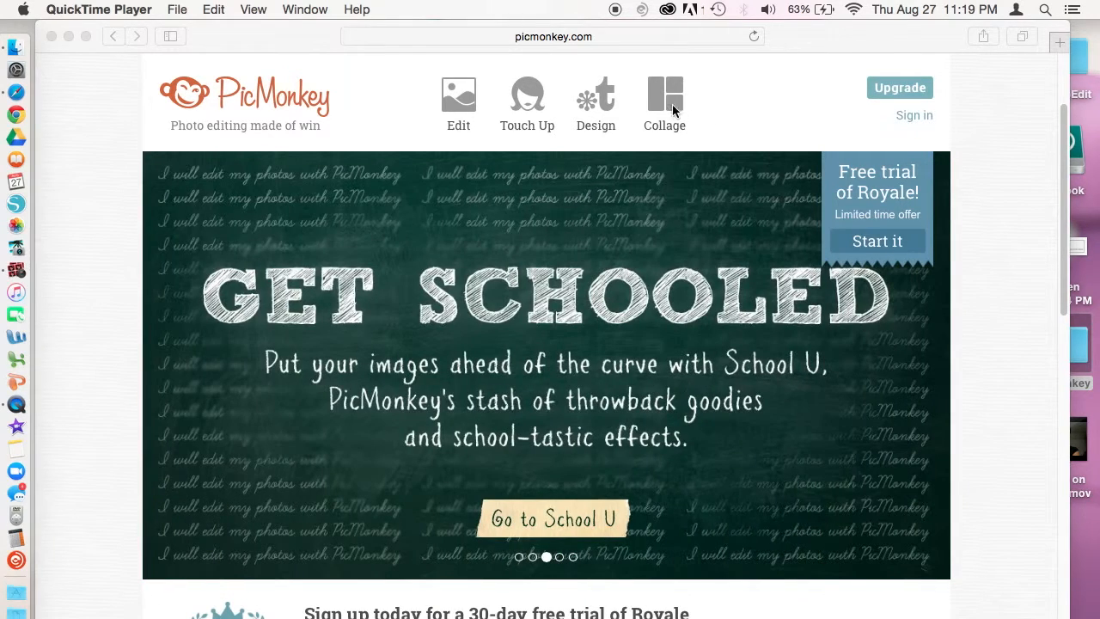
Step: Start a collage with the portrait photo and add the TFFlogoNEW.png logo
left_click(663, 97)
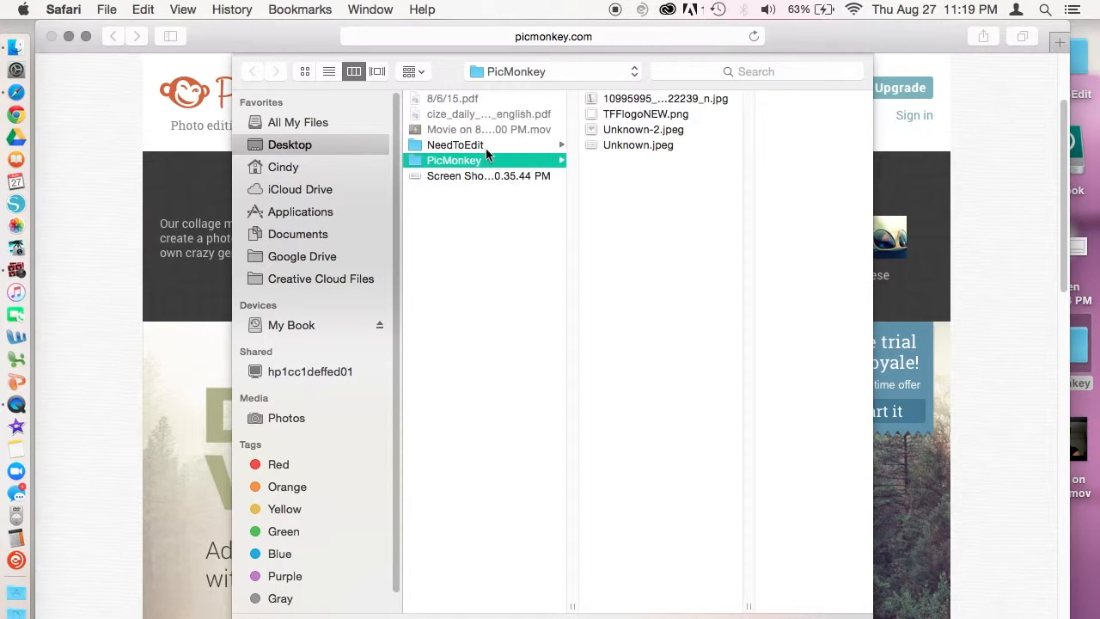
left_click(627, 99)
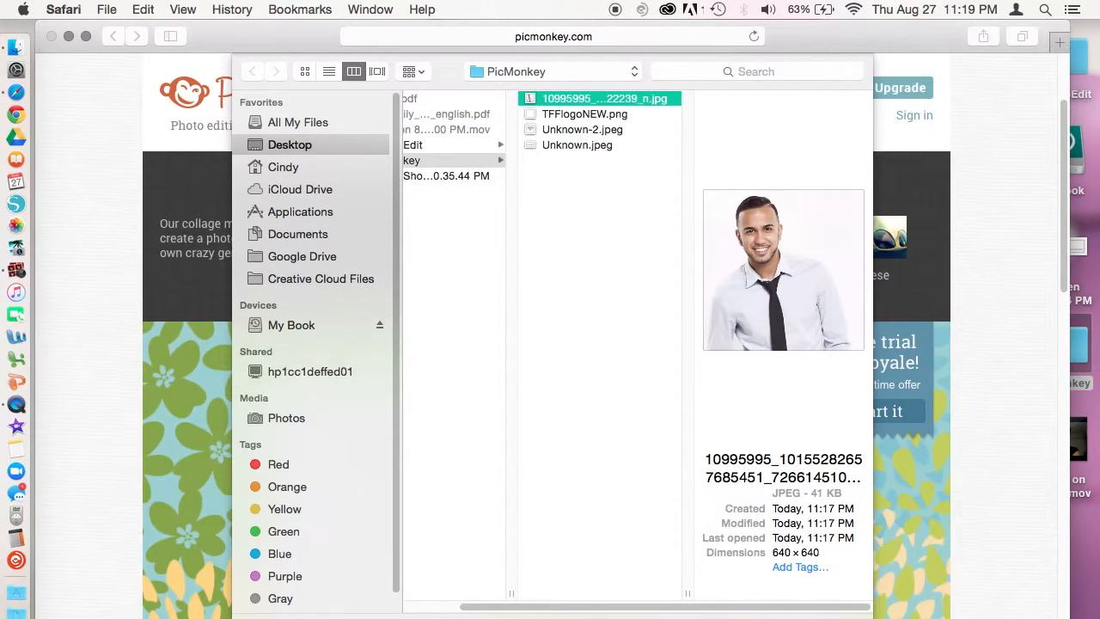
key("Return")
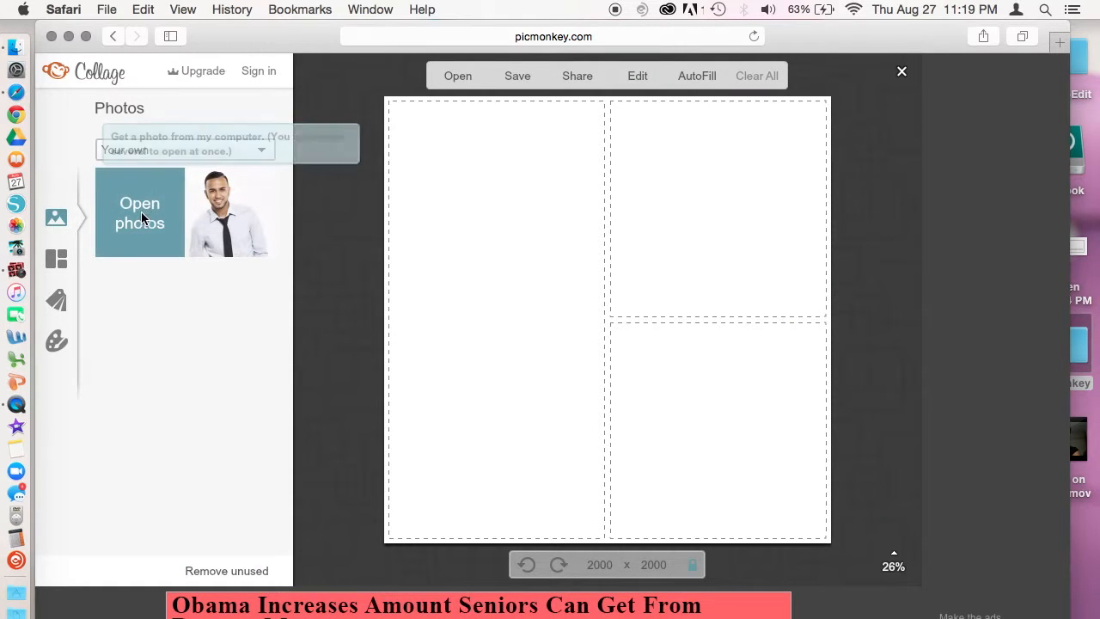
left_click(141, 211)
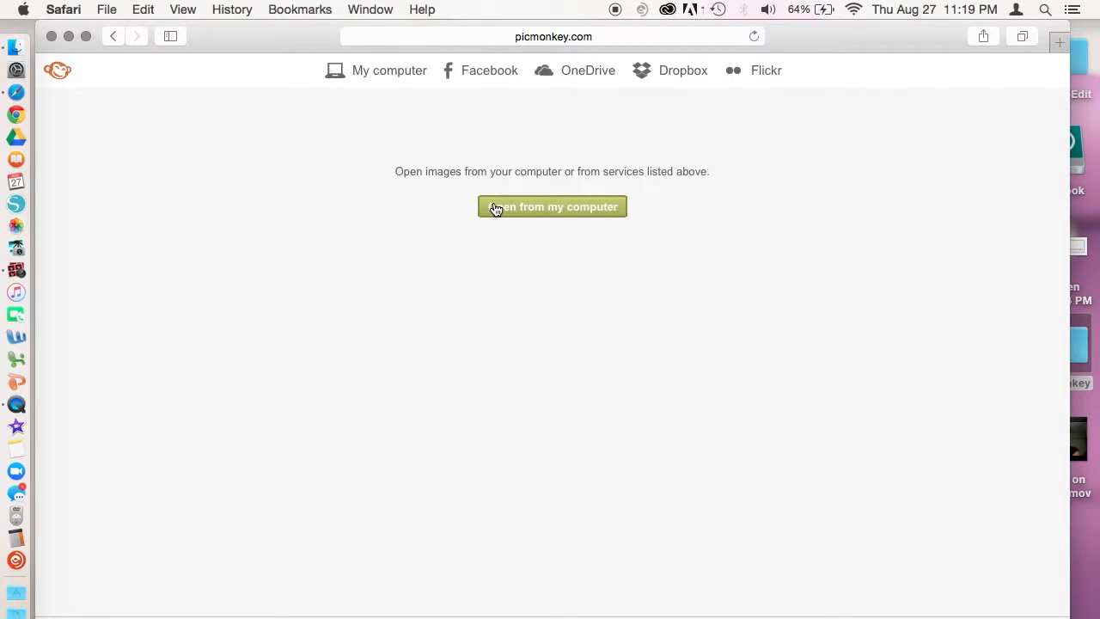
left_click(541, 217)
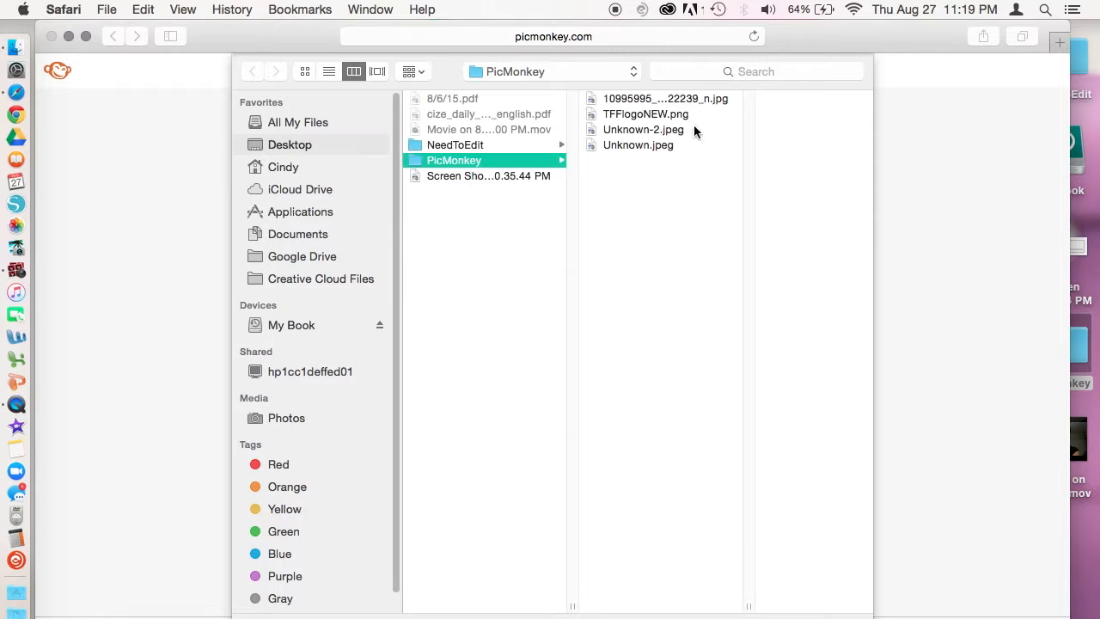
left_click(634, 113)
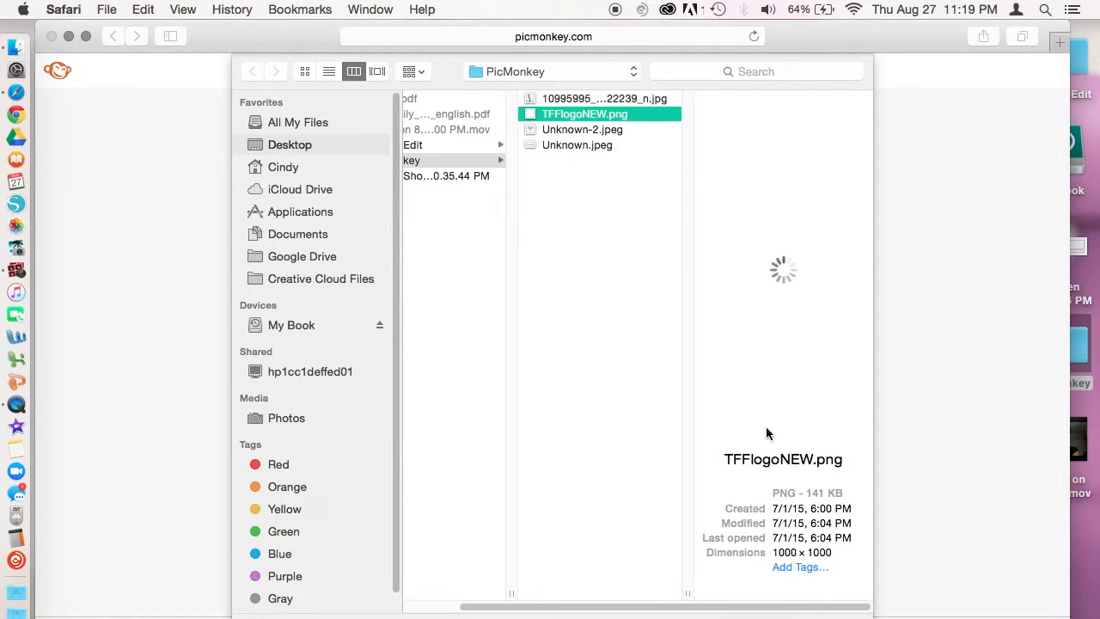
left_click(839, 618)
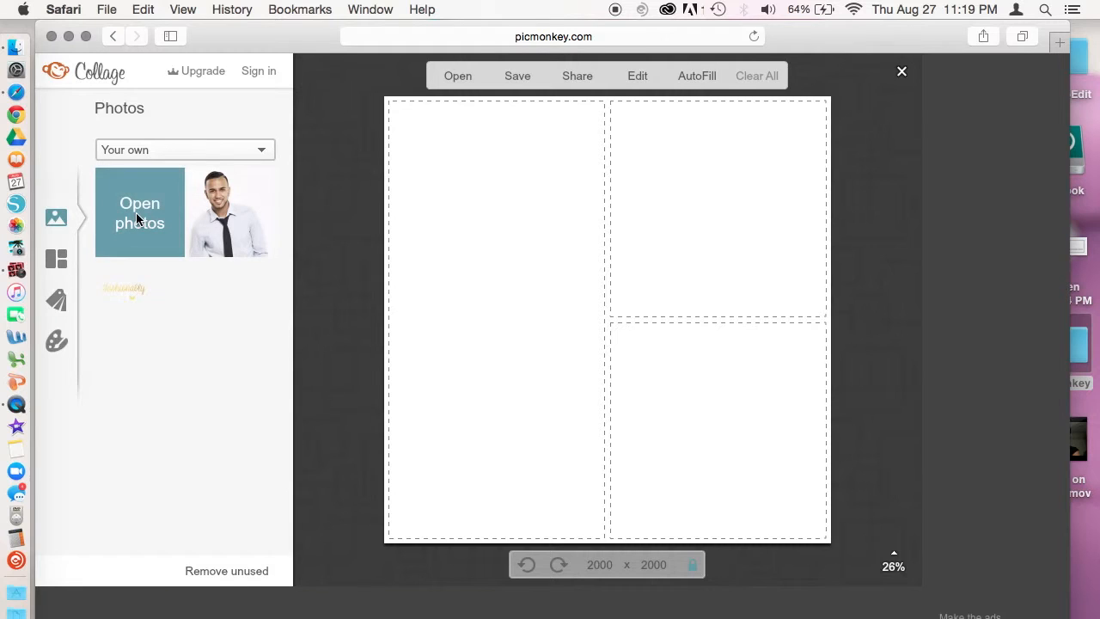
Step: Add the diamond images Unknown-2.jpeg and Unknown.jpeg from the computer
left_click(136, 215)
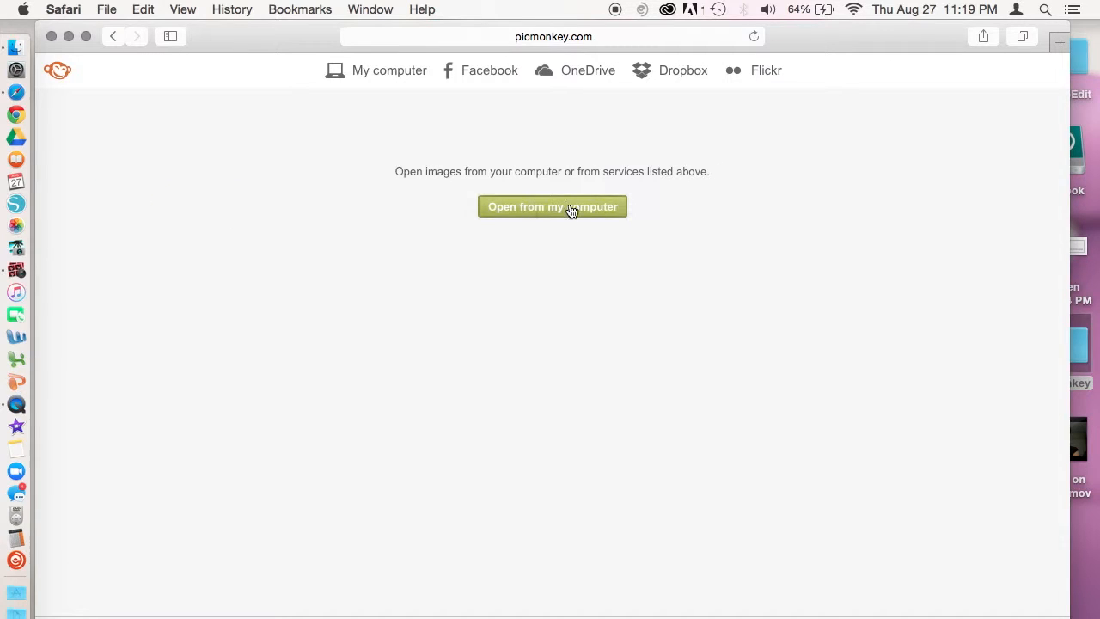
left_click(546, 213)
left_click(625, 133)
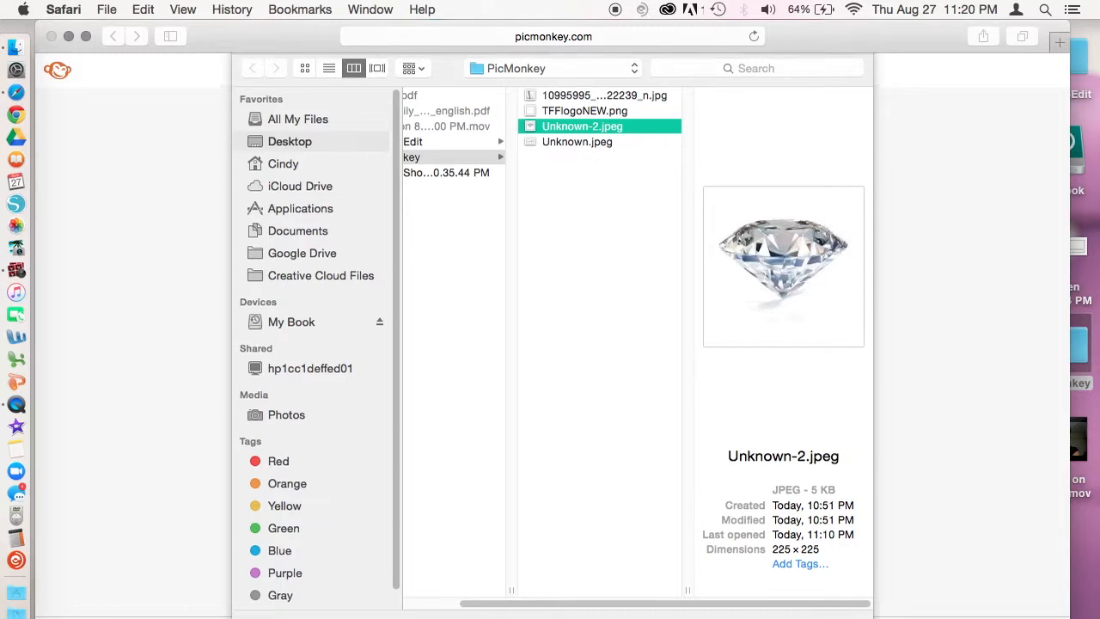
key("Return")
left_click(138, 213)
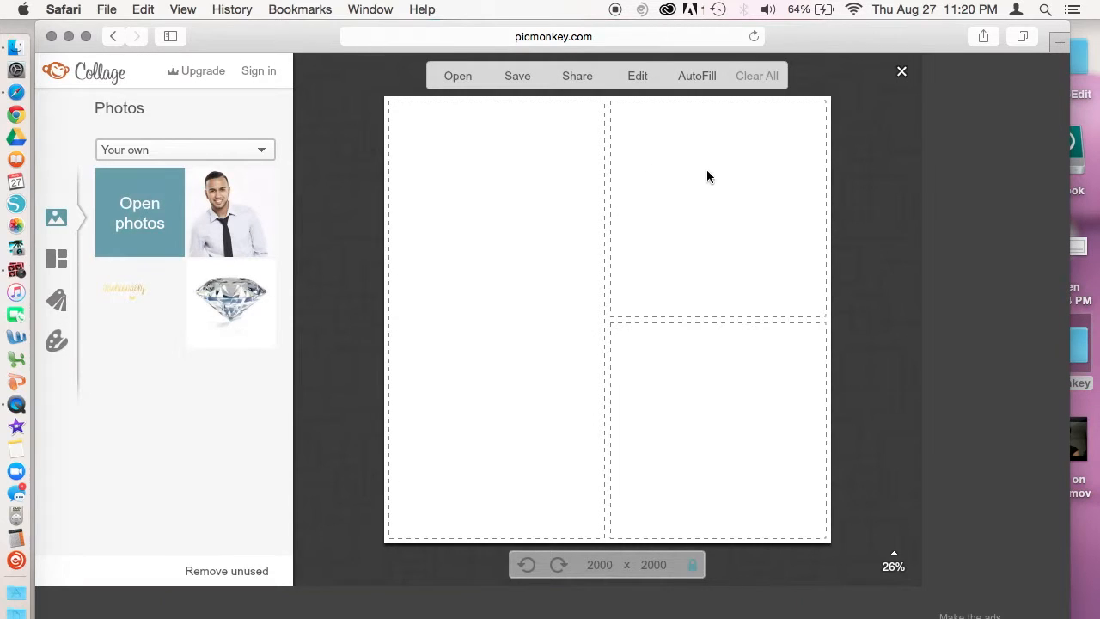
left_click(557, 209)
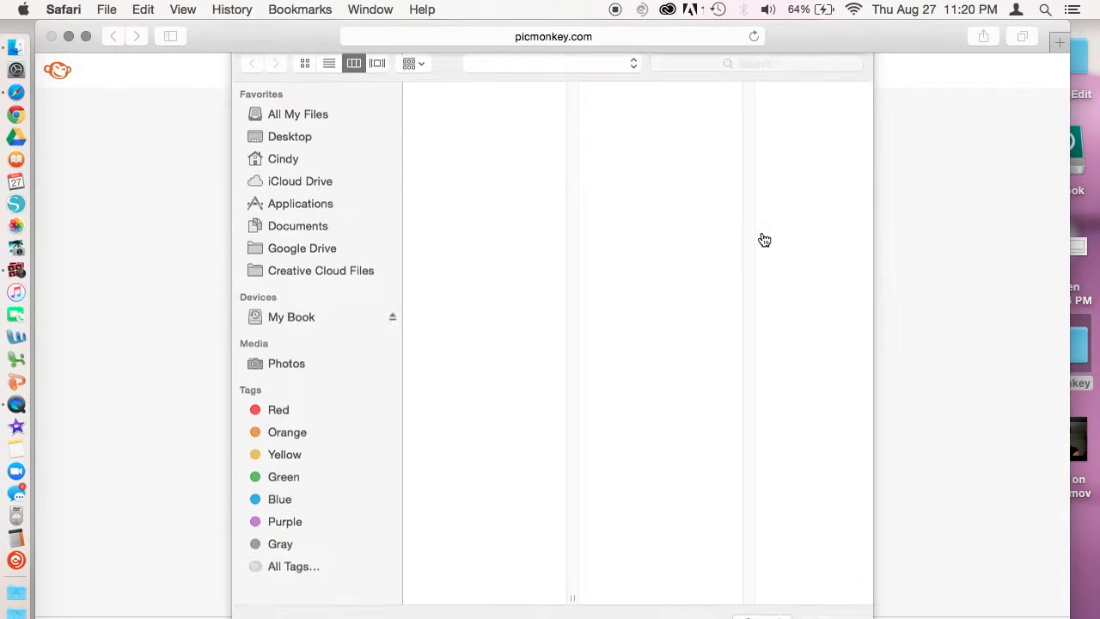
left_click(646, 145)
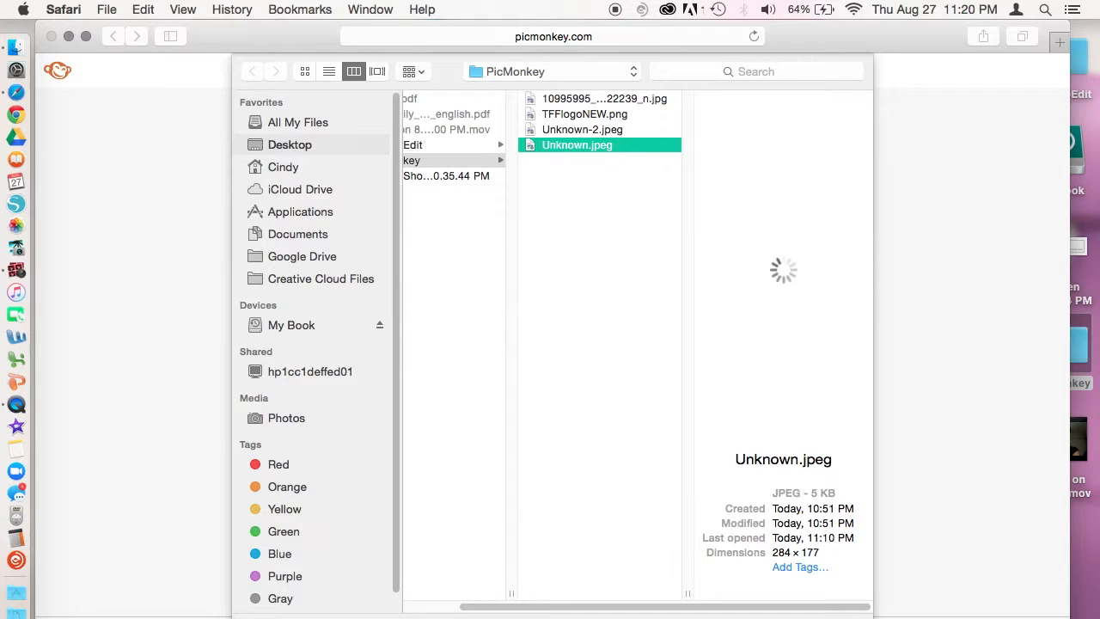
key("Return")
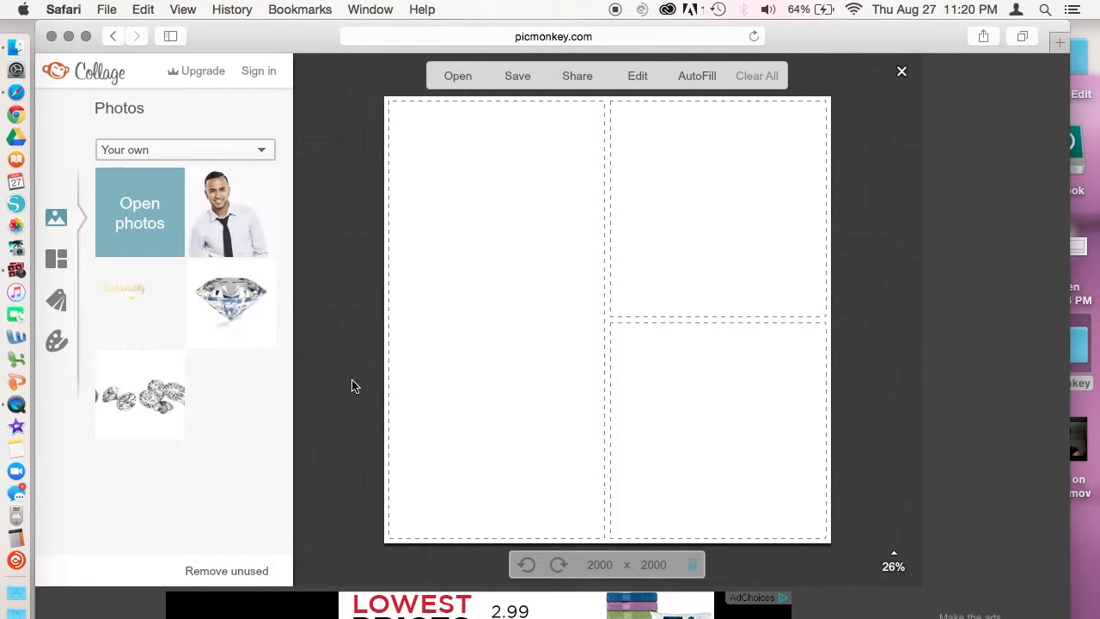
Step: Put the portrait in the left cell, logo top-right, diamond bottom-right, then pan the portrait
left_click_drag(222, 208, 464, 185)
left_click_drag(465, 235, 497, 265)
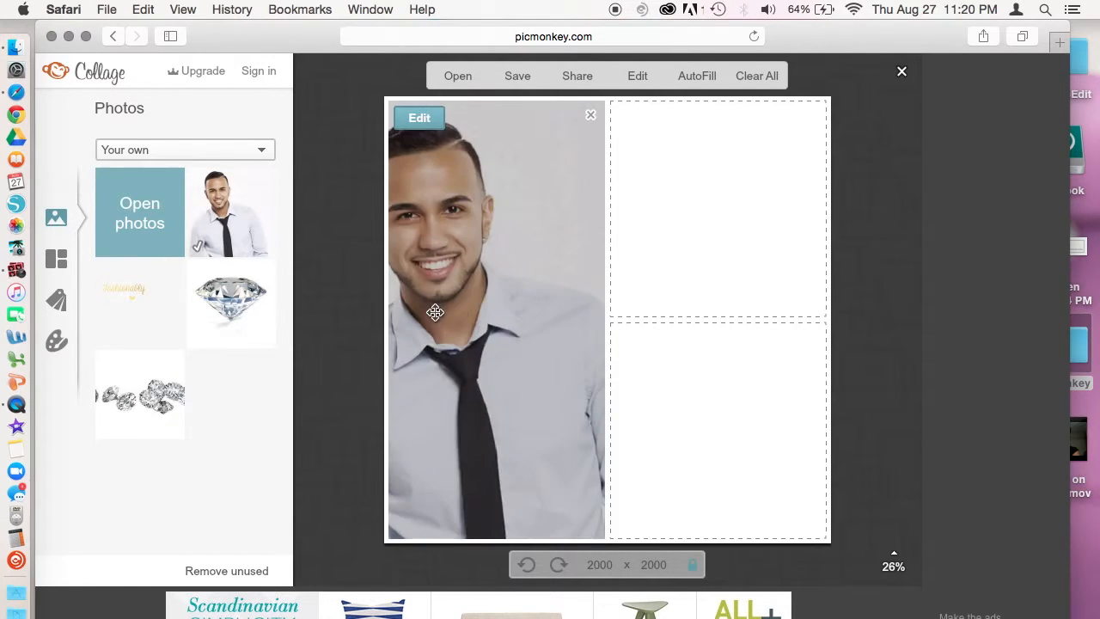
left_click_drag(122, 293, 718, 259)
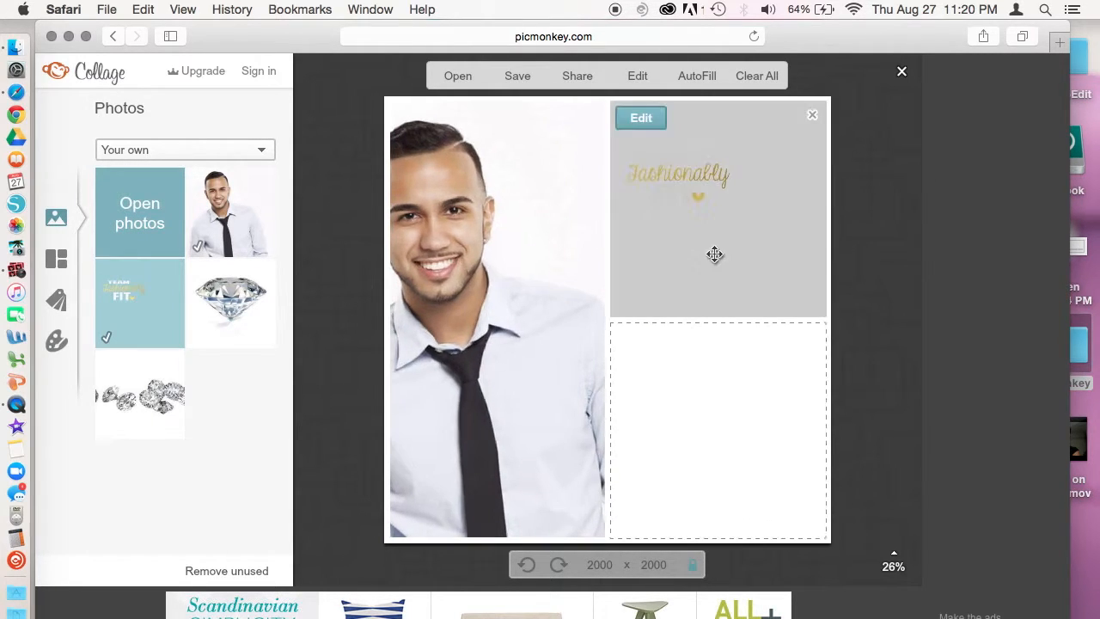
left_click_drag(227, 312, 714, 470)
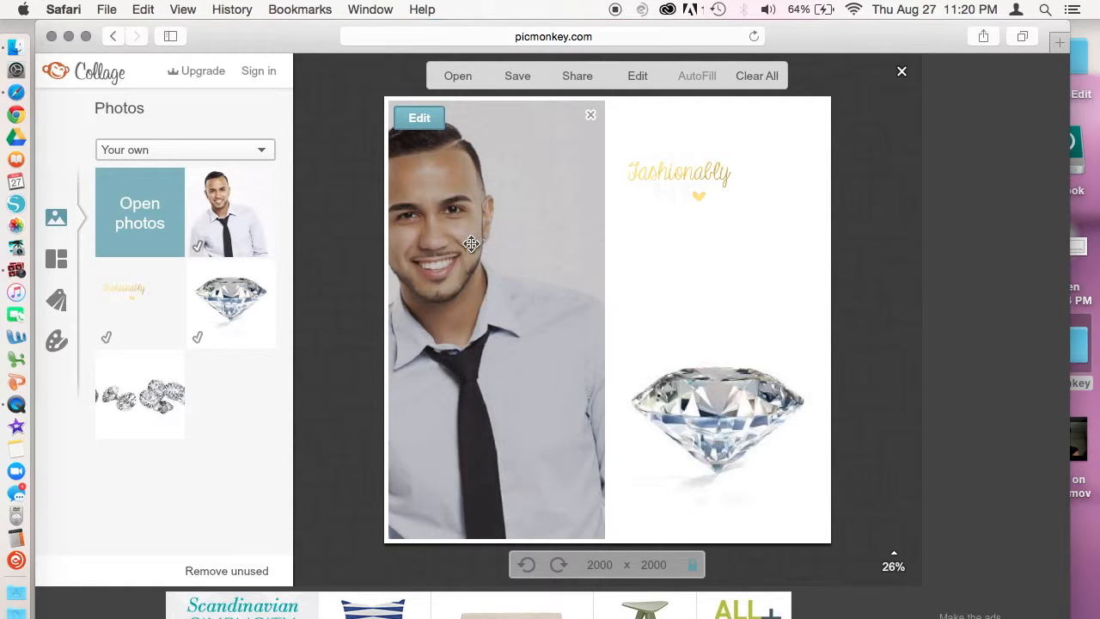
left_click_drag(471, 244, 514, 241)
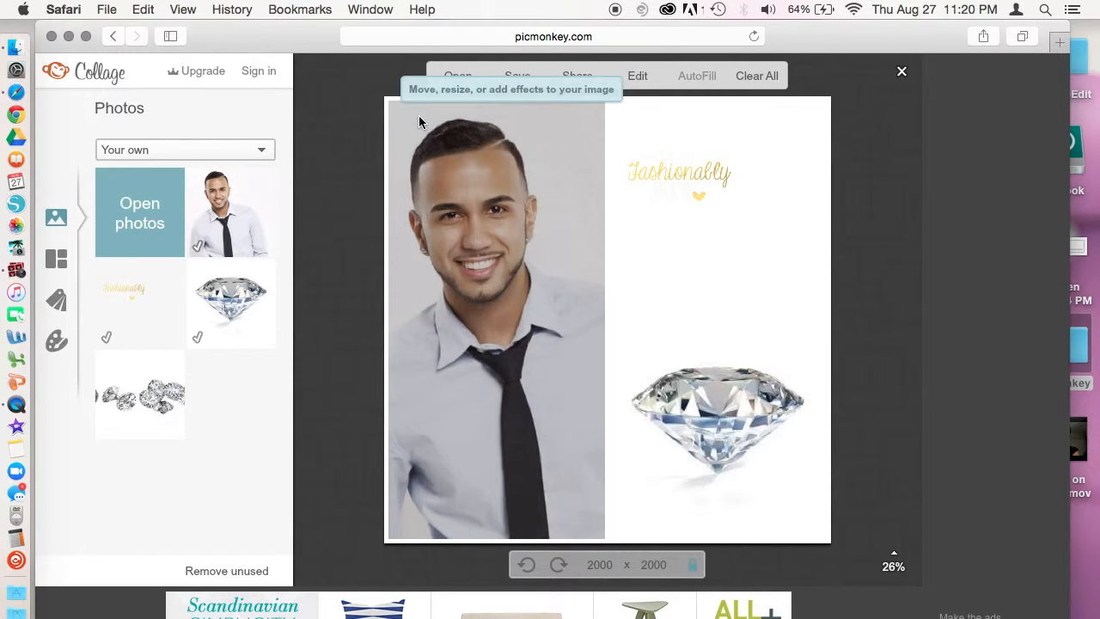
Step: Enlarge the portrait very slightly within its cell
left_click(419, 122)
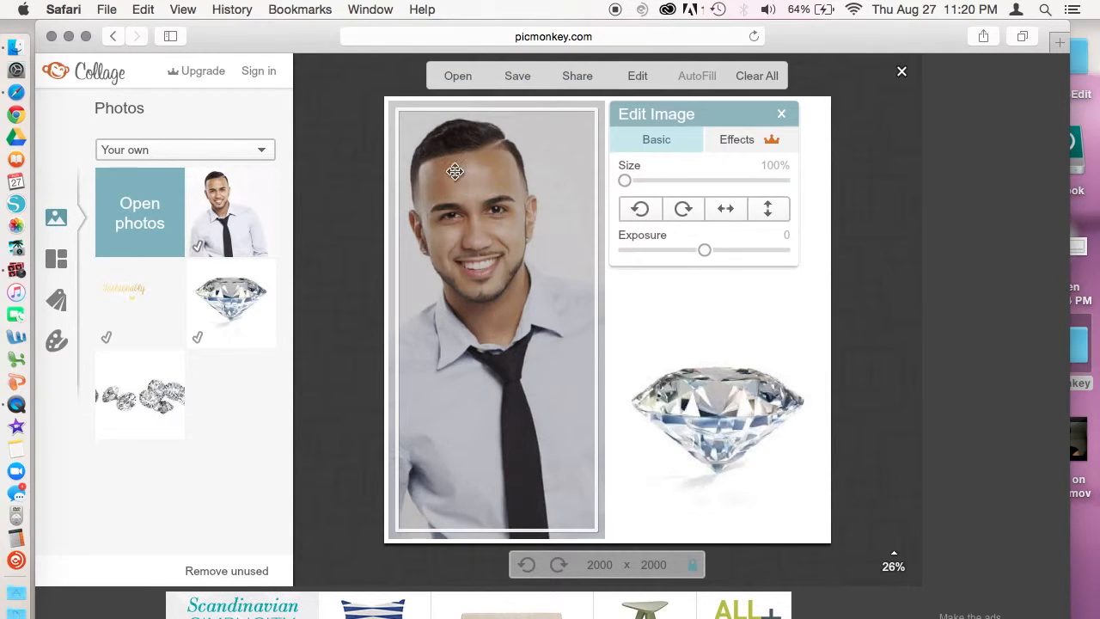
left_click_drag(623, 179, 572, 194)
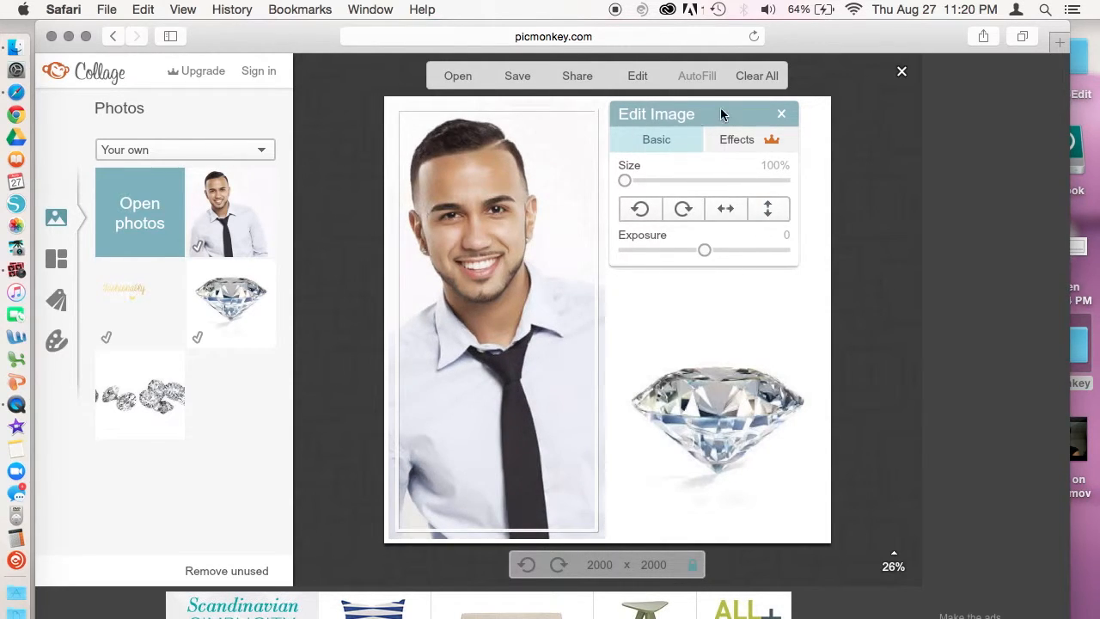
left_click(758, 174)
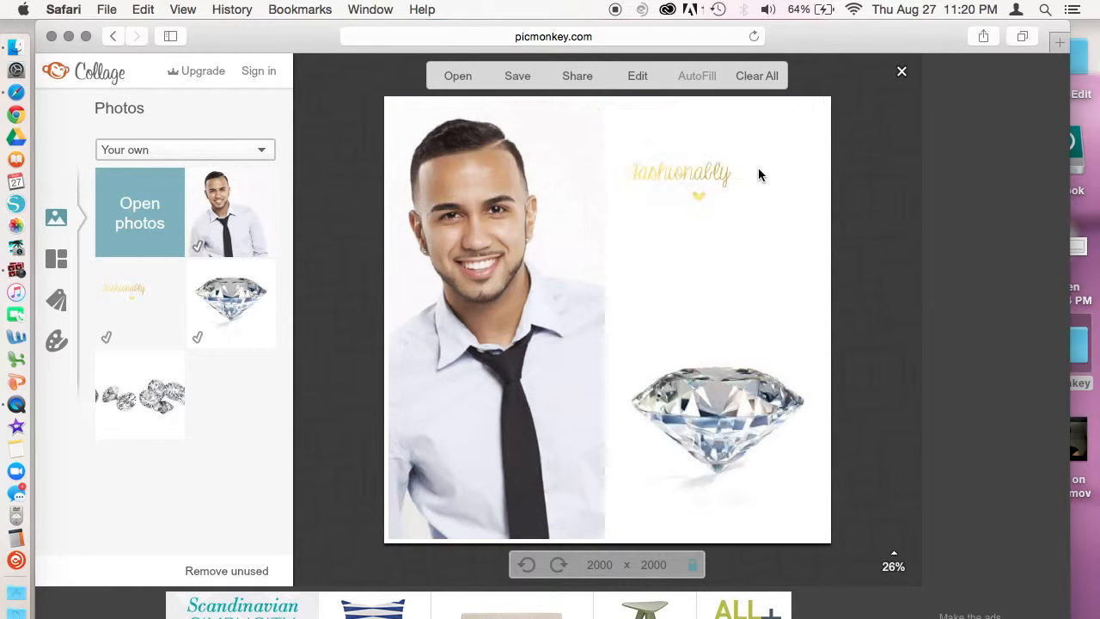
Step: Enlarge the Fashionably logo to 159% and centre it in its cell
mouse_move(757, 170)
left_click(651, 121)
left_click_drag(429, 181, 507, 177)
left_click_drag(649, 153, 721, 189)
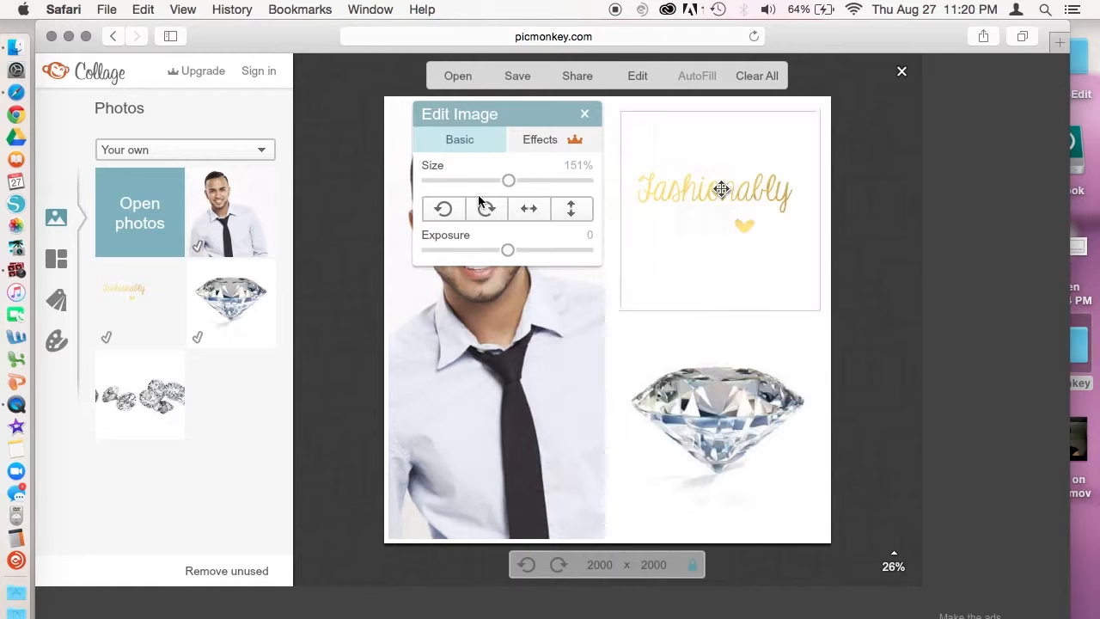
left_click_drag(507, 183, 521, 184)
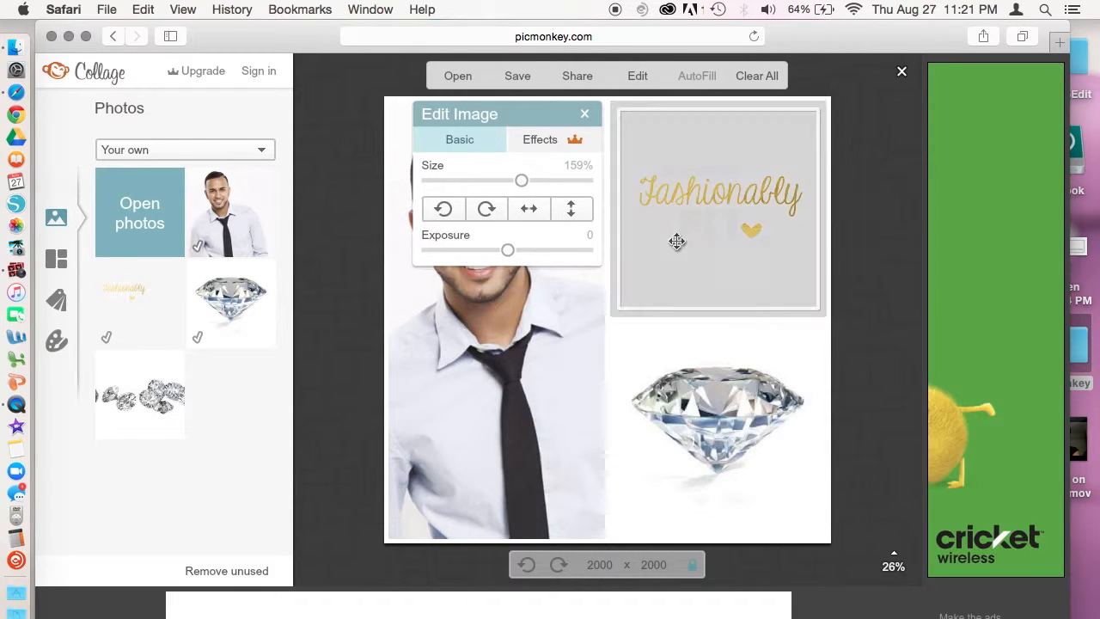
Step: Enlarge the diamond to 106% and nudge it right and down
left_click(702, 432)
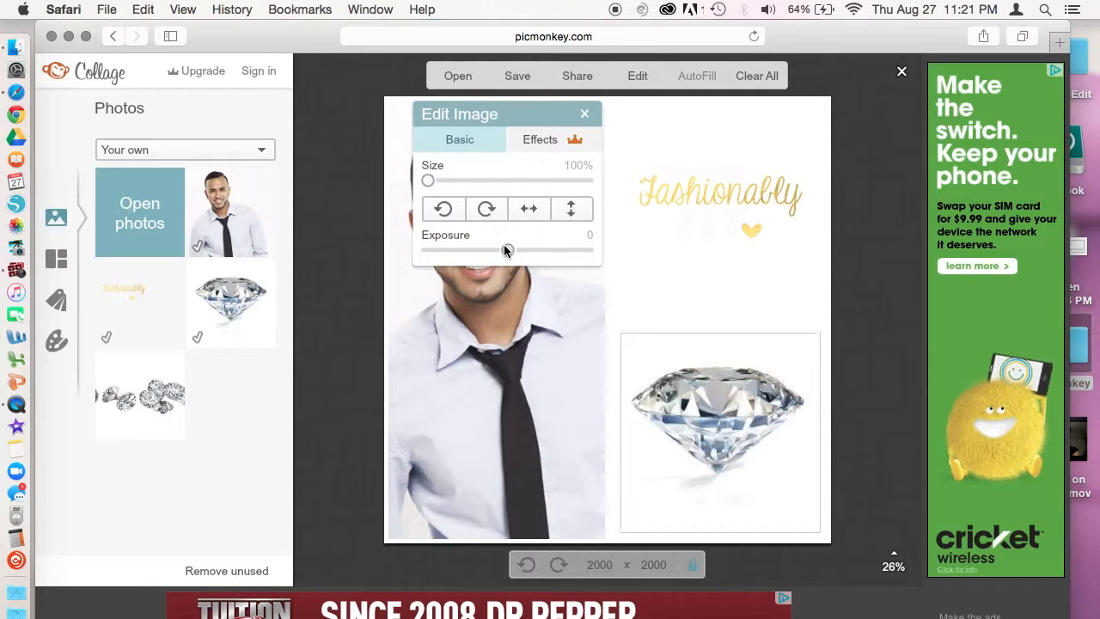
left_click_drag(429, 181, 438, 180)
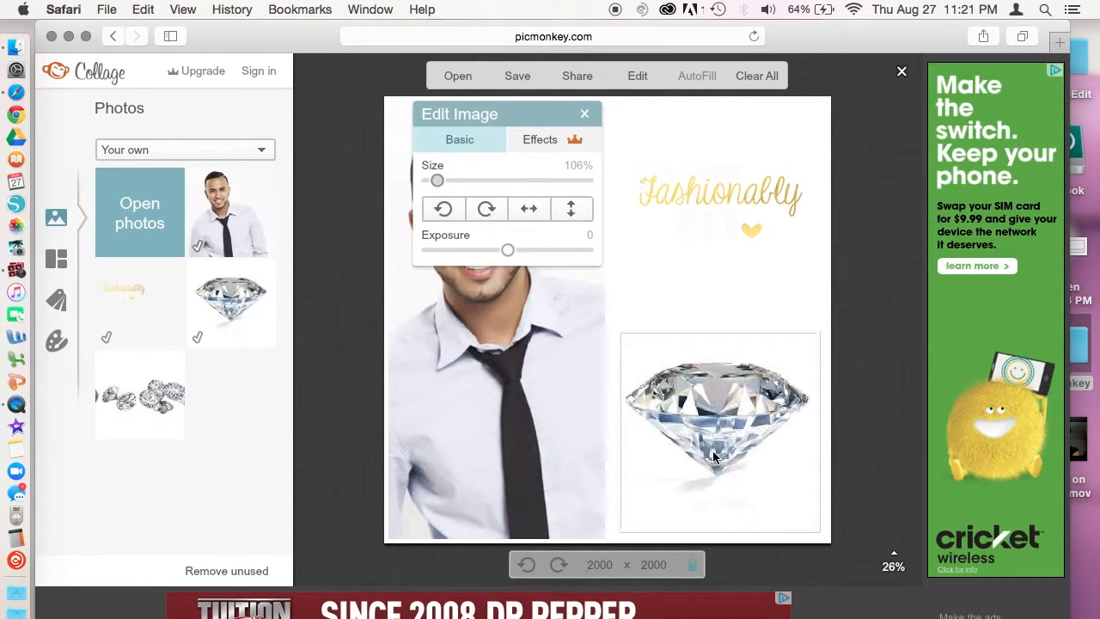
left_click_drag(715, 431, 716, 440)
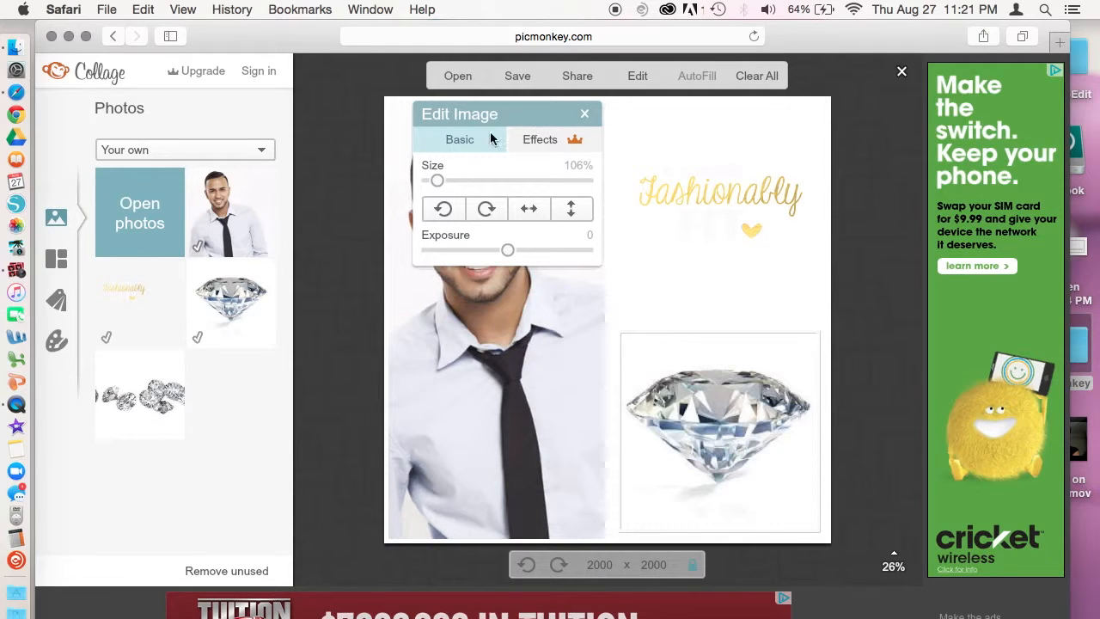
left_click(586, 114)
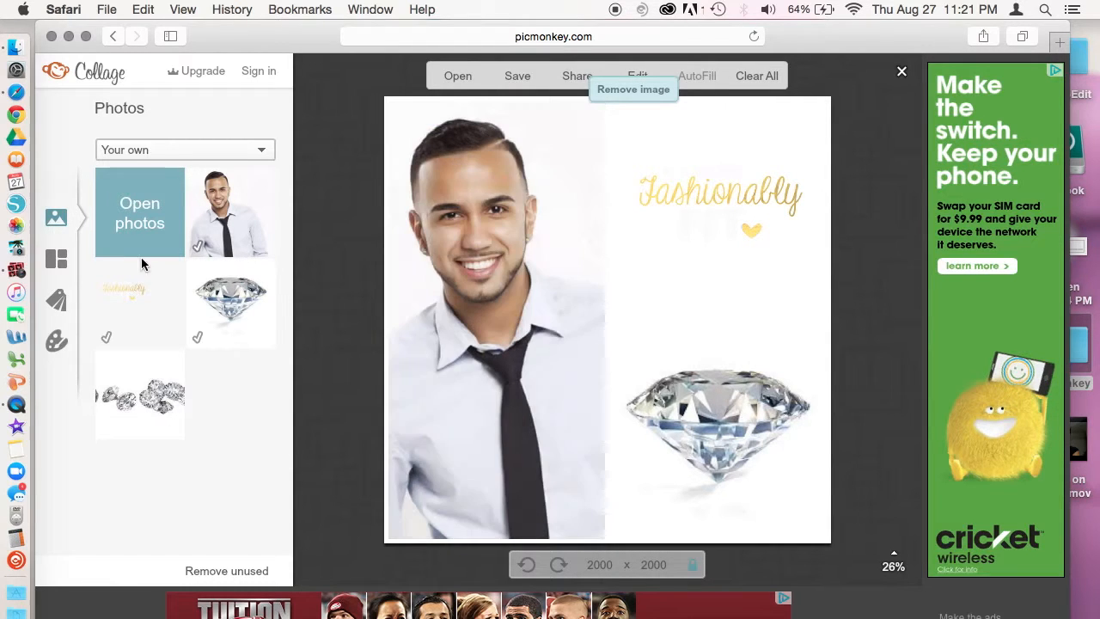
Step: Make the collage background black (000000) and close the spacing between cells
left_click(57, 342)
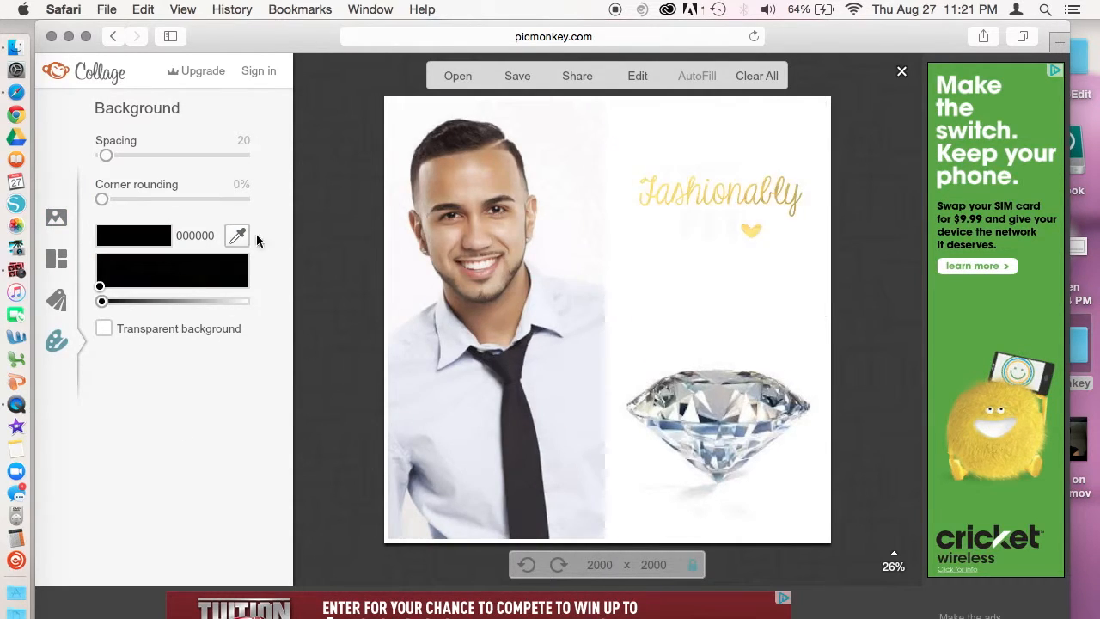
left_click(124, 241)
left_click(125, 275)
mouse_move(430, 220)
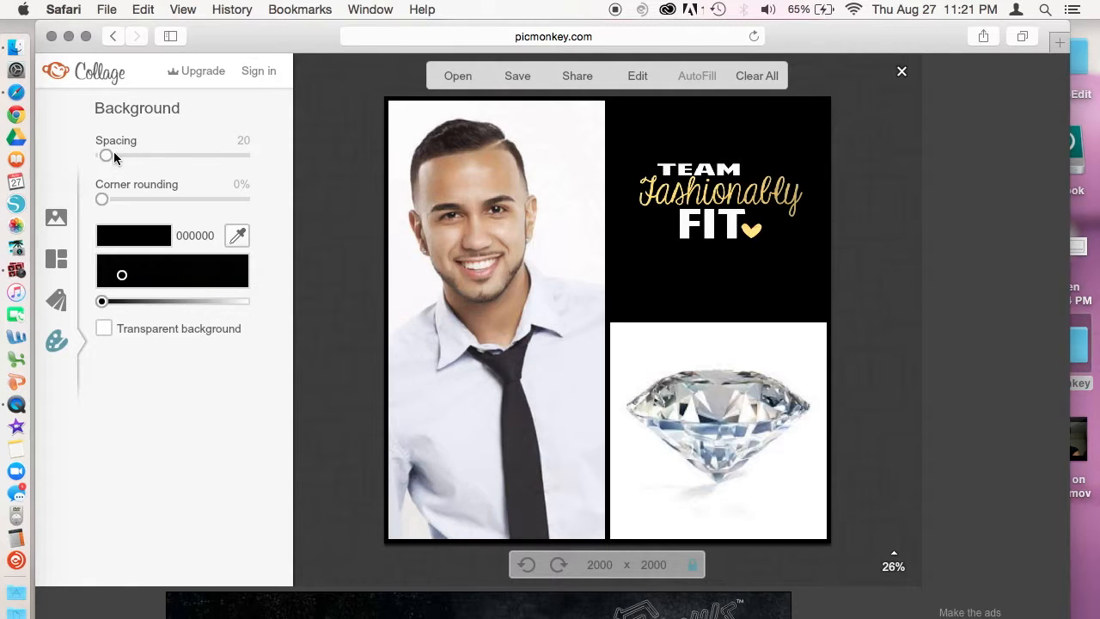
left_click_drag(103, 152, 59, 152)
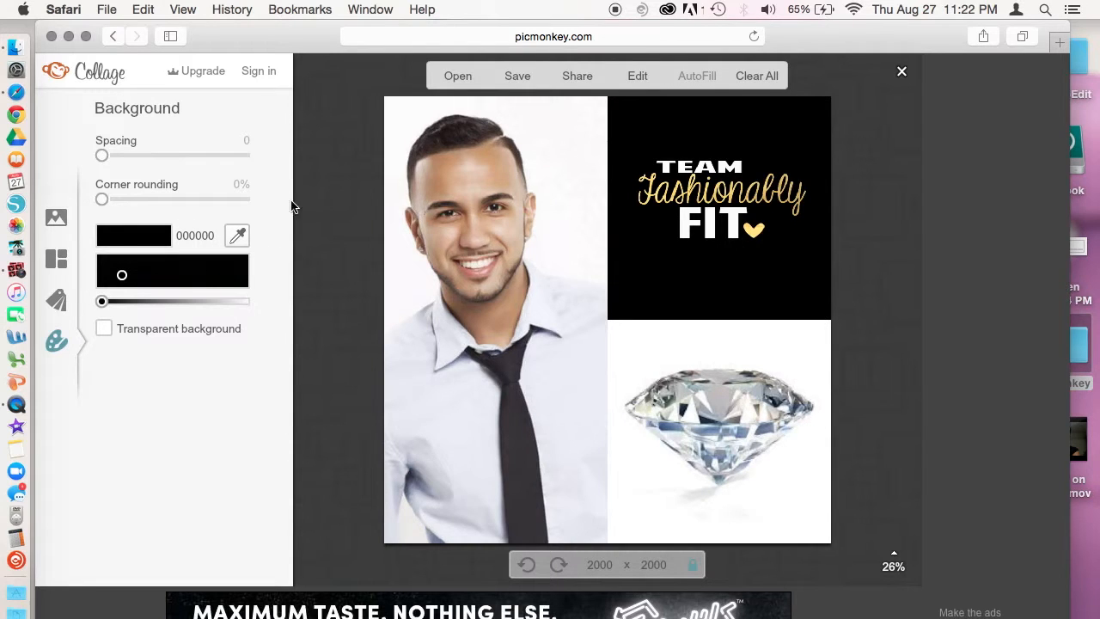
mouse_move(495, 125)
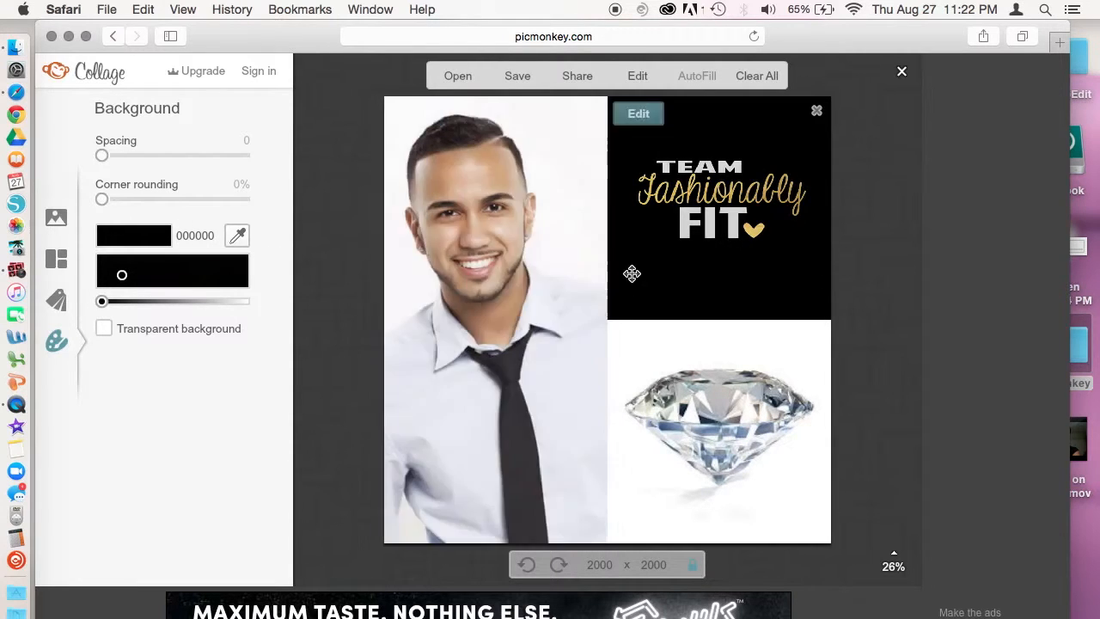
Step: Open the collage in the editor and add a text box in Carolyna Pro Black
left_click(634, 77)
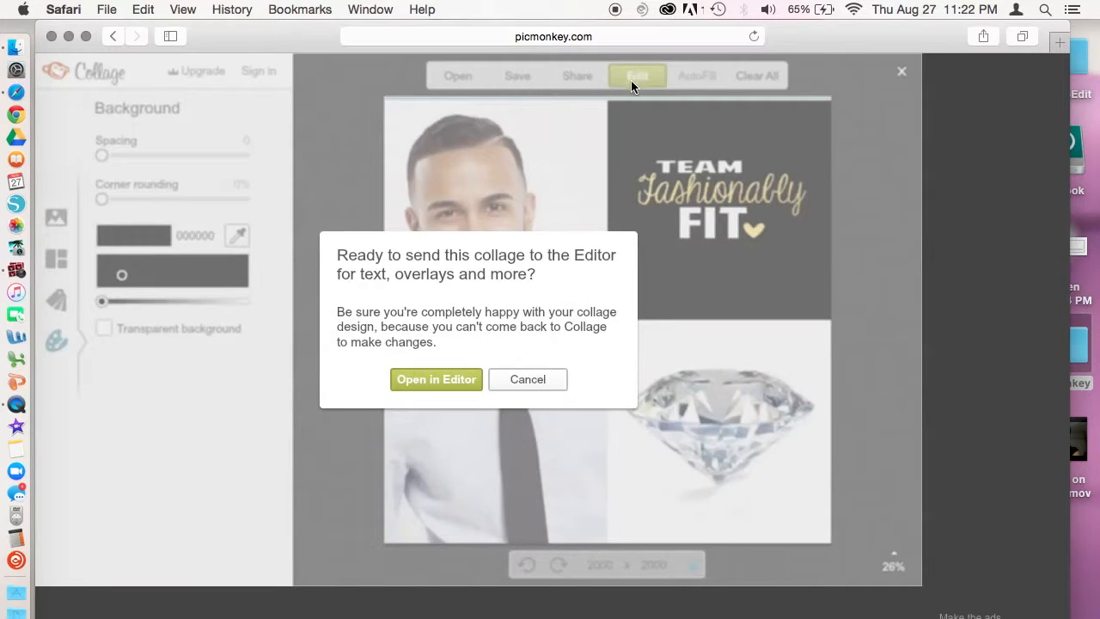
left_click(416, 381)
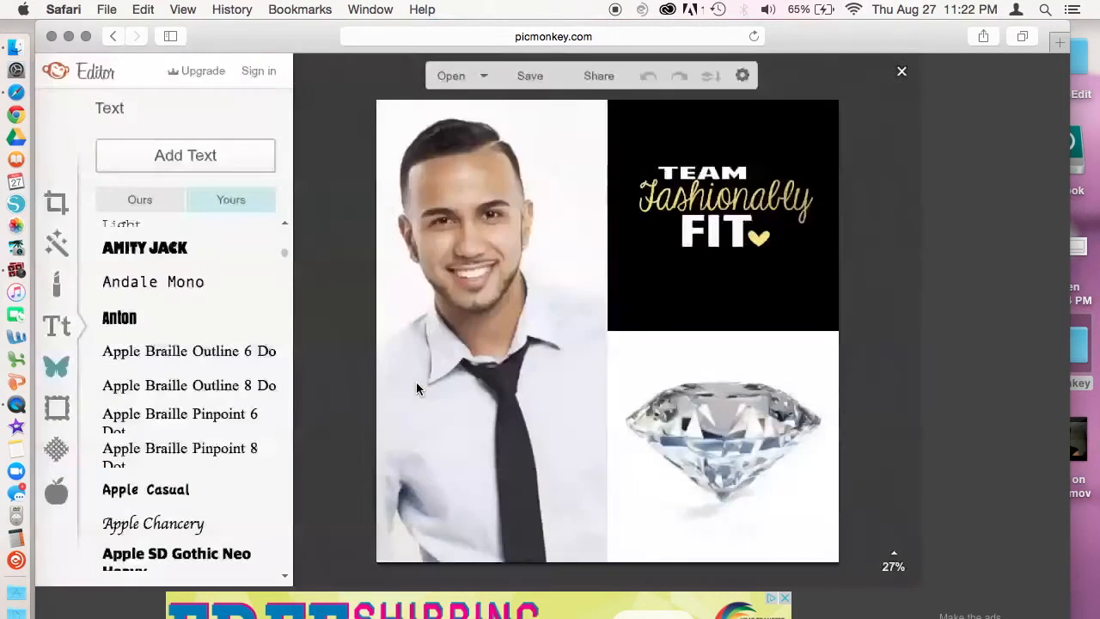
left_click(193, 157)
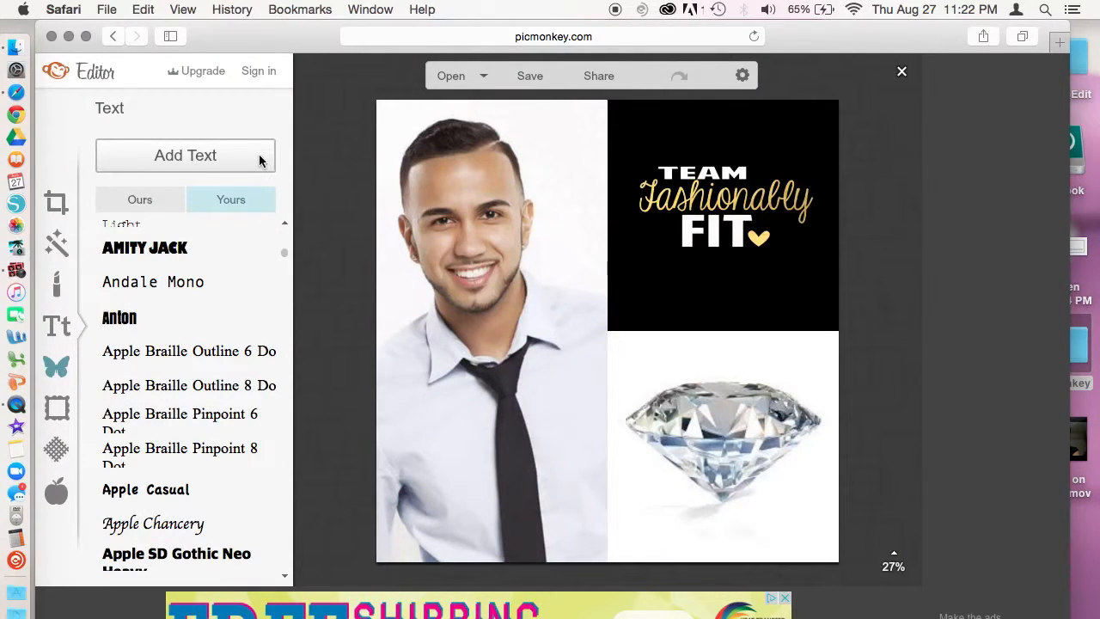
left_click(146, 199)
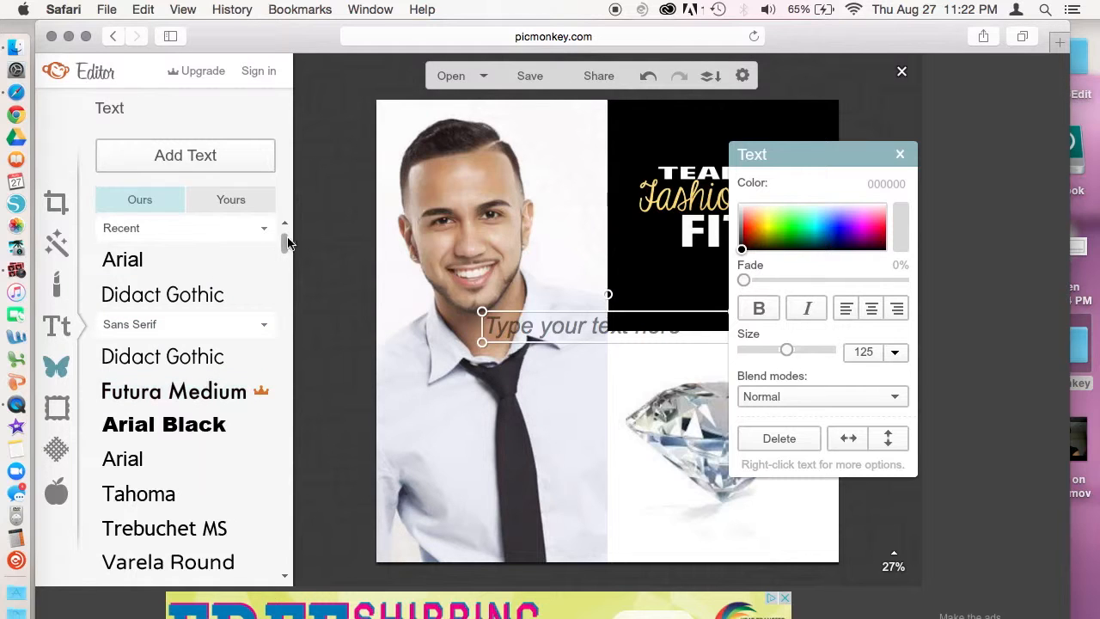
left_click_drag(285, 248, 299, 375)
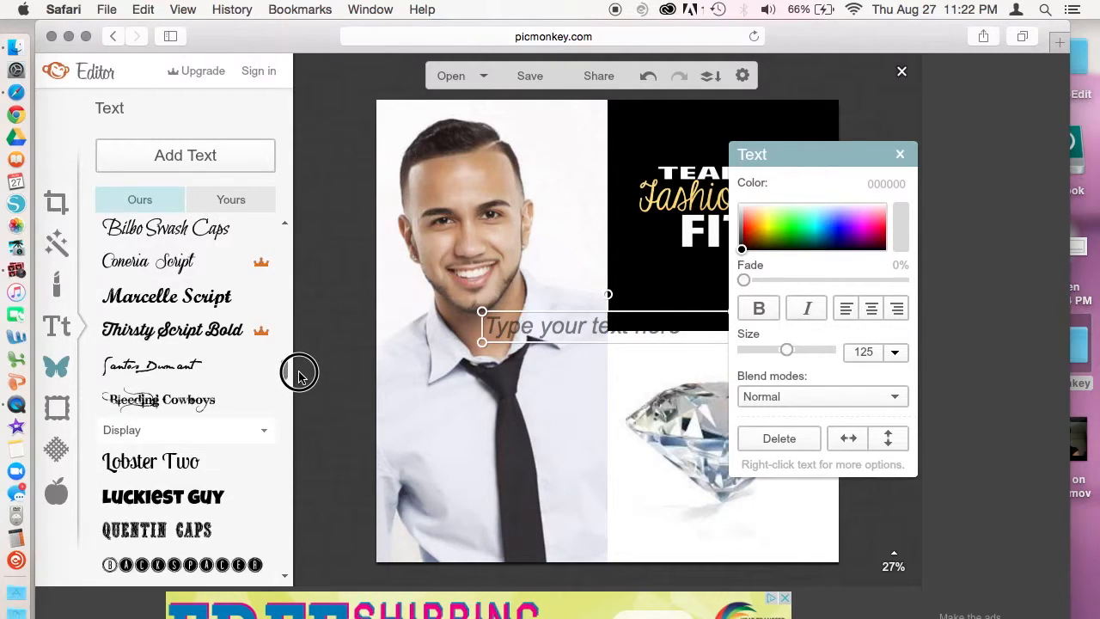
left_click(223, 200)
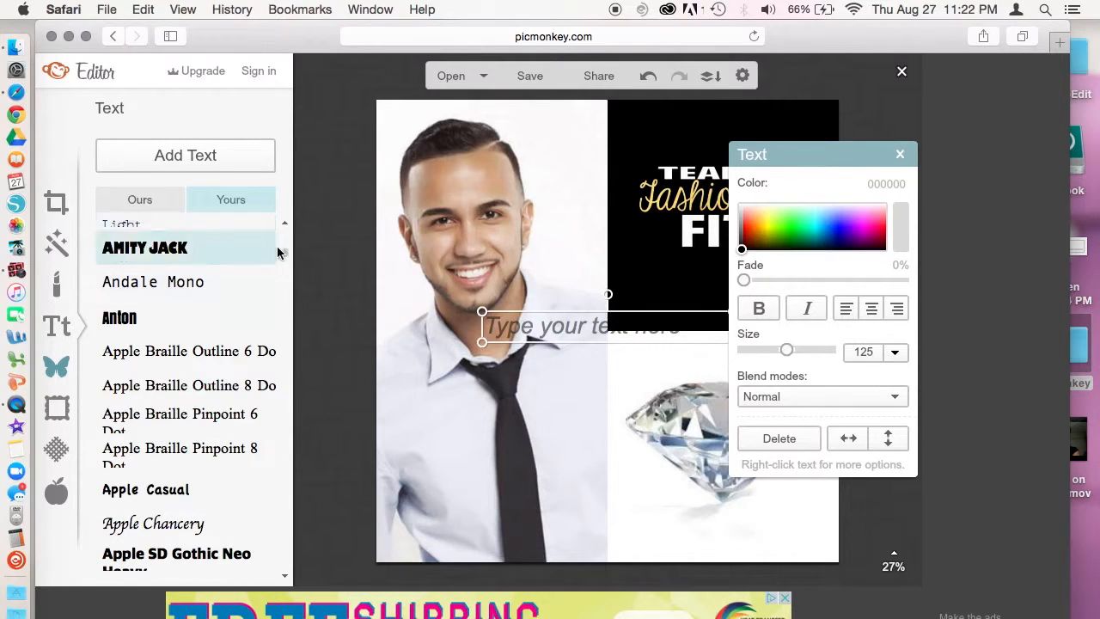
left_click_drag(283, 259, 275, 226)
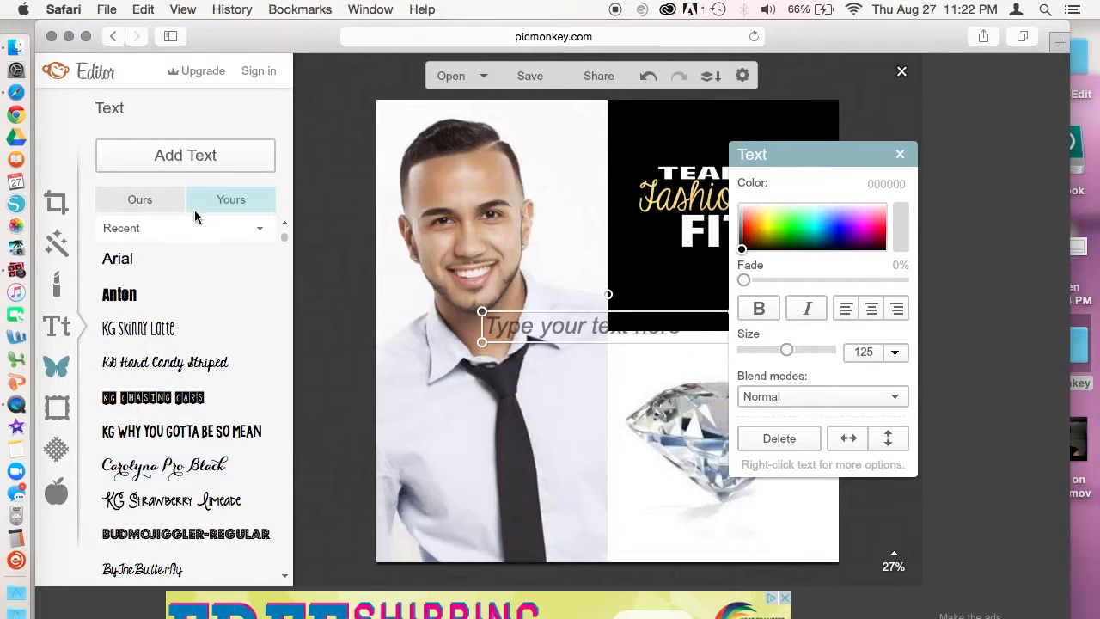
left_click(165, 472)
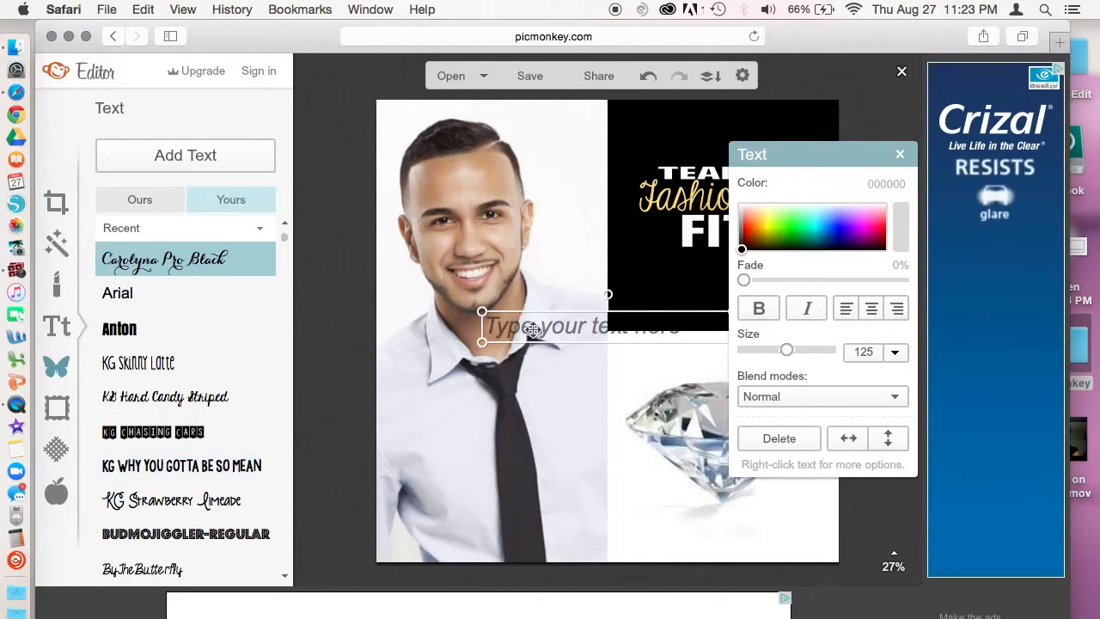
left_click(513, 333)
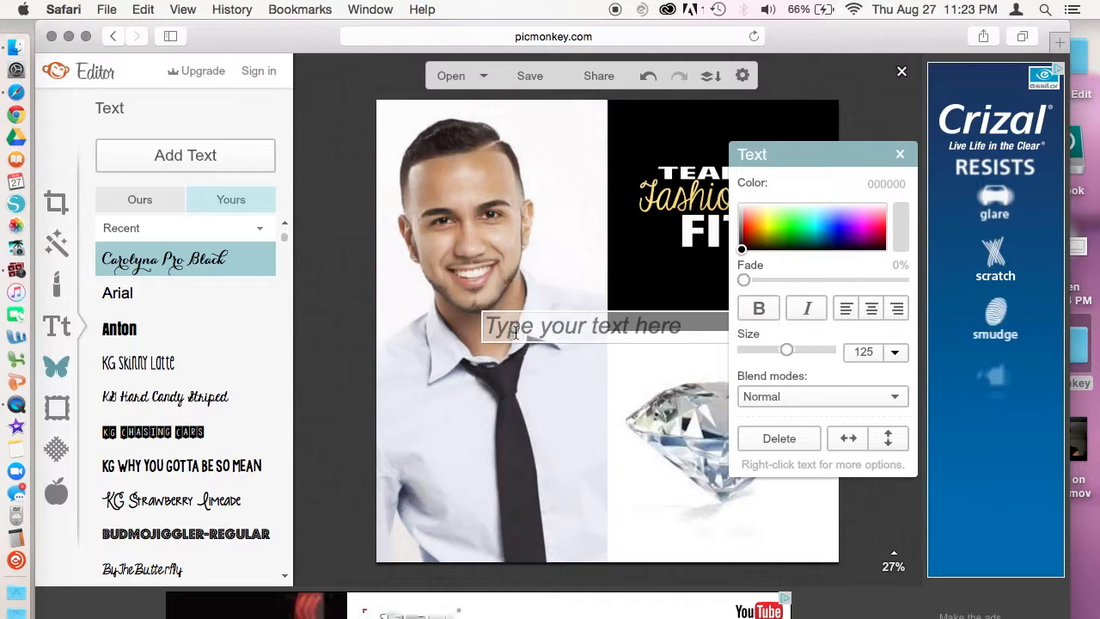
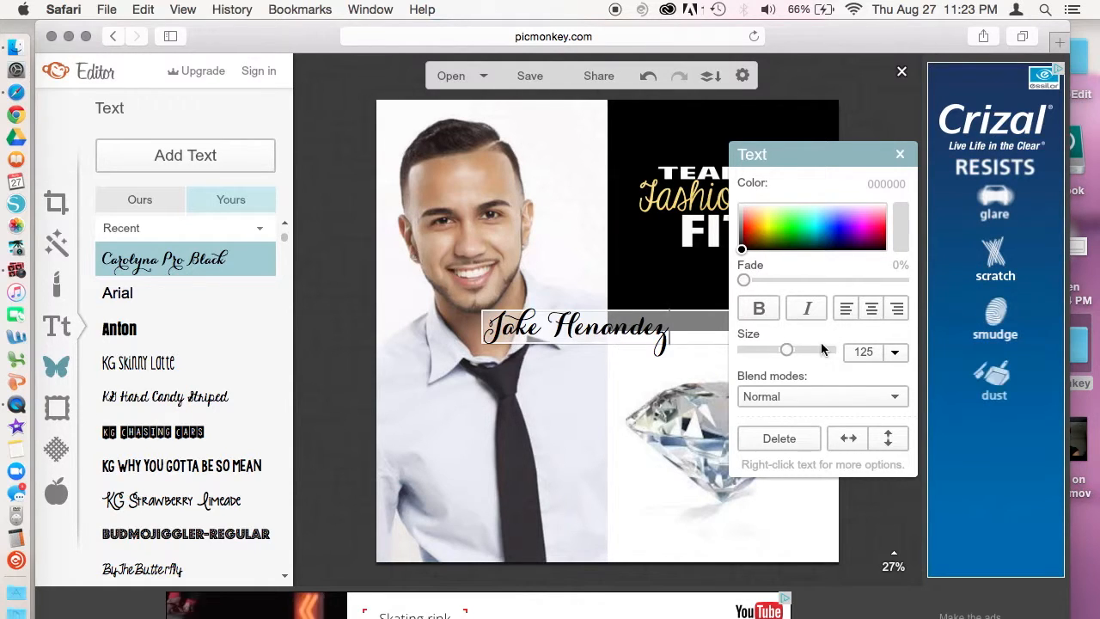
left_click_drag(787, 350, 795, 351)
left_click(601, 330)
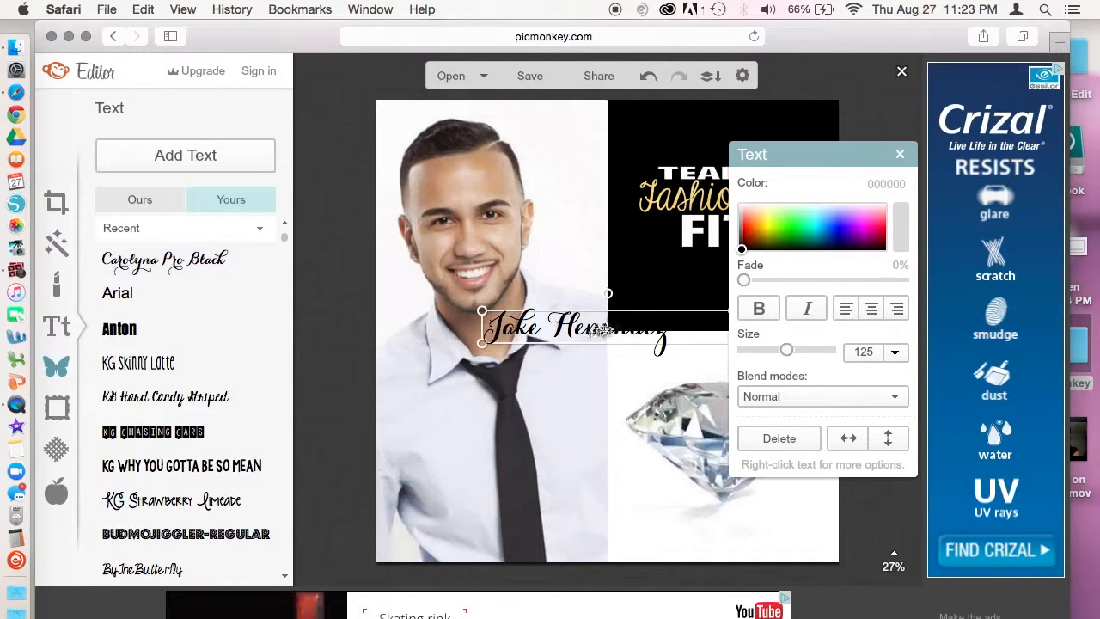
left_click_drag(599, 348, 695, 375)
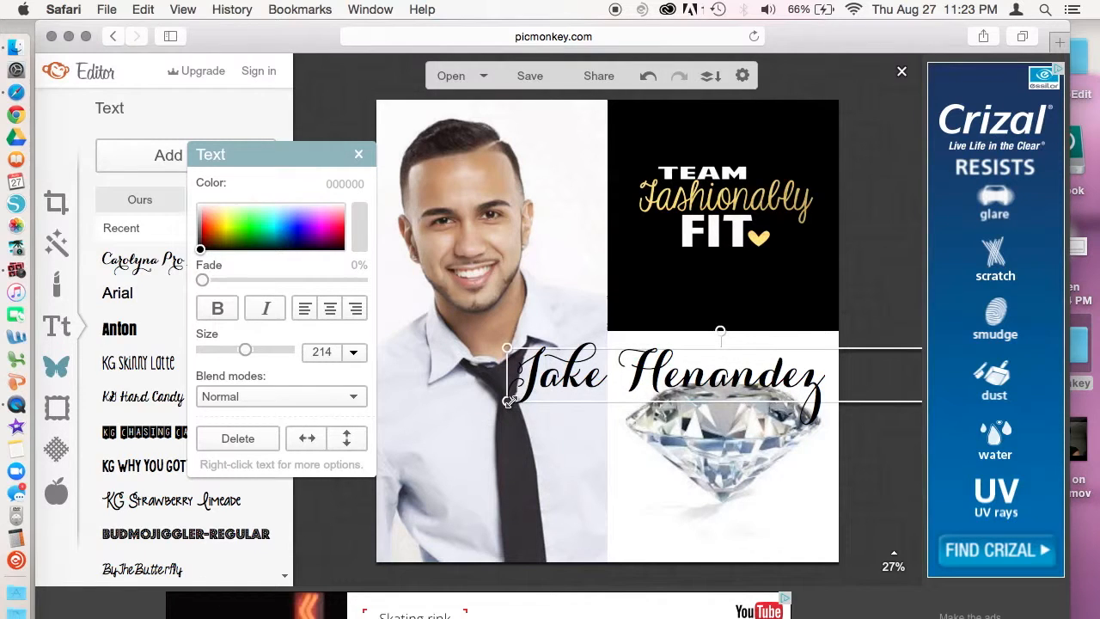
left_click_drag(512, 398, 601, 513)
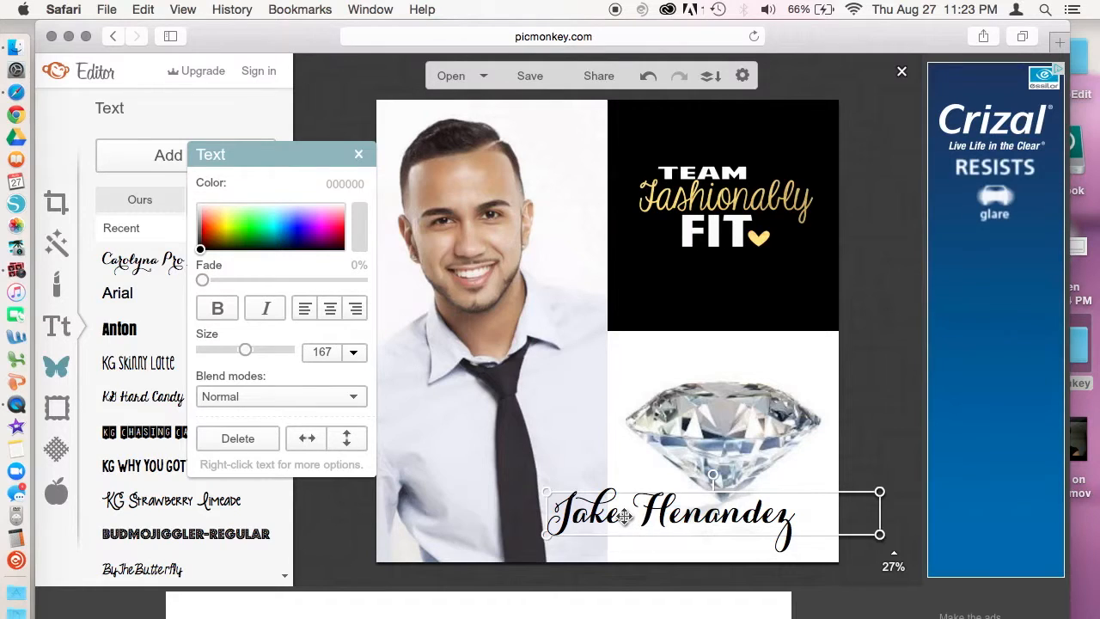
Step: Recolour the name text cyan (2effff) and nudge it slightly right
left_click(625, 515)
left_click_drag(791, 522, 520, 522)
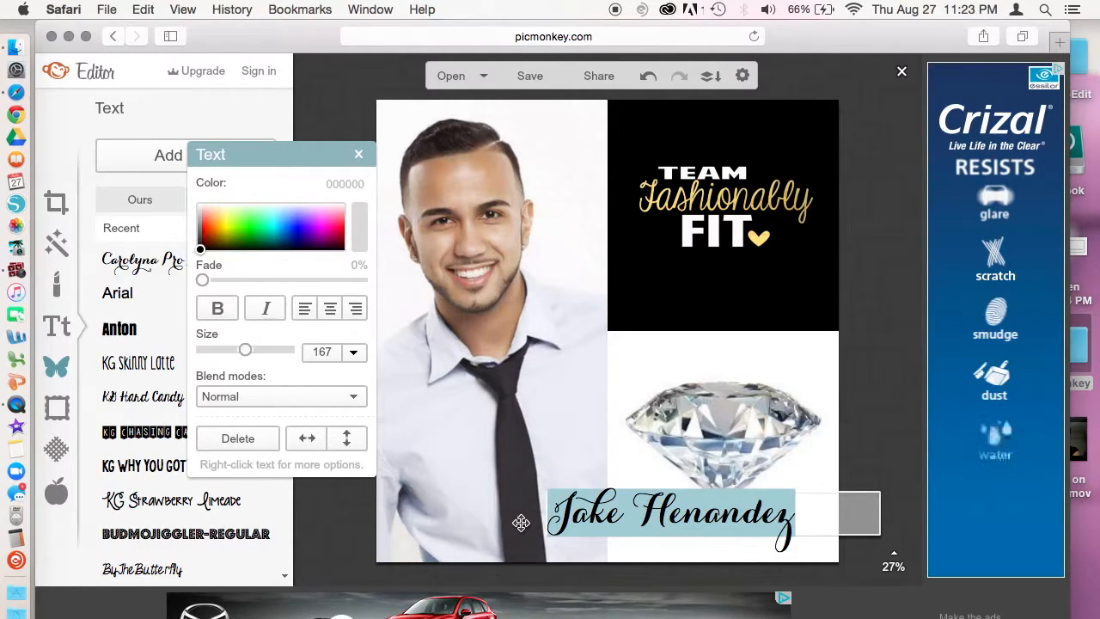
left_click(274, 223)
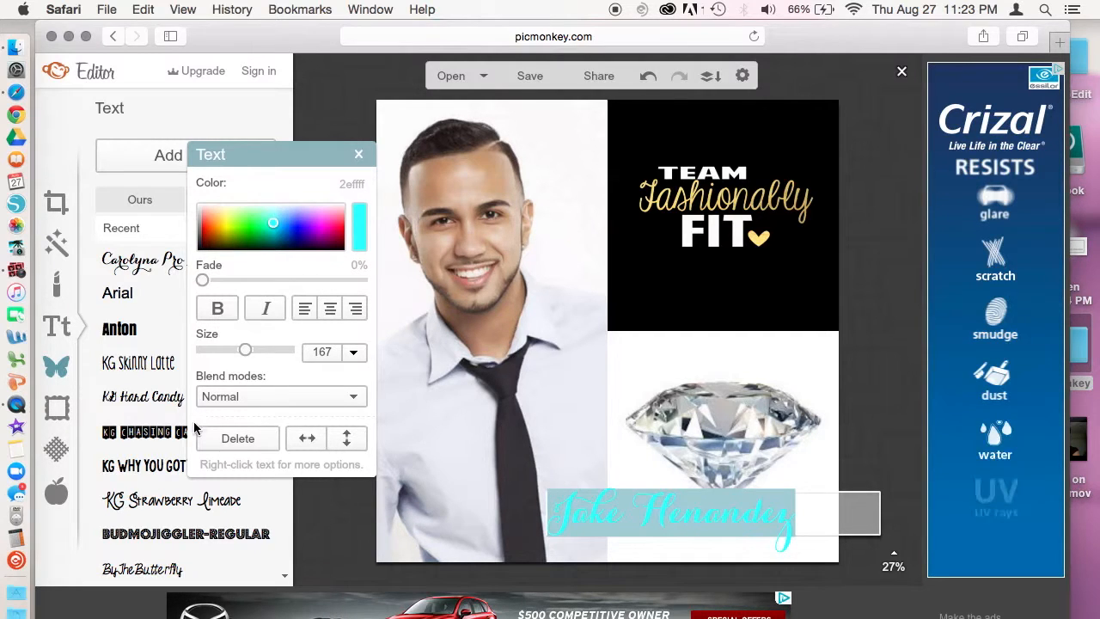
left_click(518, 518)
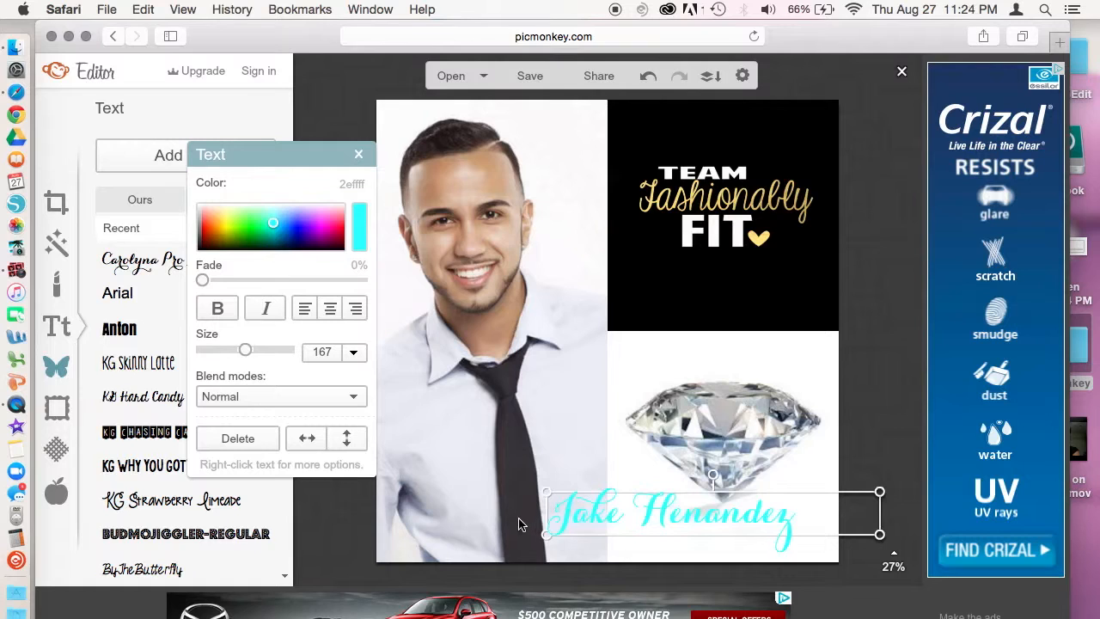
left_click_drag(696, 515, 710, 516)
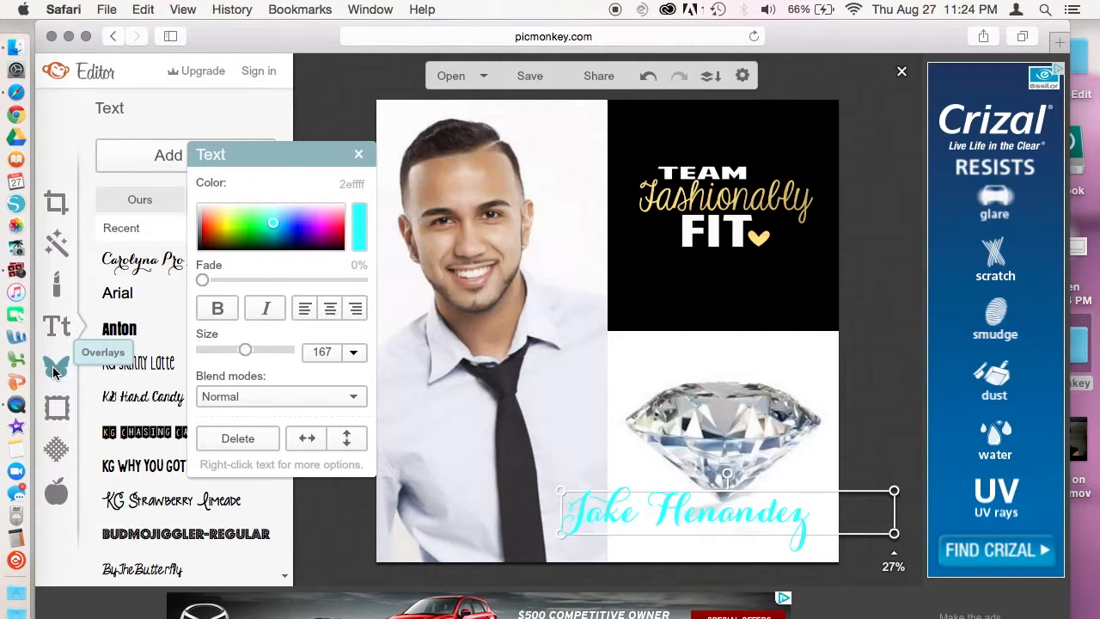
Step: Add a black rectangle from the Geometric overlays and drag it under the name text
left_click(53, 371)
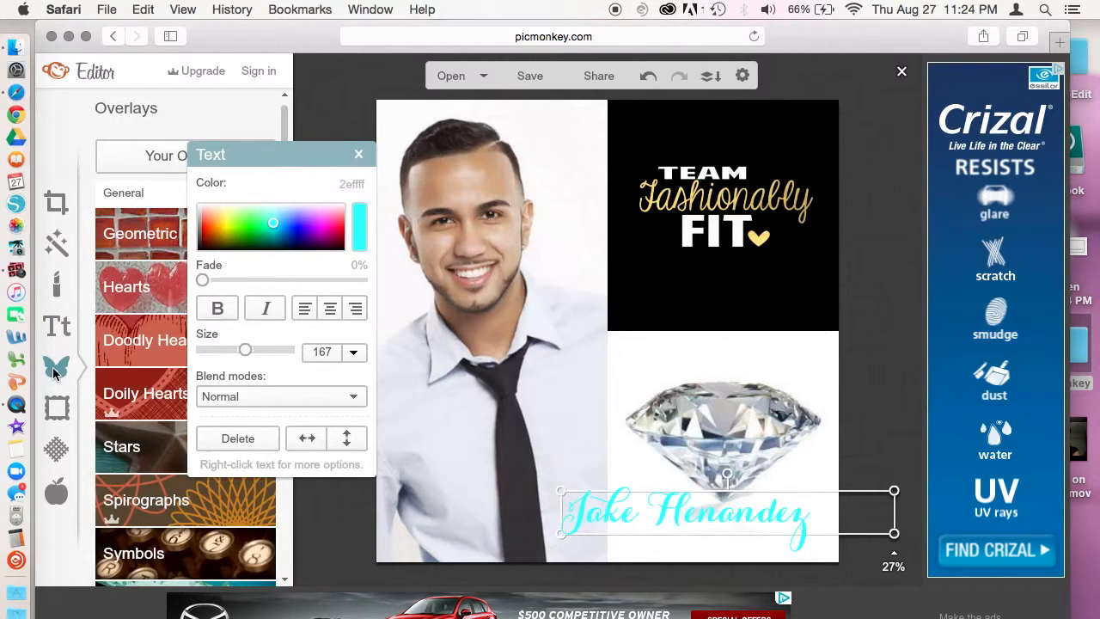
left_click_drag(267, 159, 392, 132)
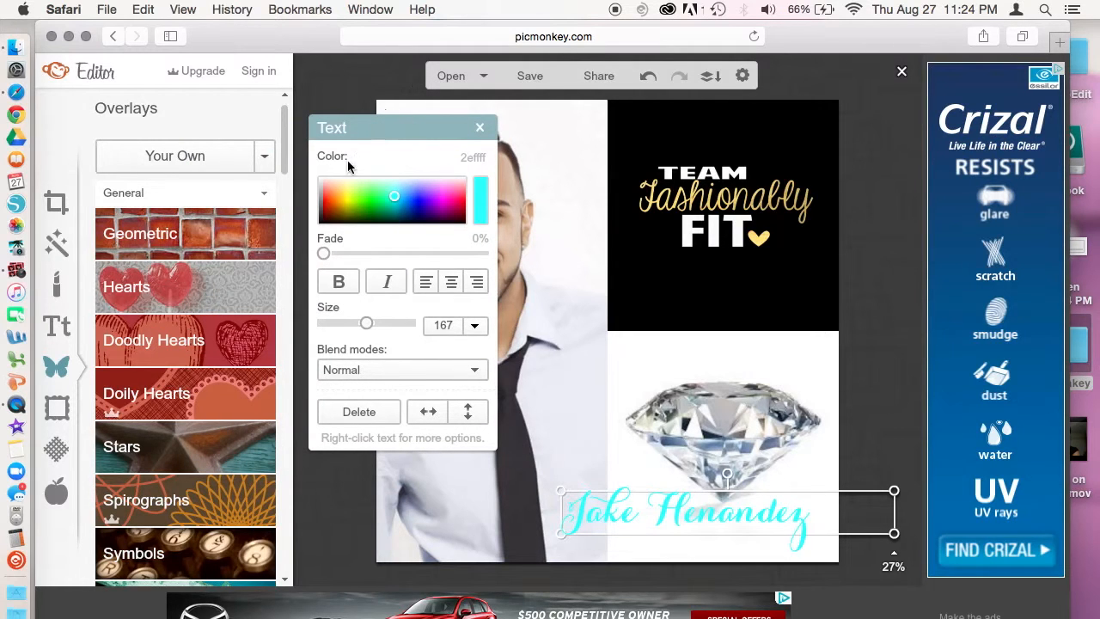
left_click(168, 239)
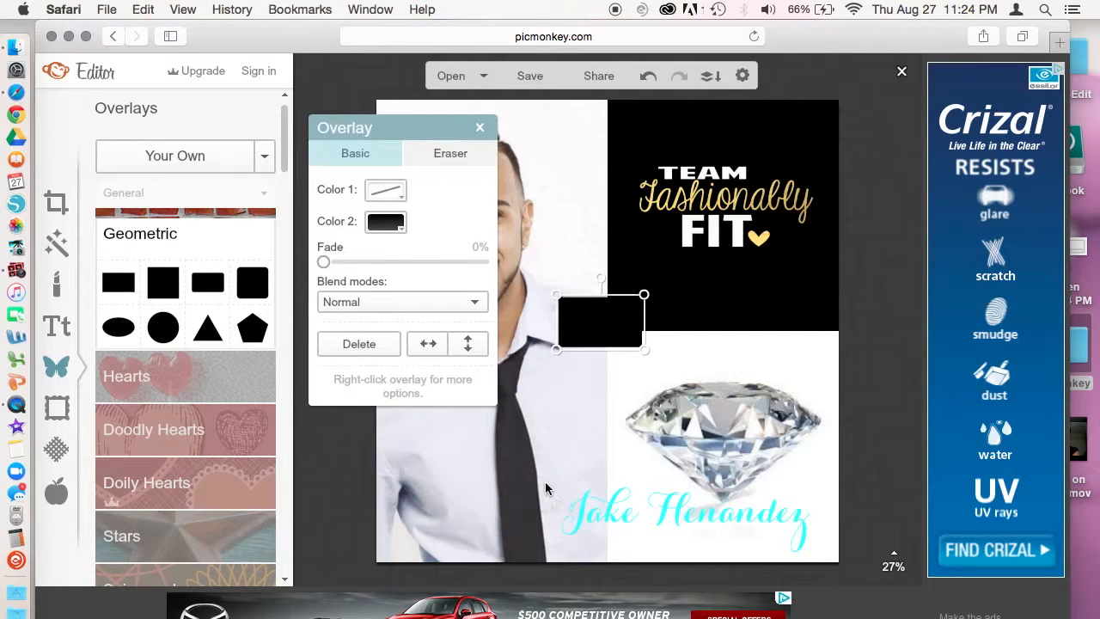
left_click_drag(595, 329, 899, 517)
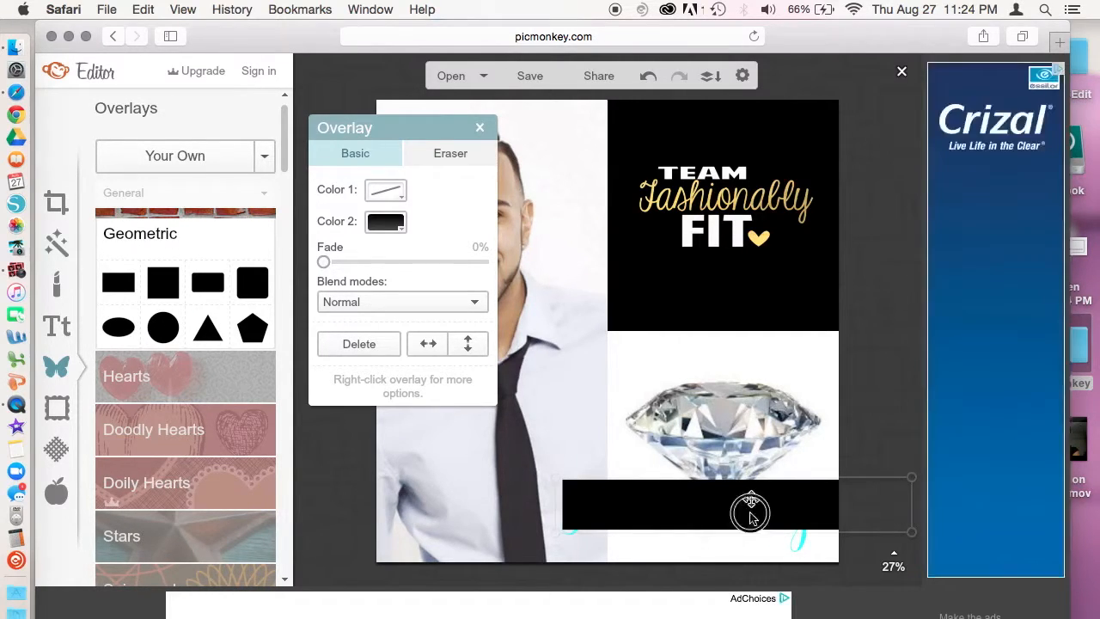
mouse_move(751, 501)
left_mouse_down()
mouse_move(748, 527)
mouse_move(745, 516)
left_mouse_up()
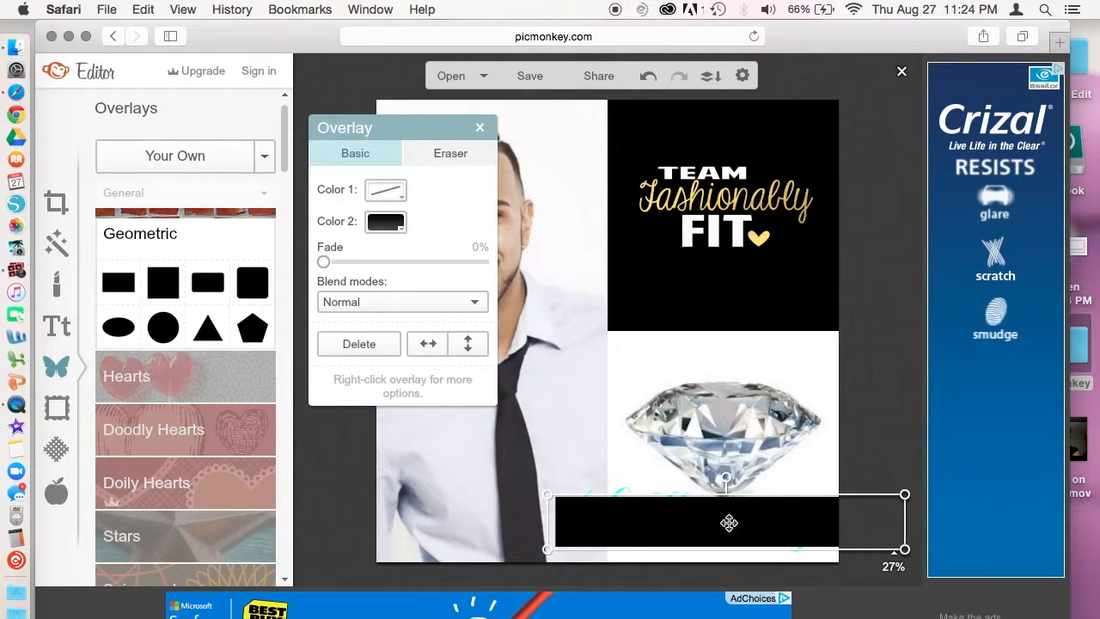
Step: Send the black rectangle to the back and reselect the cyan name text
right_click(727, 522)
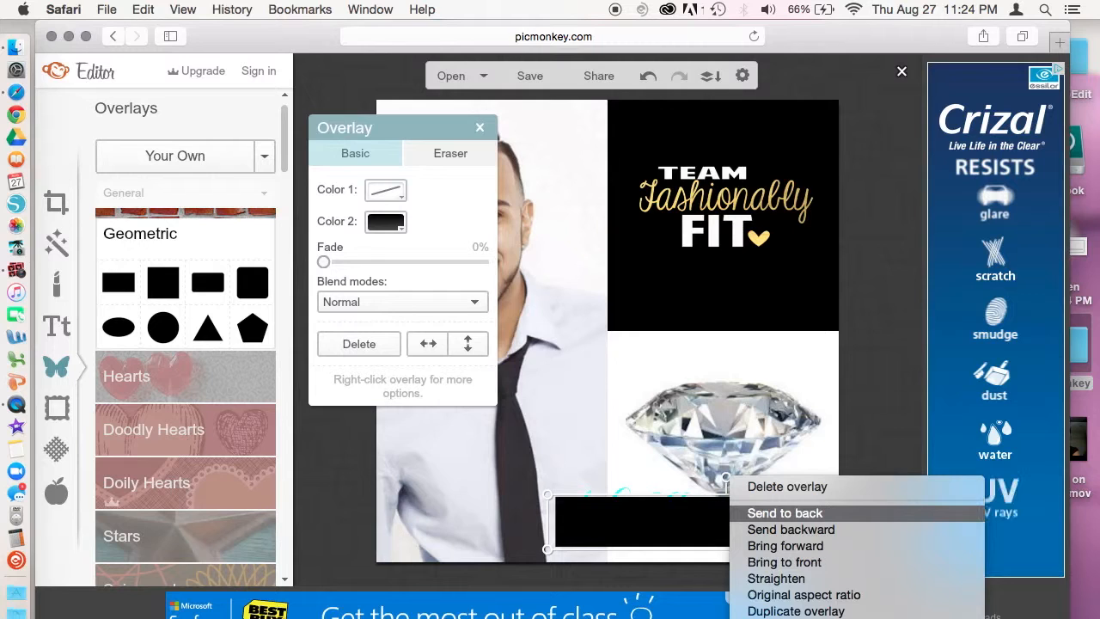
left_click(773, 513)
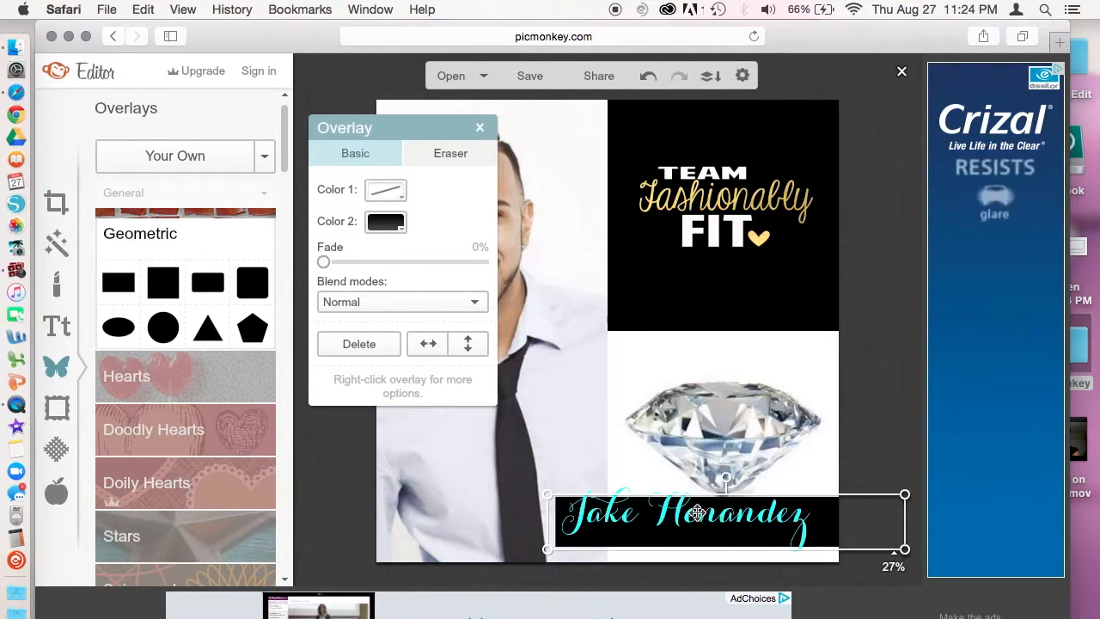
left_click(618, 477)
left_click(617, 508)
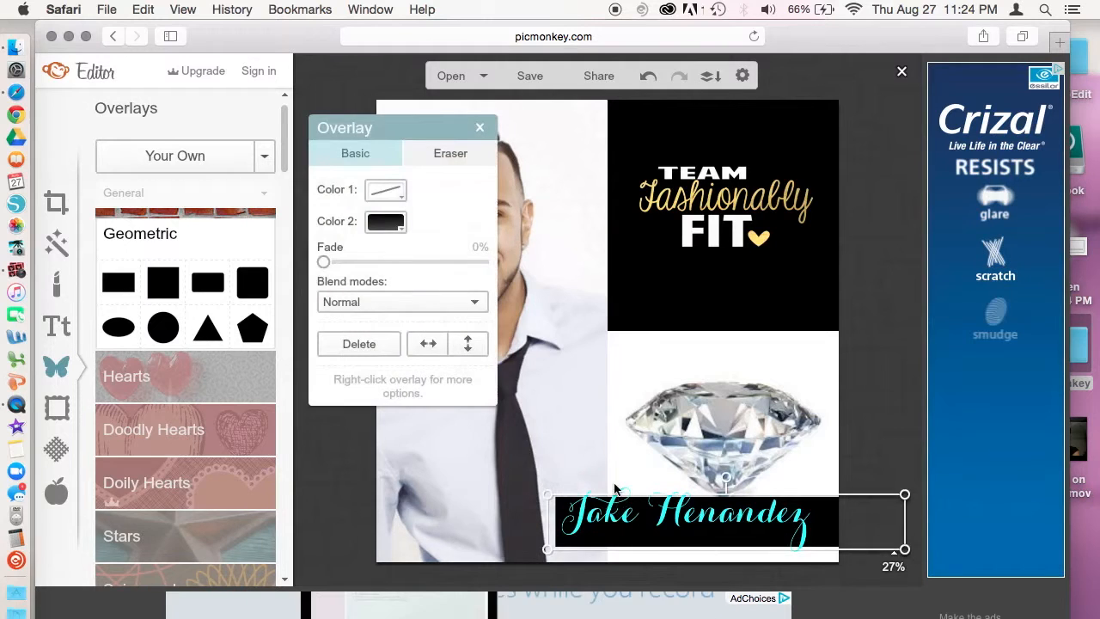
left_click(623, 495)
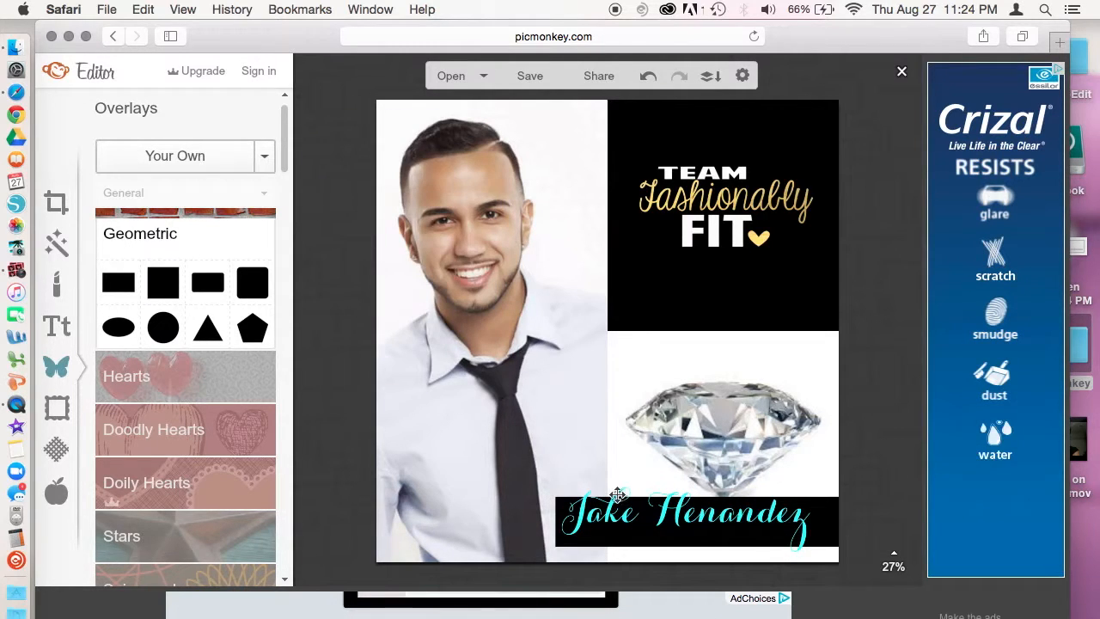
left_click(613, 496)
Step: Nudge the name text slightly, then fade the black bar behind it to 24%
left_click_drag(629, 520, 638, 528)
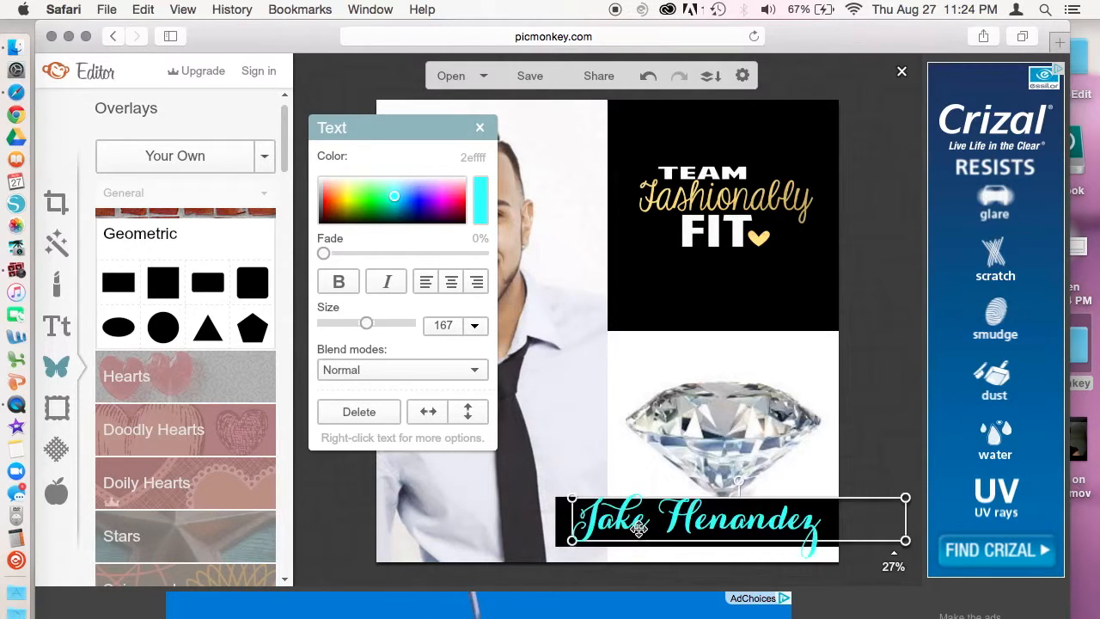
left_click(817, 456)
left_click(558, 517)
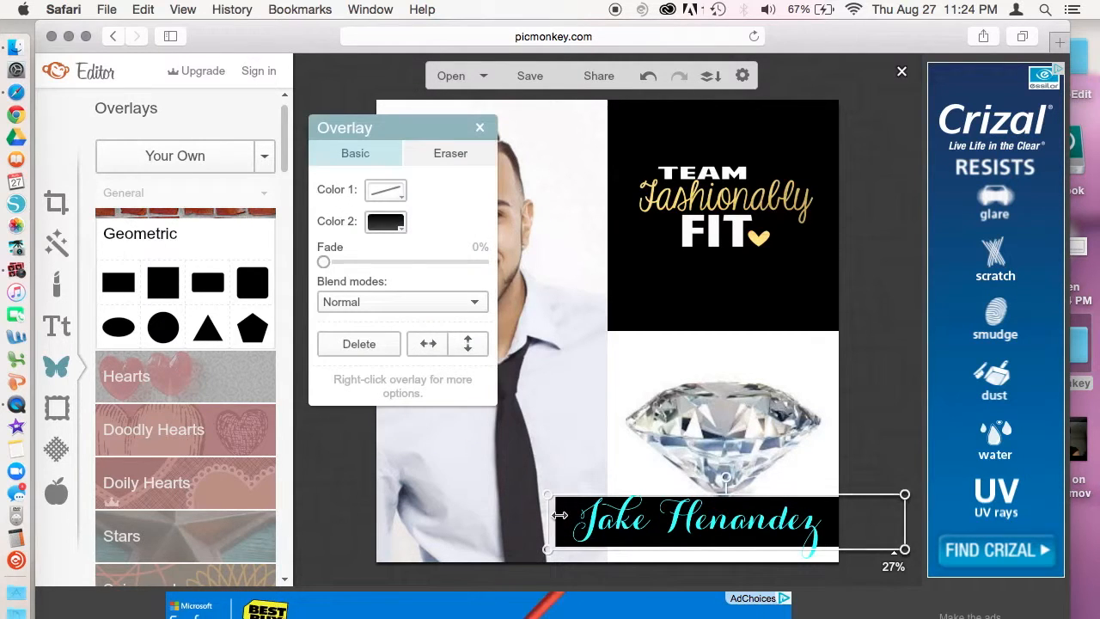
left_click_drag(326, 260, 365, 268)
left_click(610, 446)
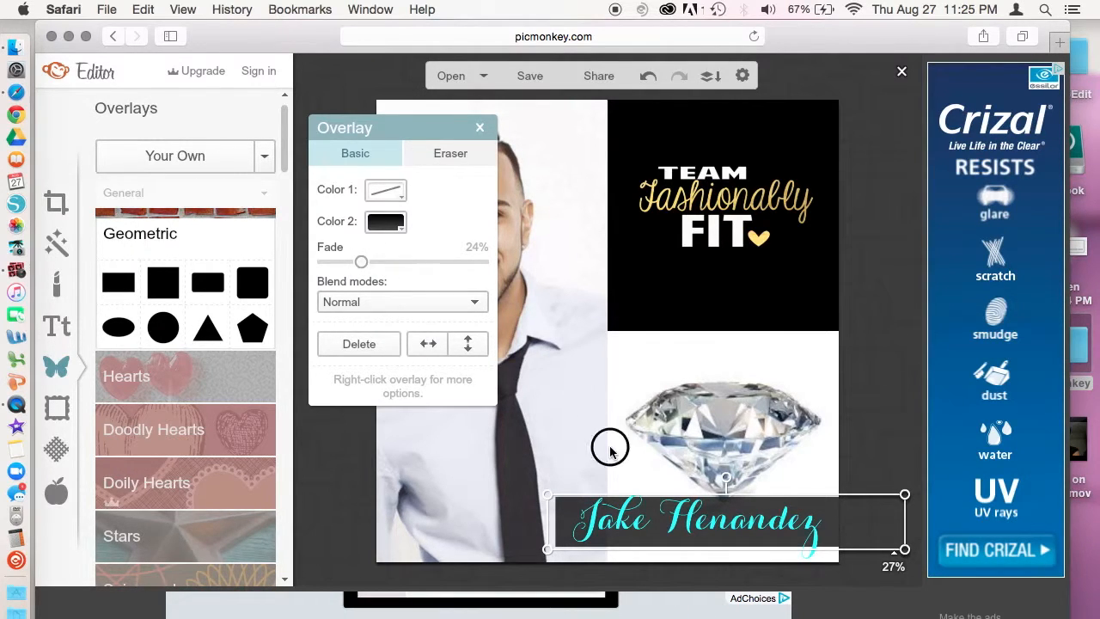
Step: Shift the bar slightly left and delete the extra overlay
left_click(567, 526)
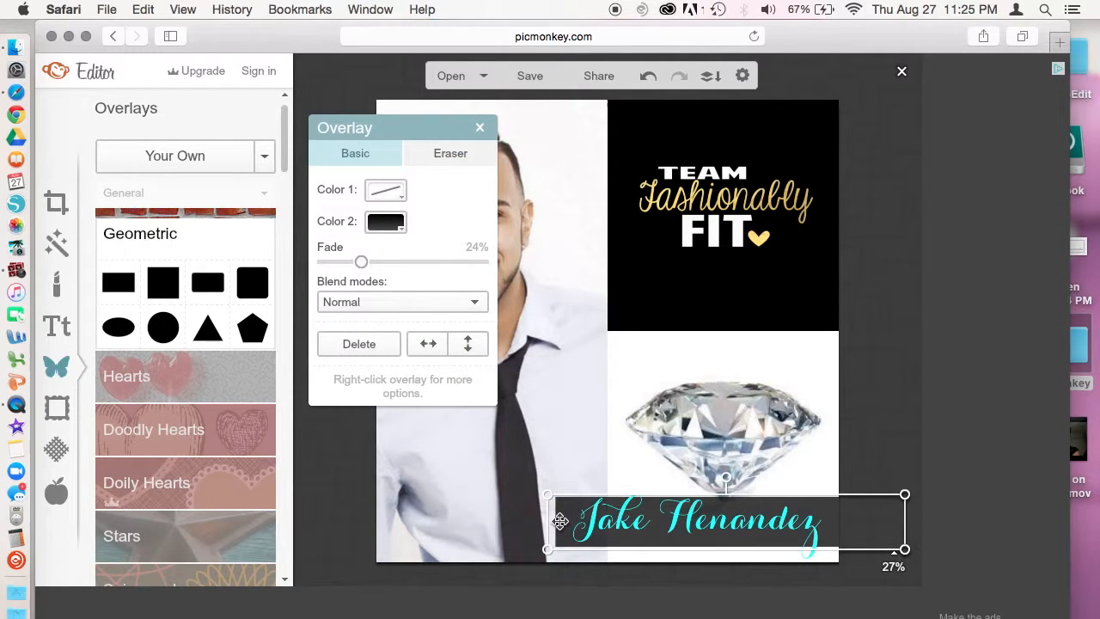
mouse_move(560, 520)
left_mouse_down()
mouse_move(545, 522)
mouse_move(560, 522)
left_mouse_up()
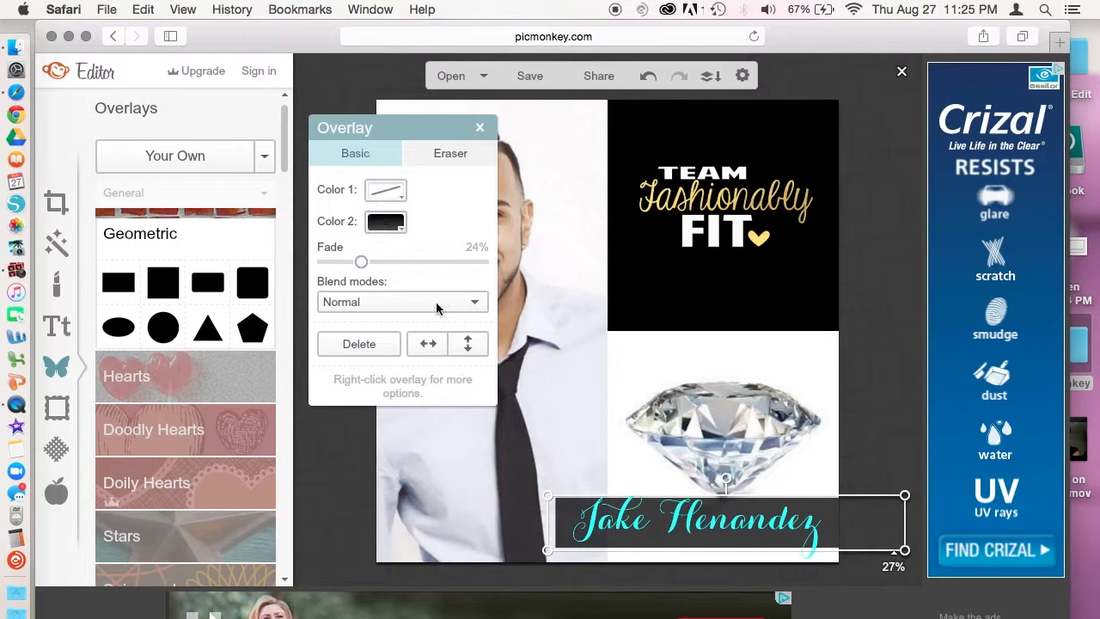
left_click(359, 345)
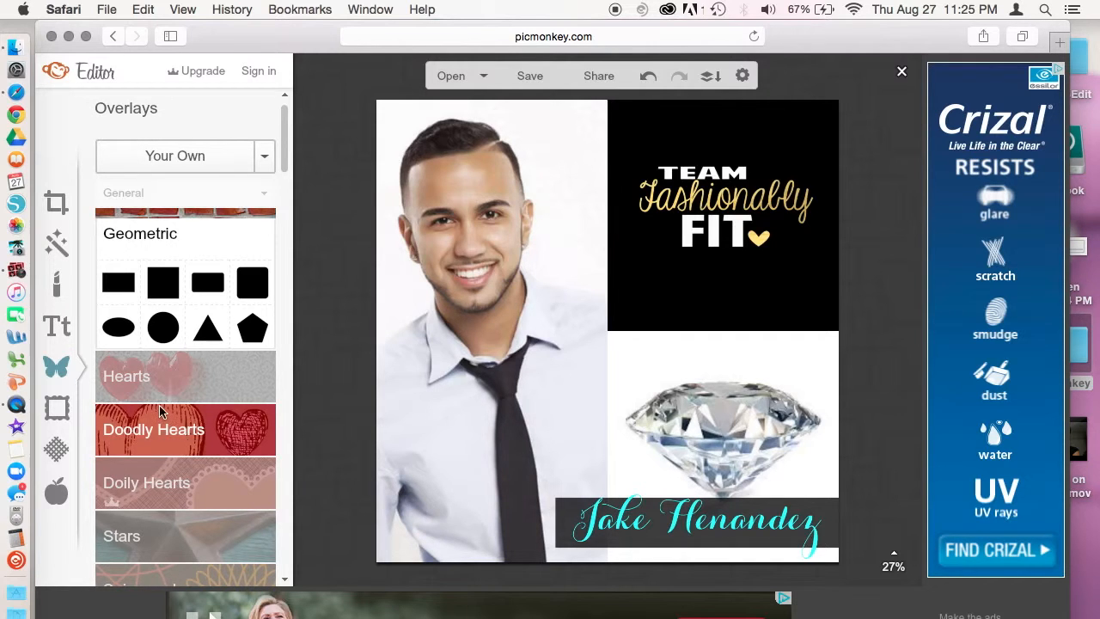
Step: Choose the Your Own overlay upload and browse to the Desktop files
left_click(149, 364)
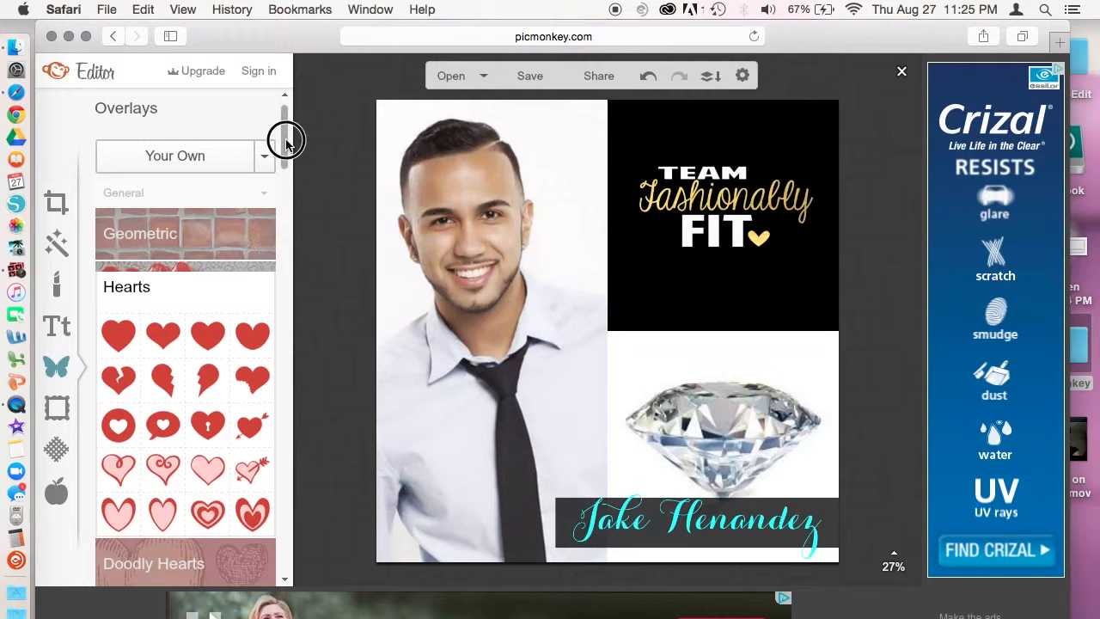
scroll(288, 148, "down", 5)
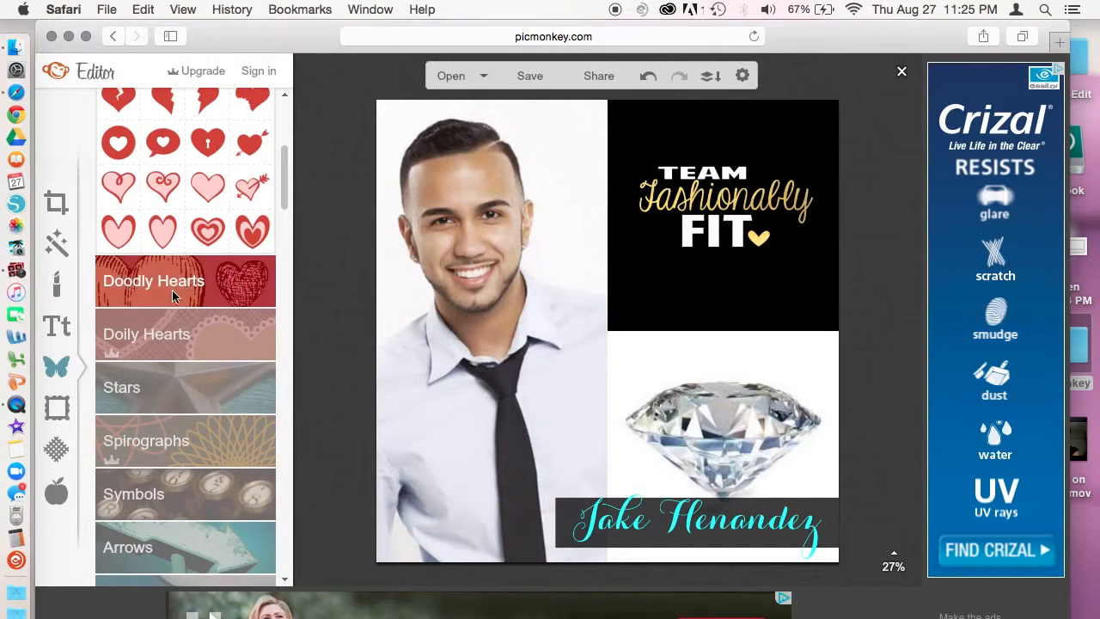
left_click_drag(290, 172, 294, 114)
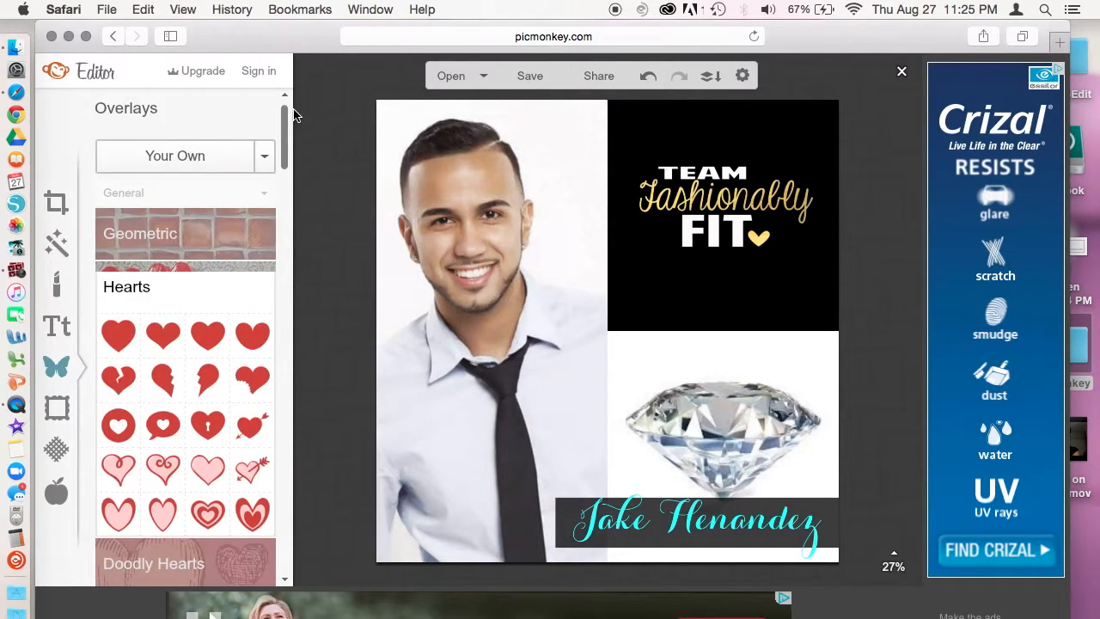
left_click(176, 154)
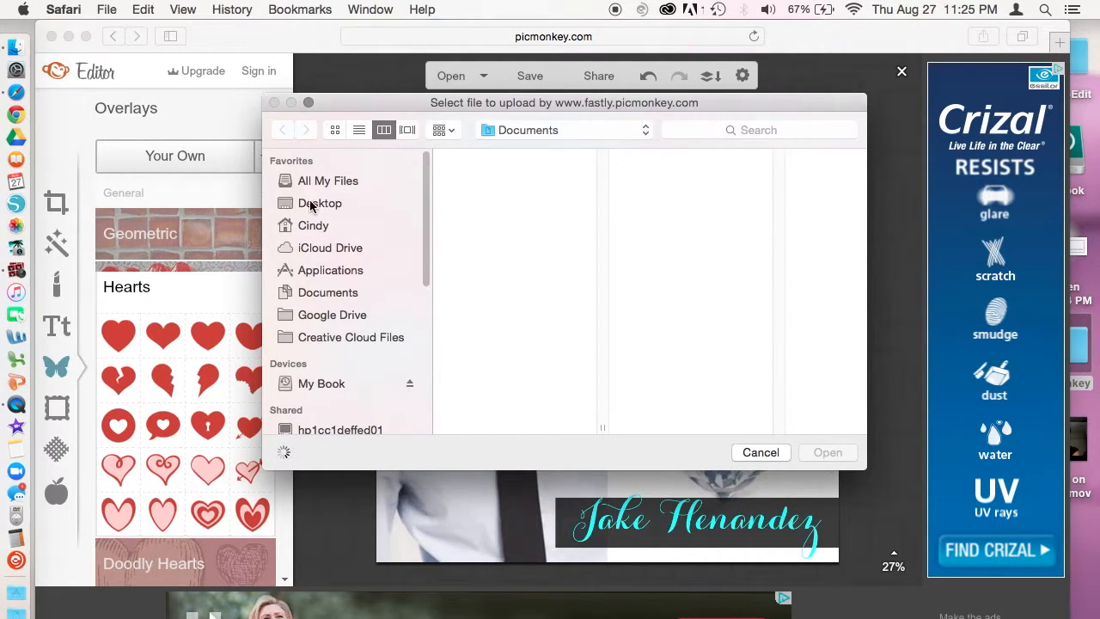
left_click(311, 205)
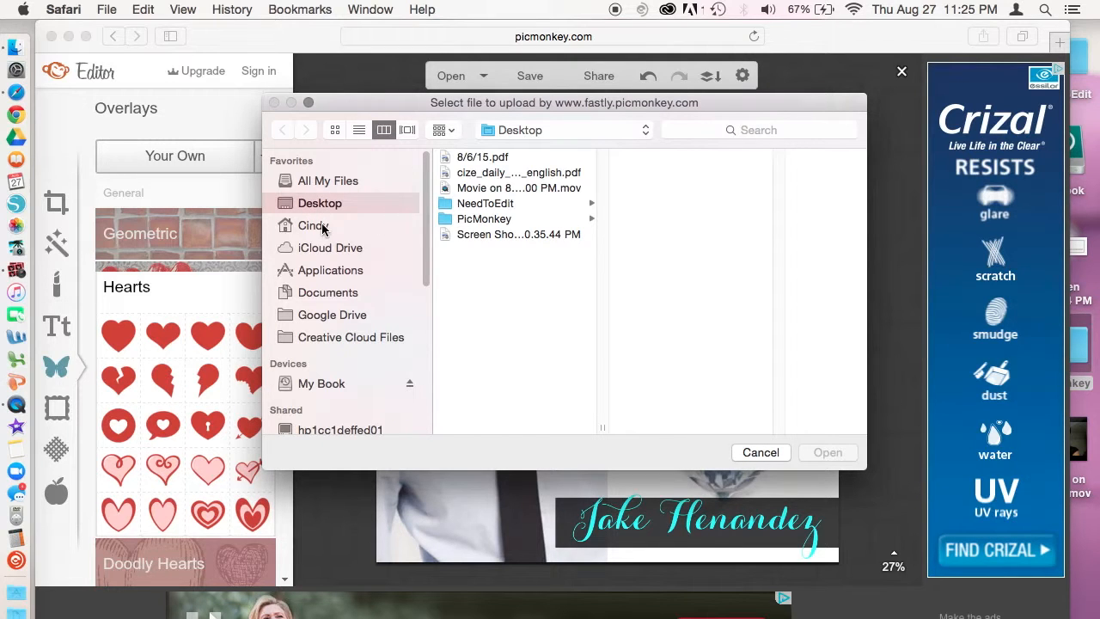
Step: Upload PicMonkey/Unknown.jpeg as an overlay, rotate it vertical and enlarge it slightly
left_click(504, 220)
left_click(666, 189)
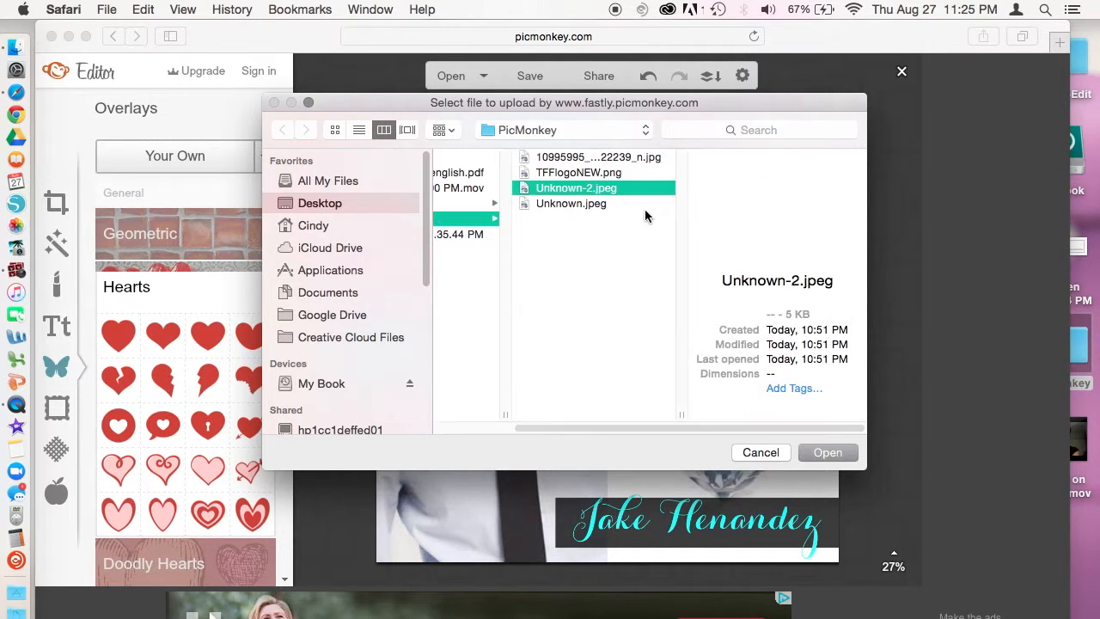
left_click(577, 204)
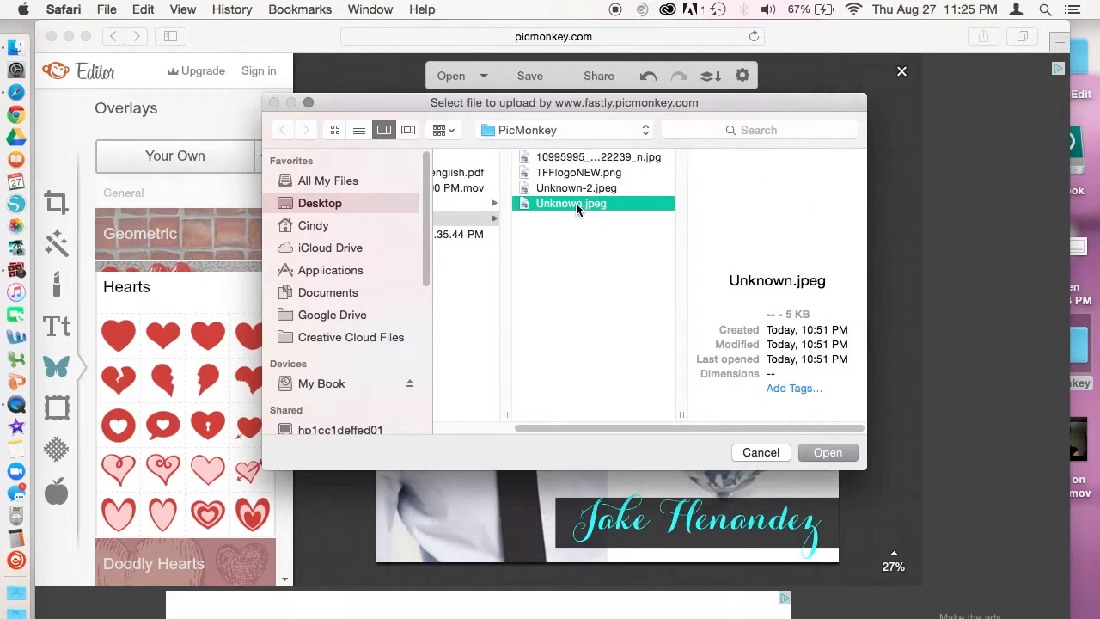
left_click(822, 449)
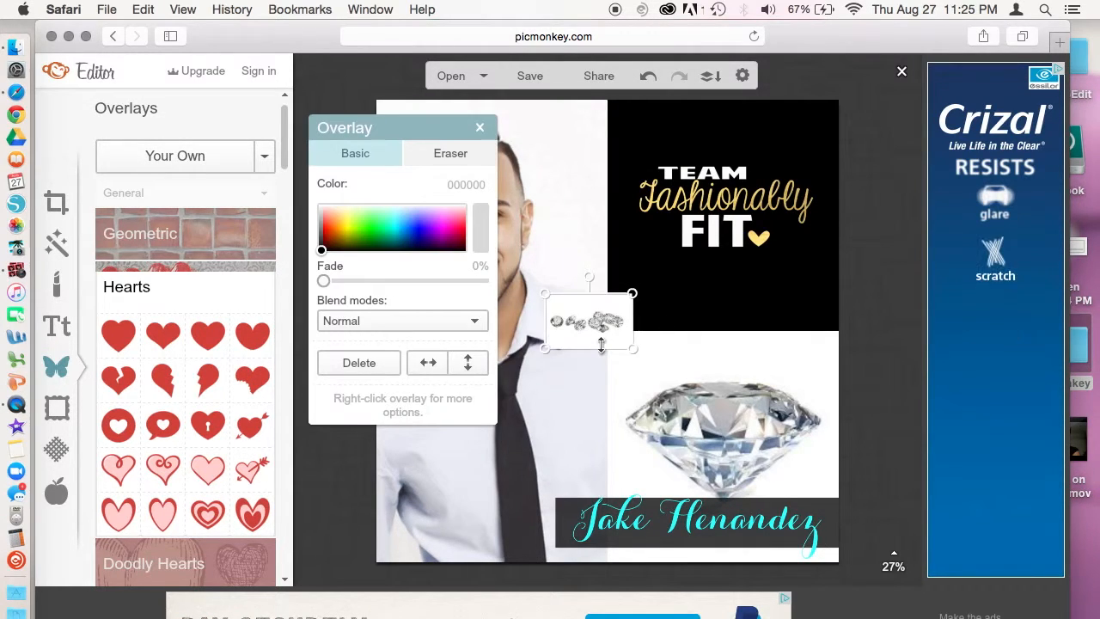
left_click_drag(635, 351, 649, 352)
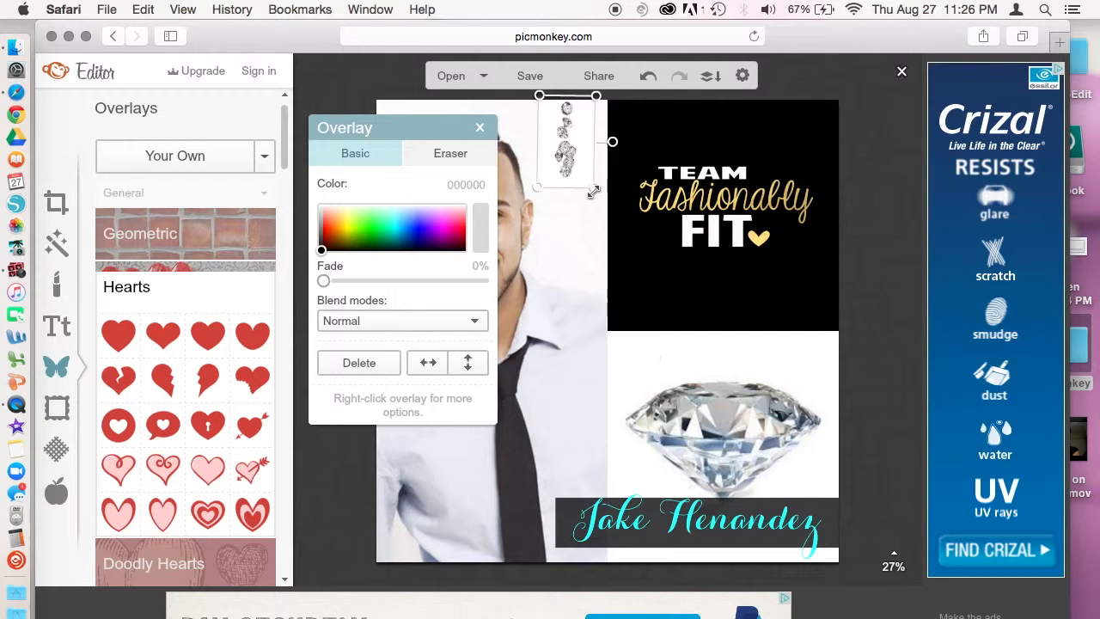
left_click_drag(592, 193, 646, 273)
mouse_move(584, 239)
left_mouse_down()
mouse_move(581, 271)
mouse_move(581, 241)
left_mouse_up()
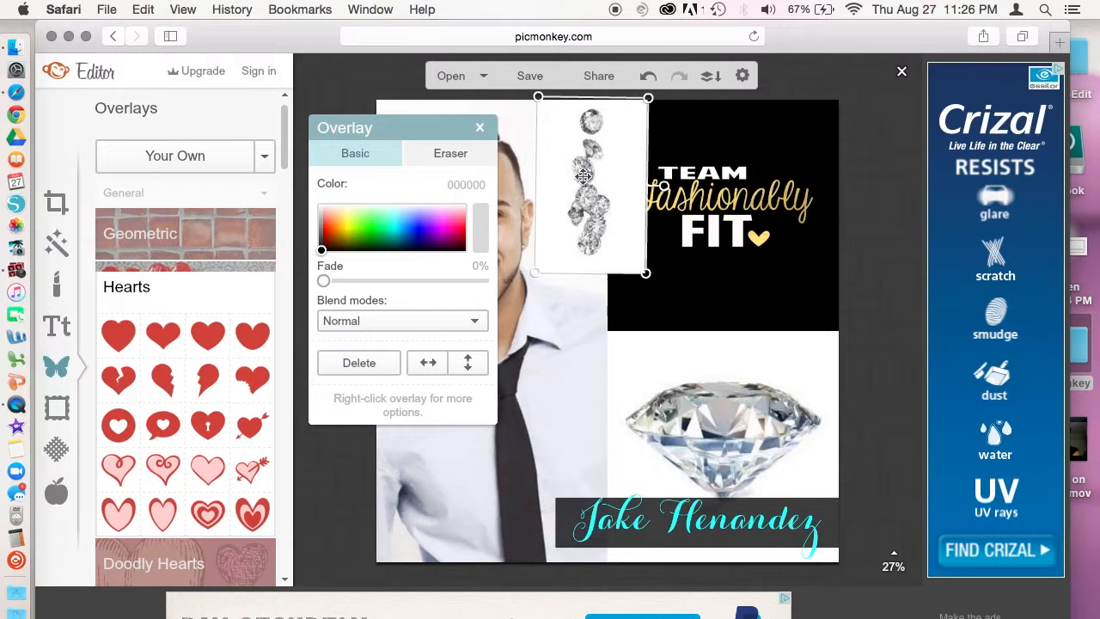
Step: Set the diamond overlay to Darken blend, enlarge it and place it beside the head
left_click(472, 327)
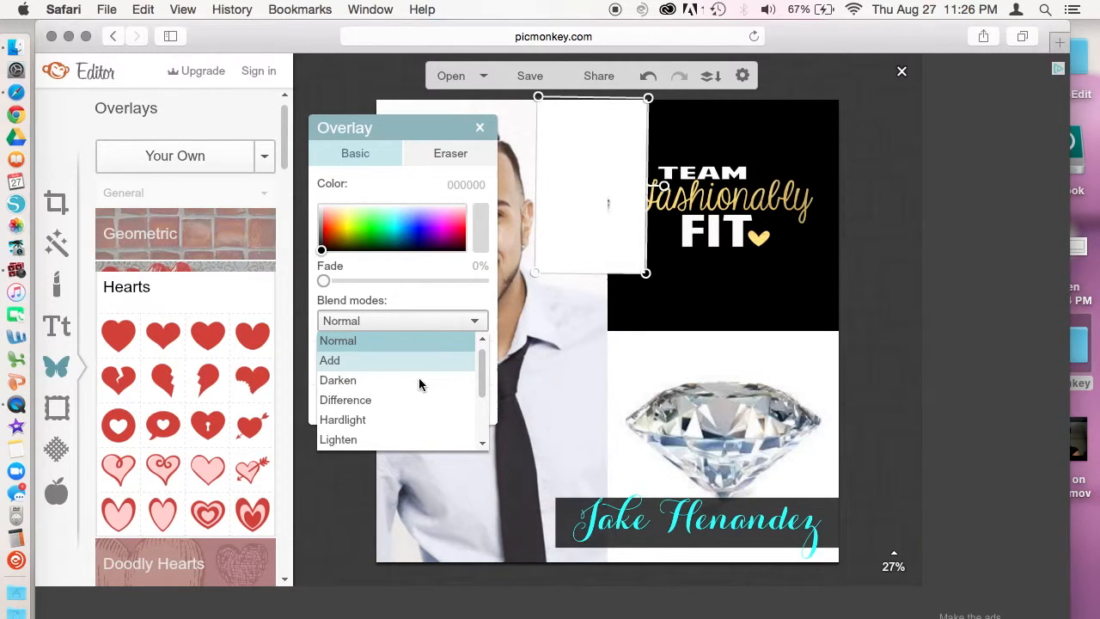
left_click(336, 384)
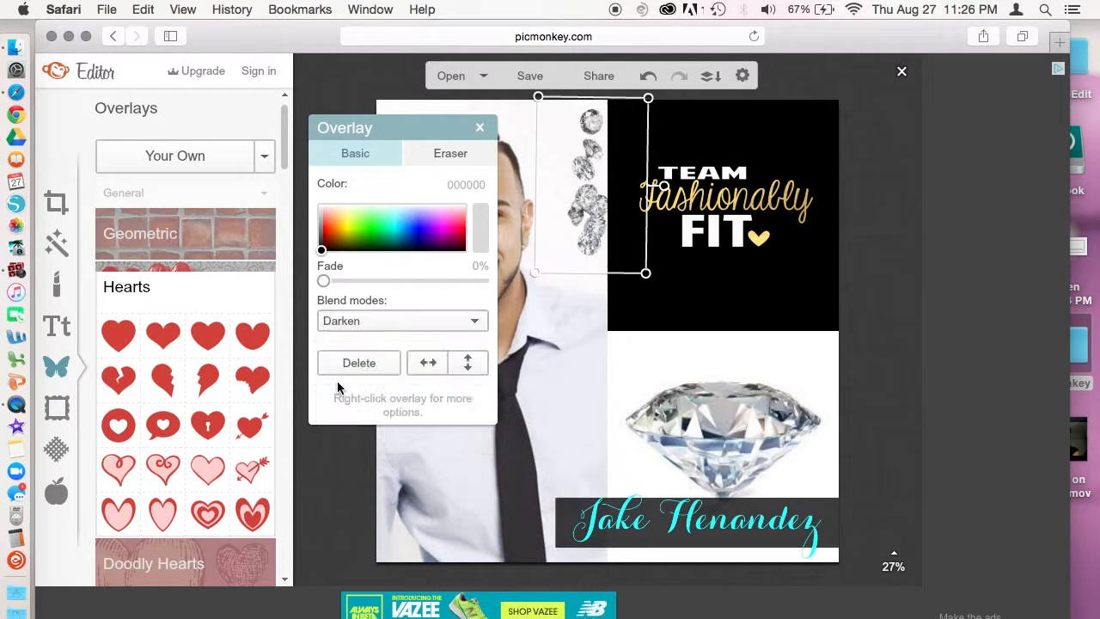
left_click_drag(579, 193, 556, 189)
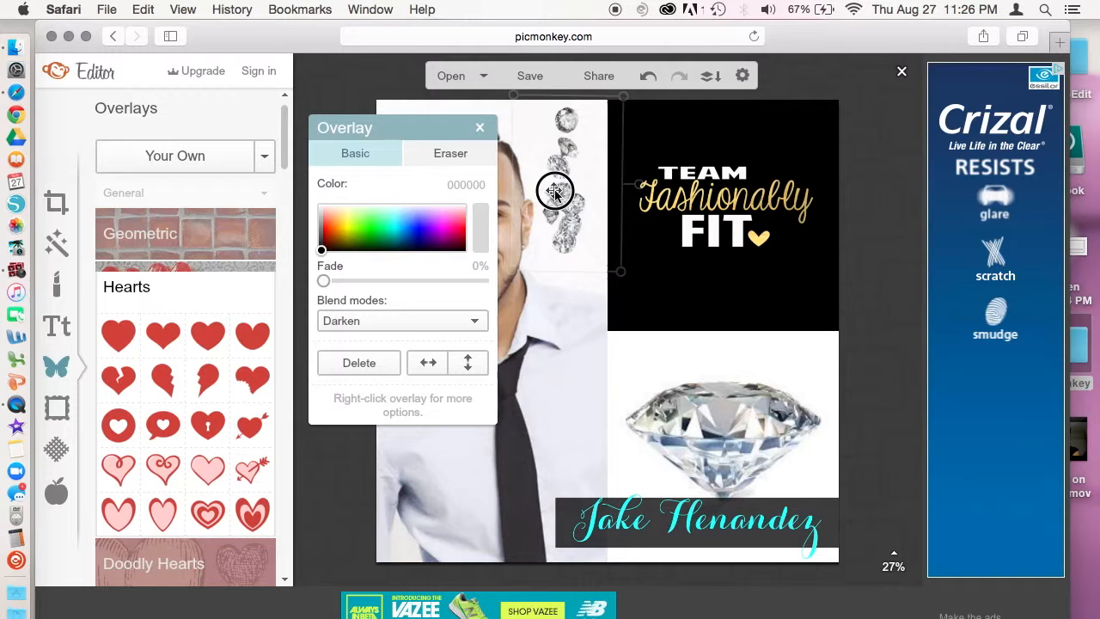
left_click_drag(625, 269, 655, 312)
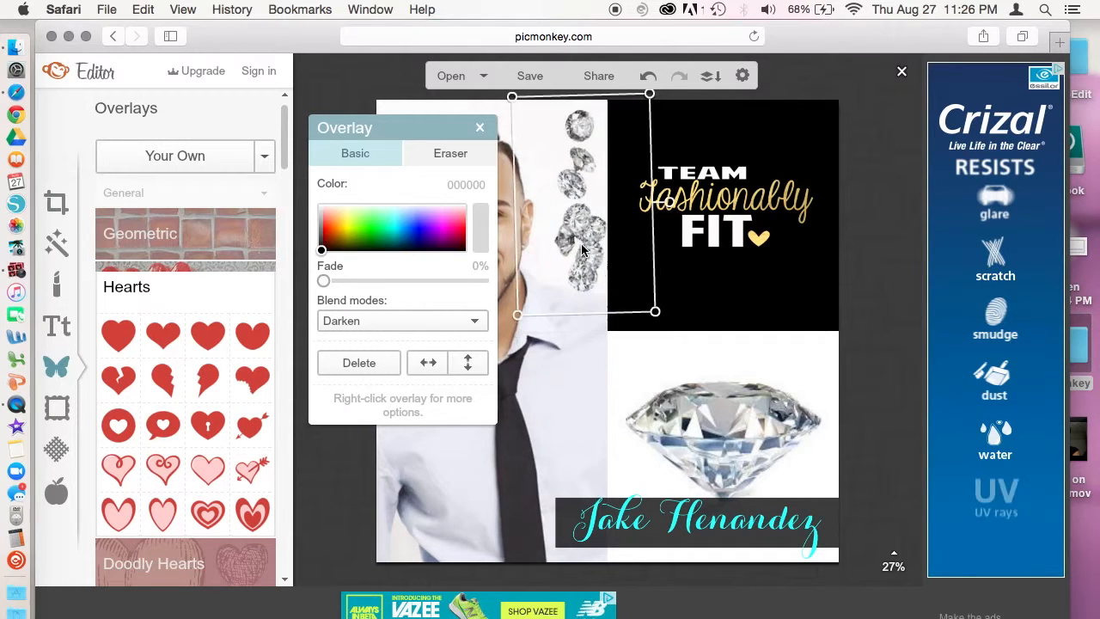
left_click_drag(581, 246, 569, 241)
left_click(578, 393)
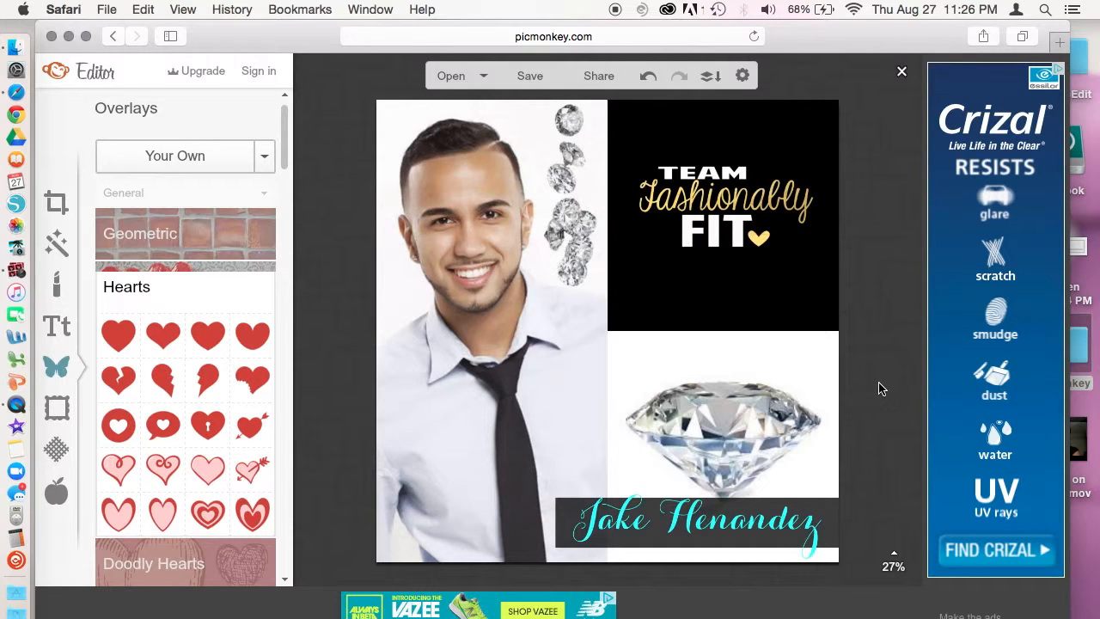
Step: Save the collage as PicMonkey Collage.jpg on the Desktop at Sean quality
left_click(529, 78)
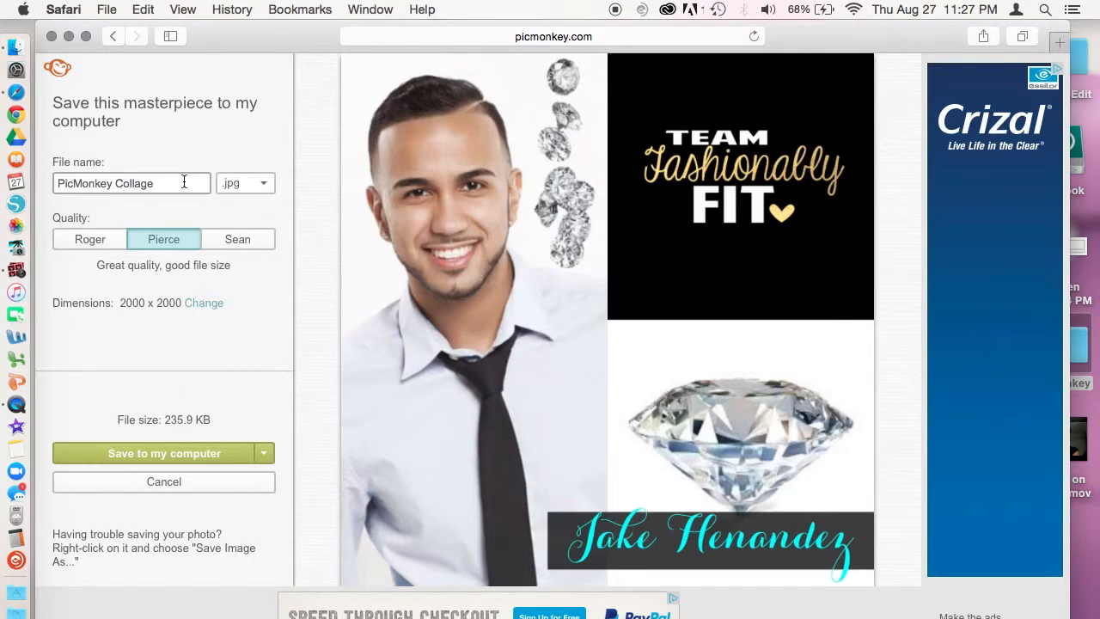
left_click(241, 244)
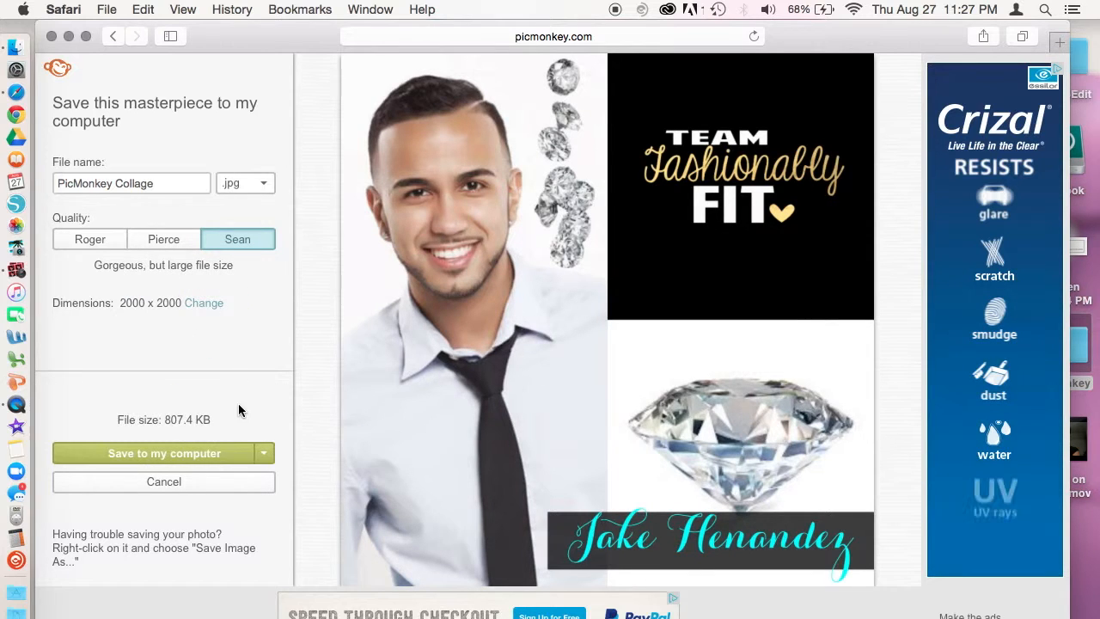
left_click(221, 462)
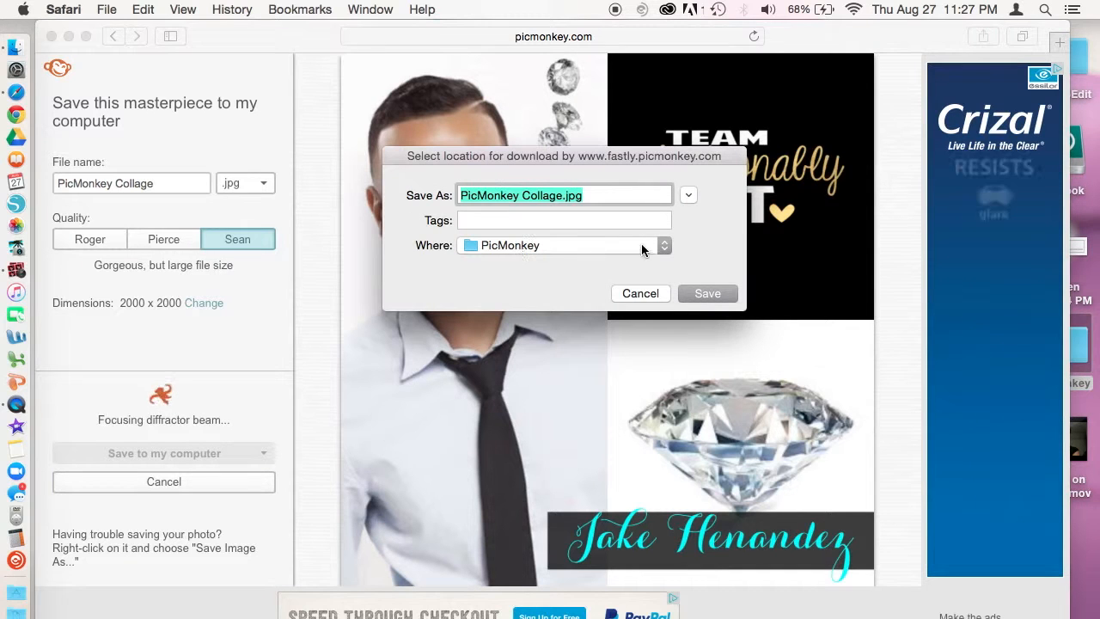
left_click(658, 247)
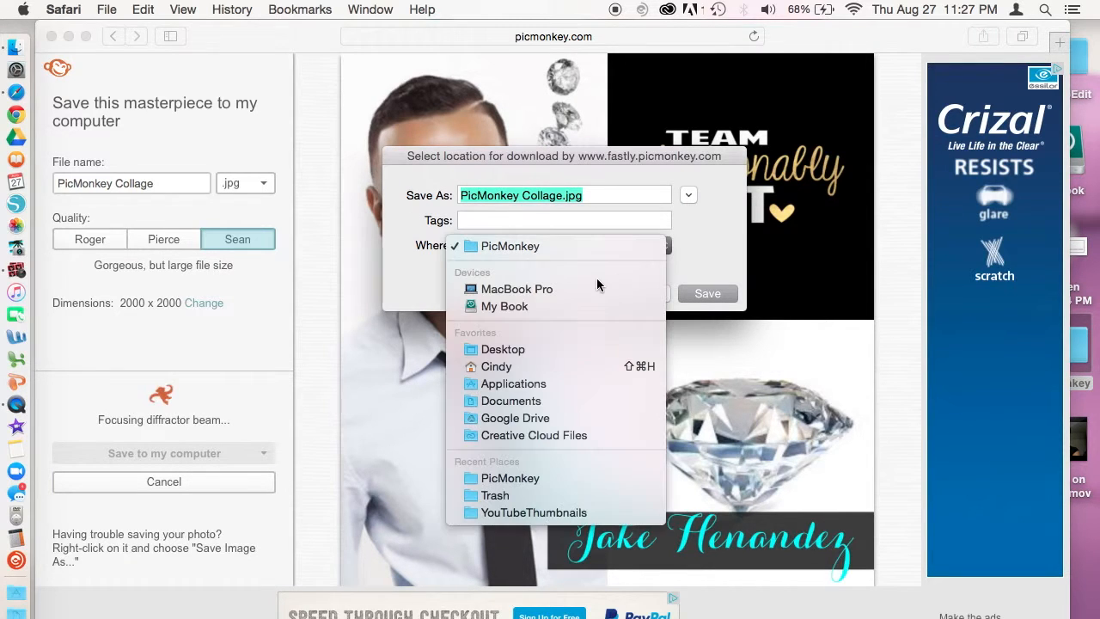
left_click(526, 350)
left_click(716, 297)
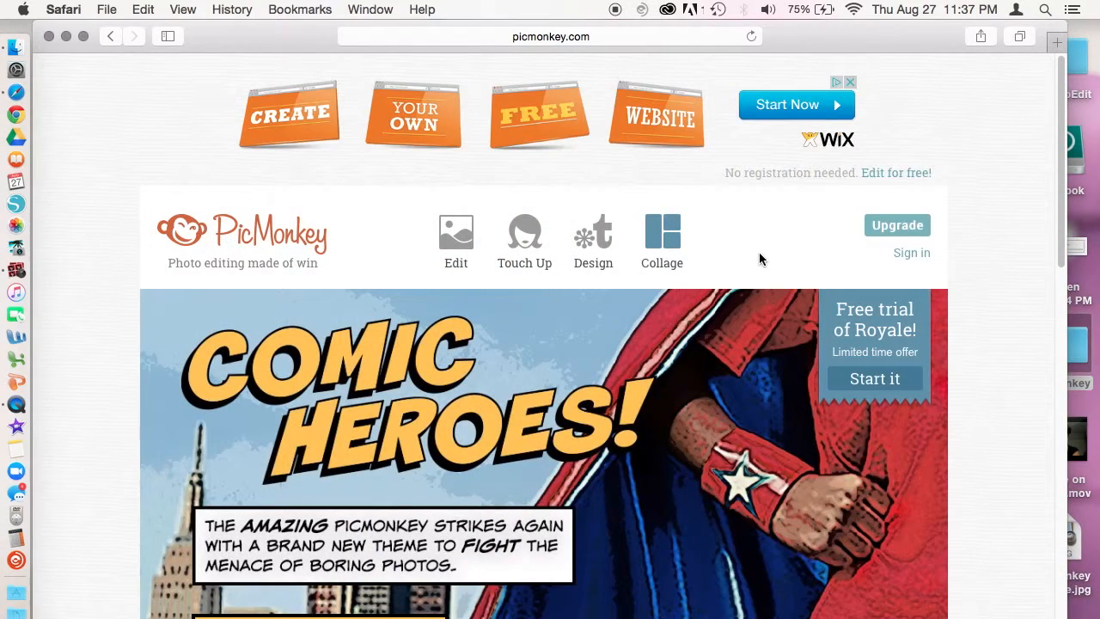
Step: Create a blank white custom canvas sized 1500 × 800 pixels
mouse_move(759, 252)
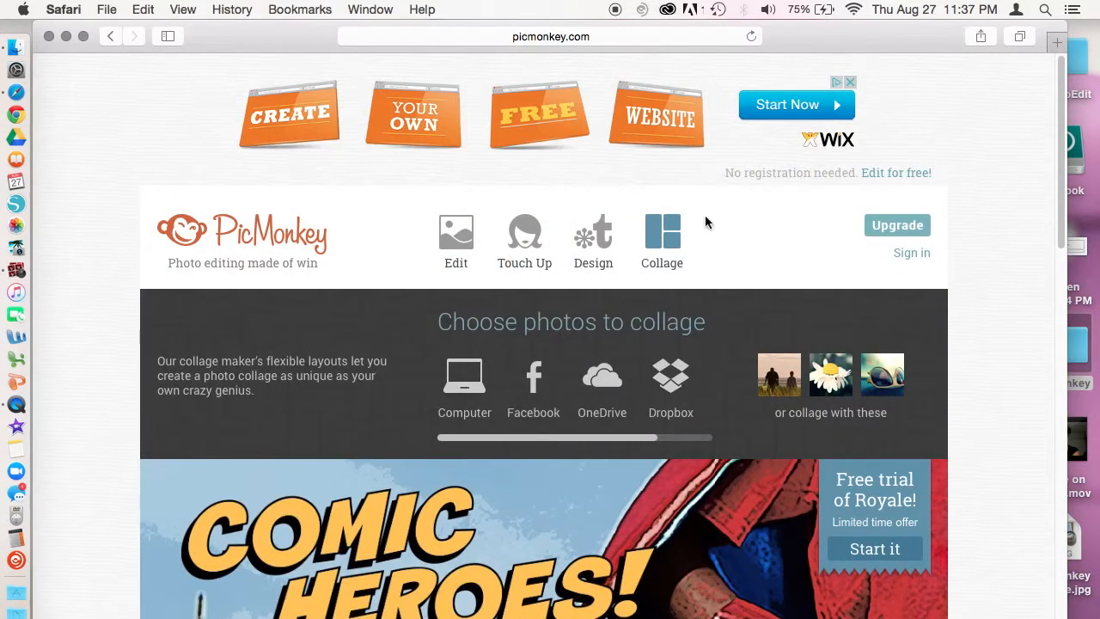
mouse_move(597, 240)
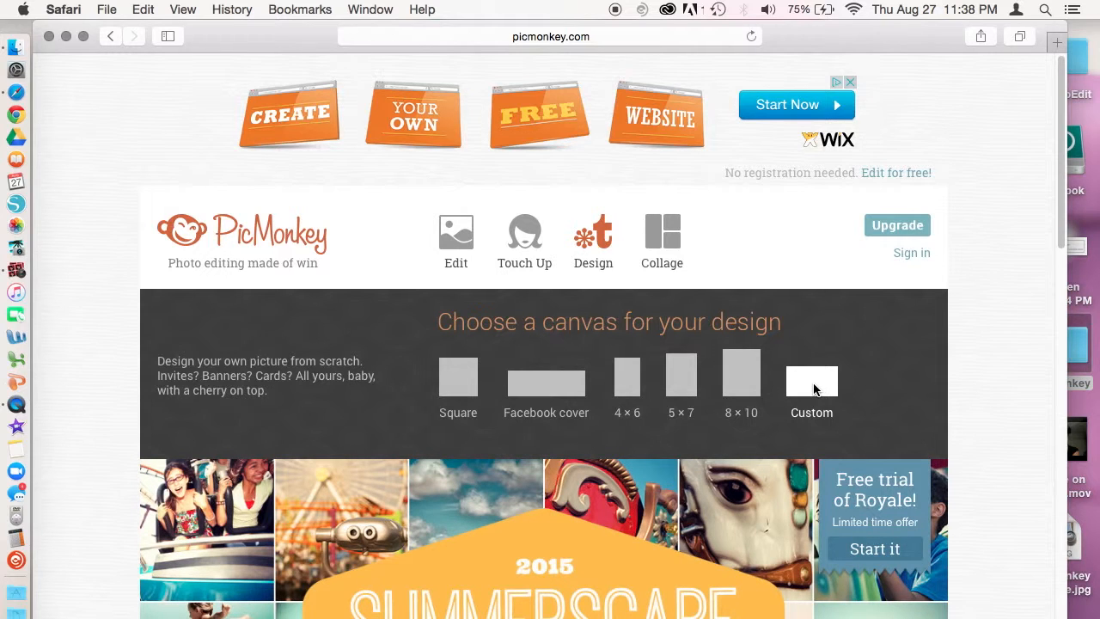
left_click(813, 385)
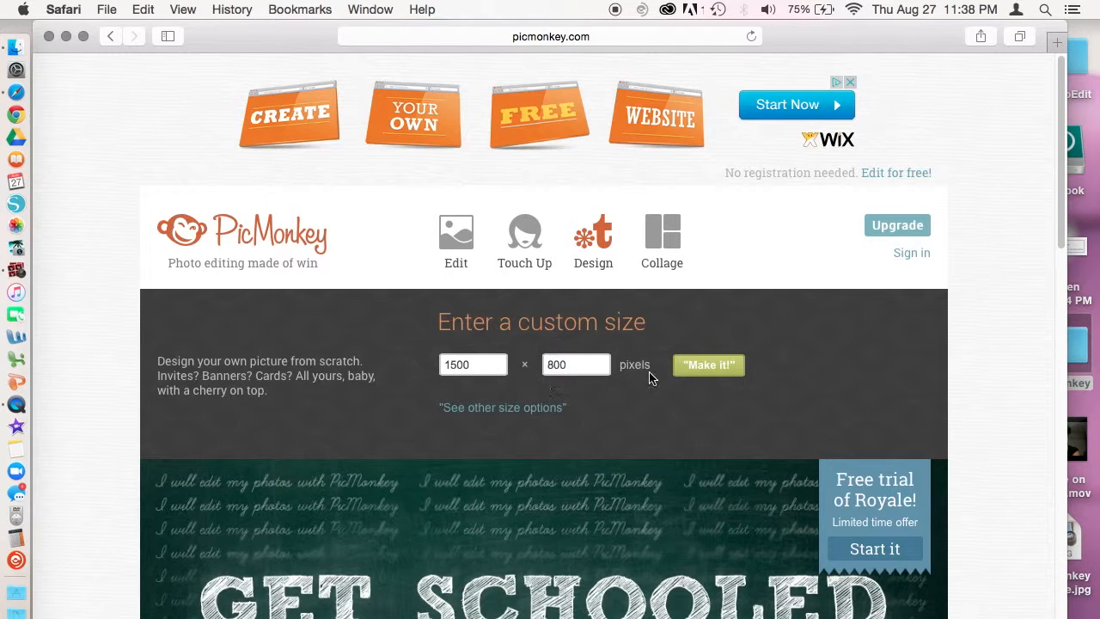
left_click(701, 366)
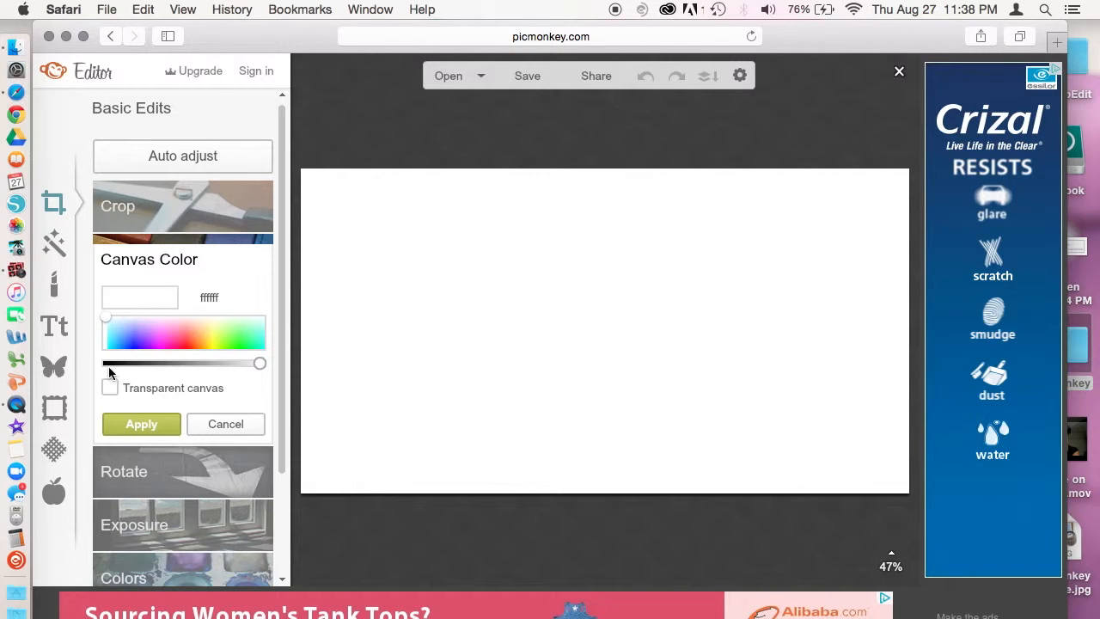
Step: Upload the portrait JPG as your own overlay onto the canvas
left_click(49, 372)
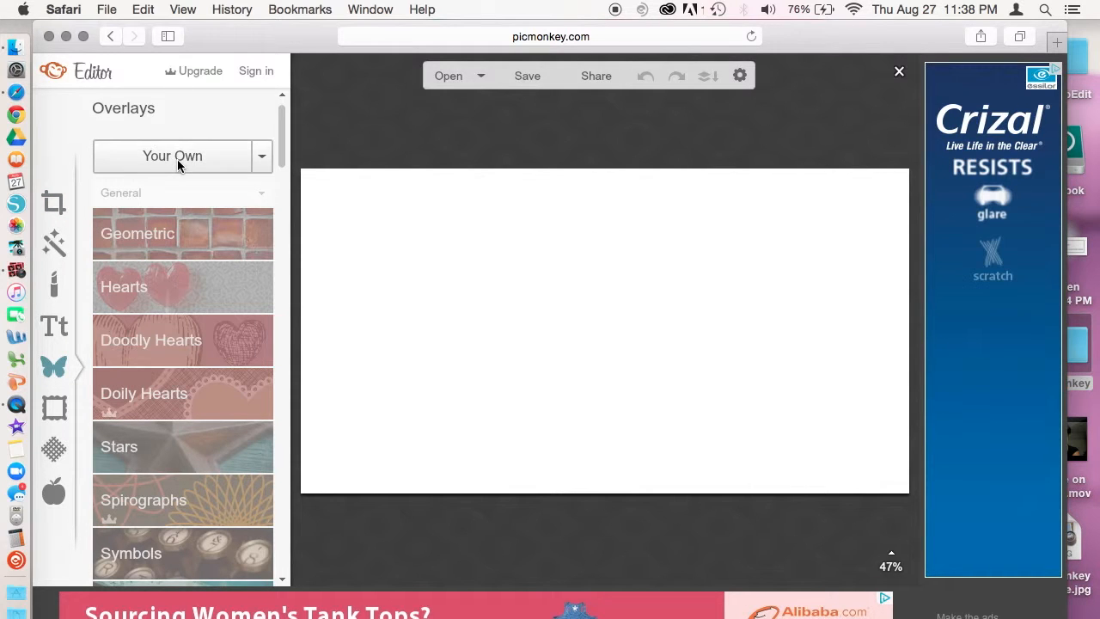
left_click(177, 159)
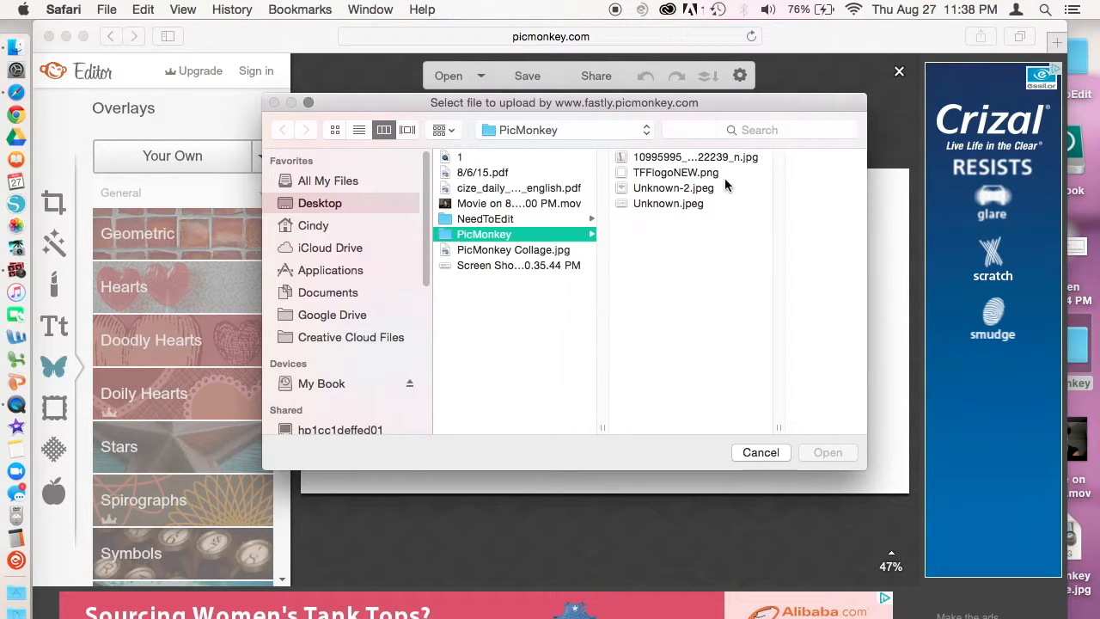
left_click(686, 163)
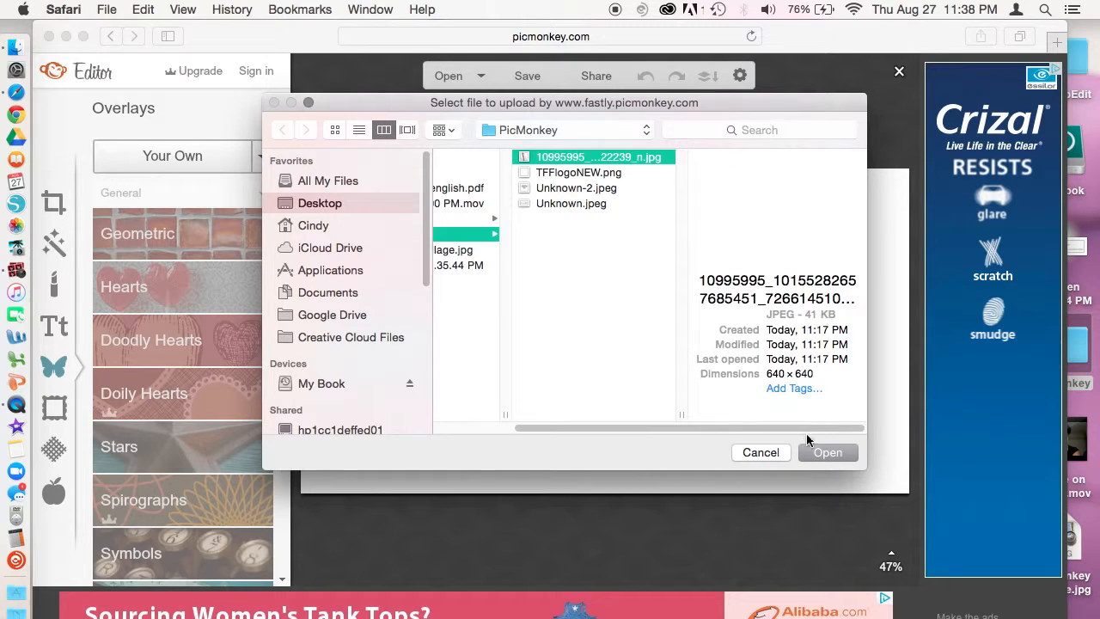
left_click(825, 453)
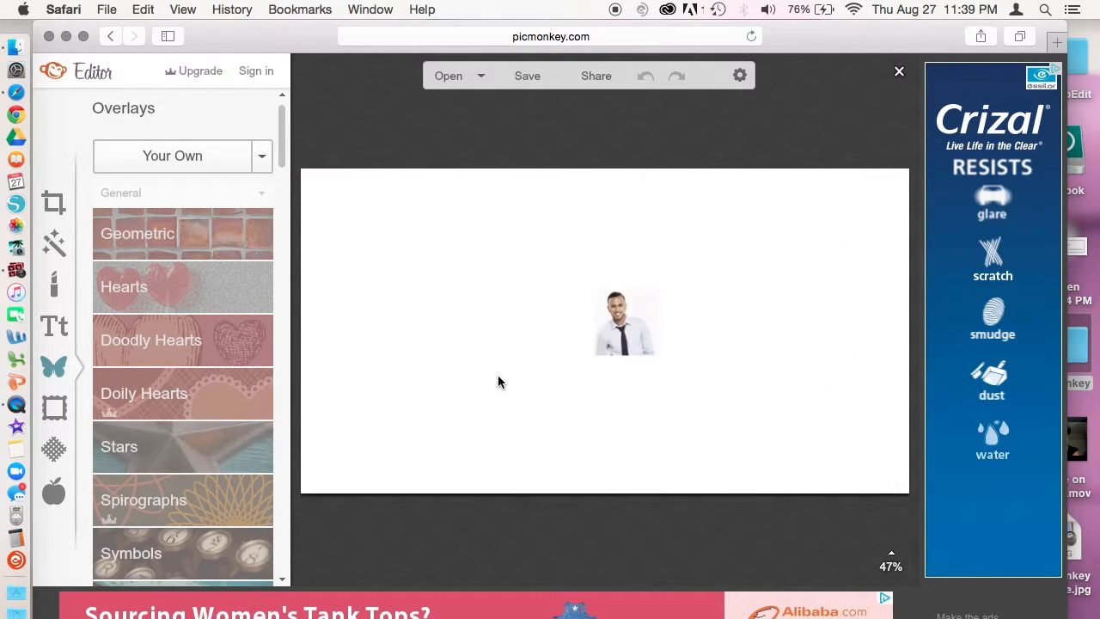
Step: Enlarge the portrait and move it so it fills the left half of the canvas
left_click(643, 348)
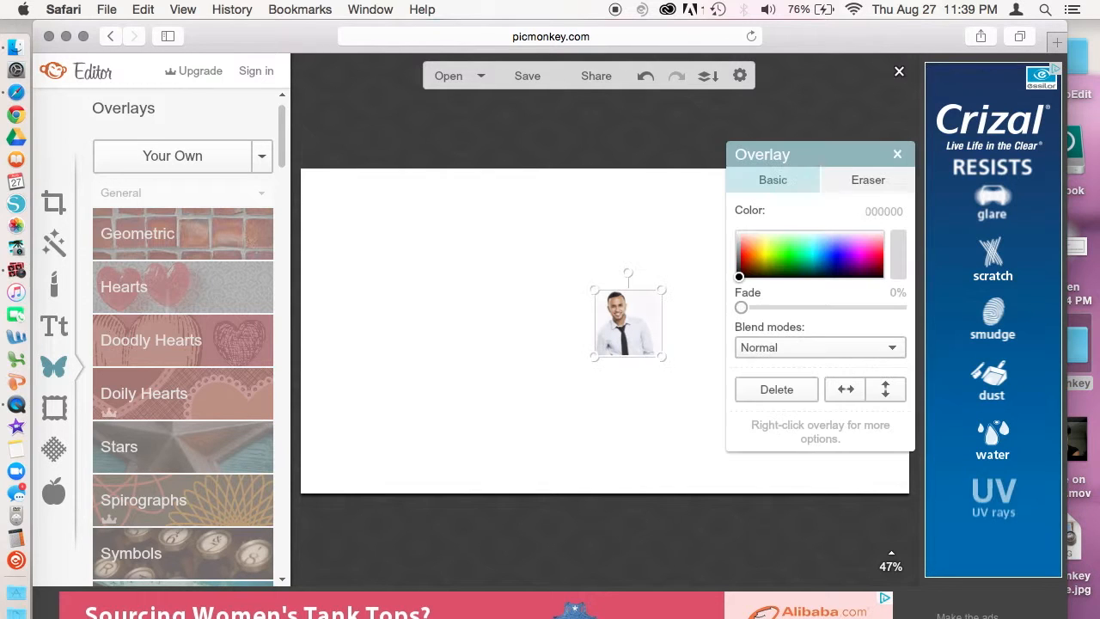
left_click_drag(663, 357, 870, 585)
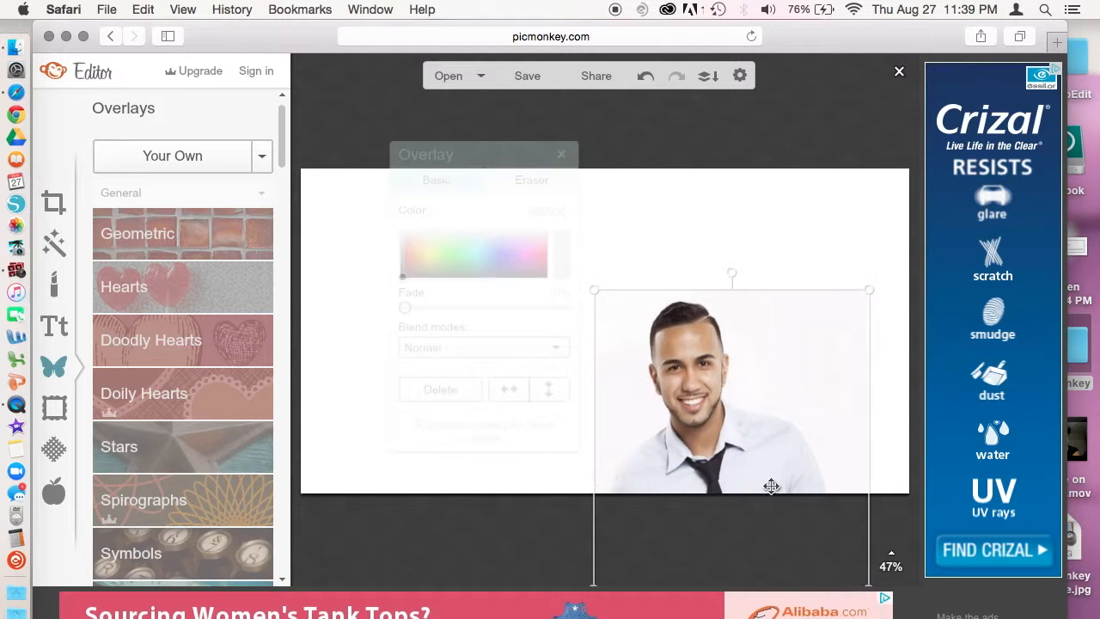
left_click_drag(723, 448, 424, 313)
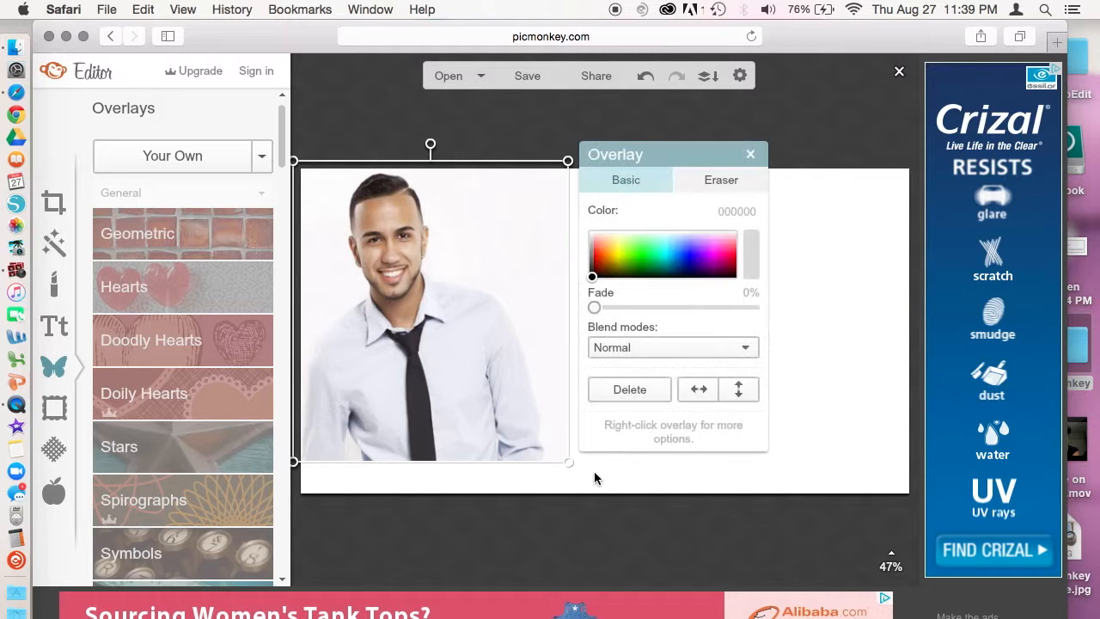
left_click_drag(568, 462, 625, 520)
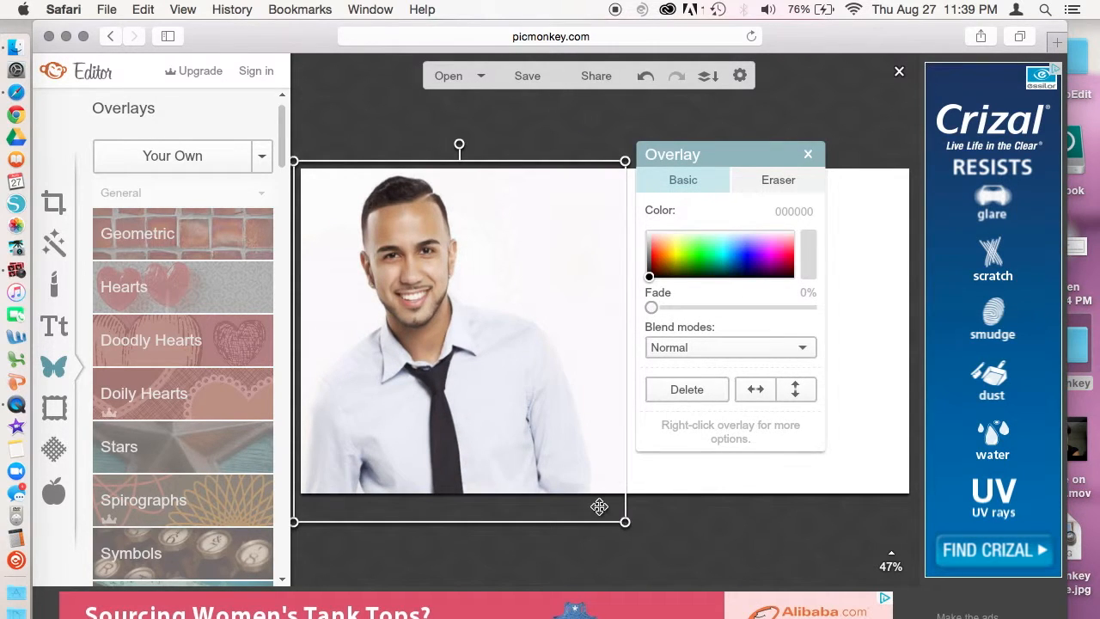
left_click(156, 163)
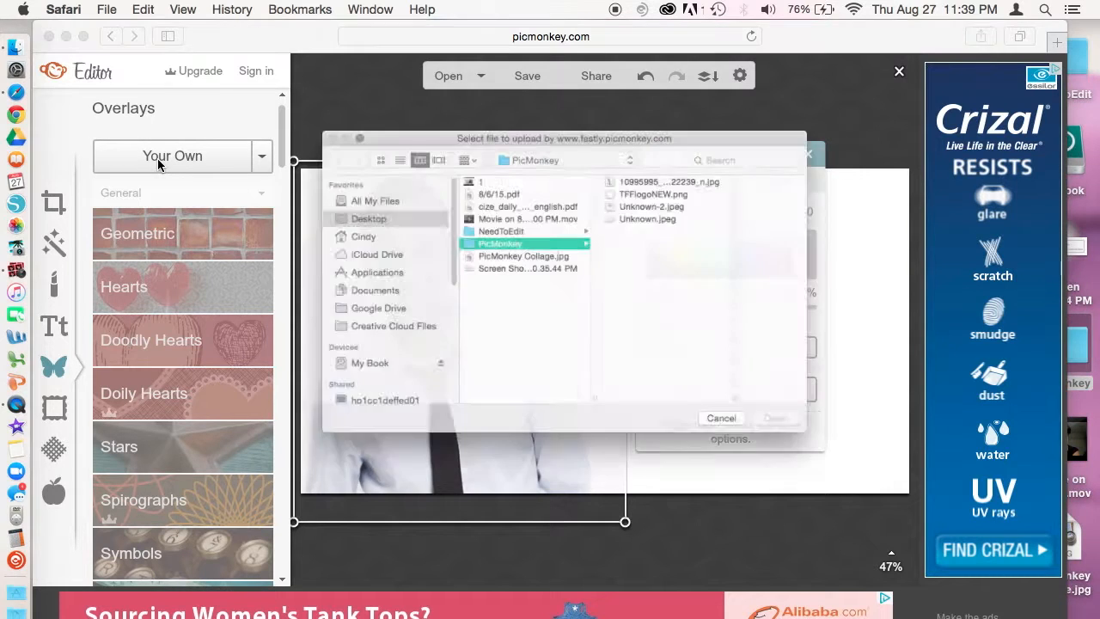
Step: Add Unknown.jpeg diamonds as an overlay, enlarge it and place it lower right
left_click(681, 203)
left_click(826, 451)
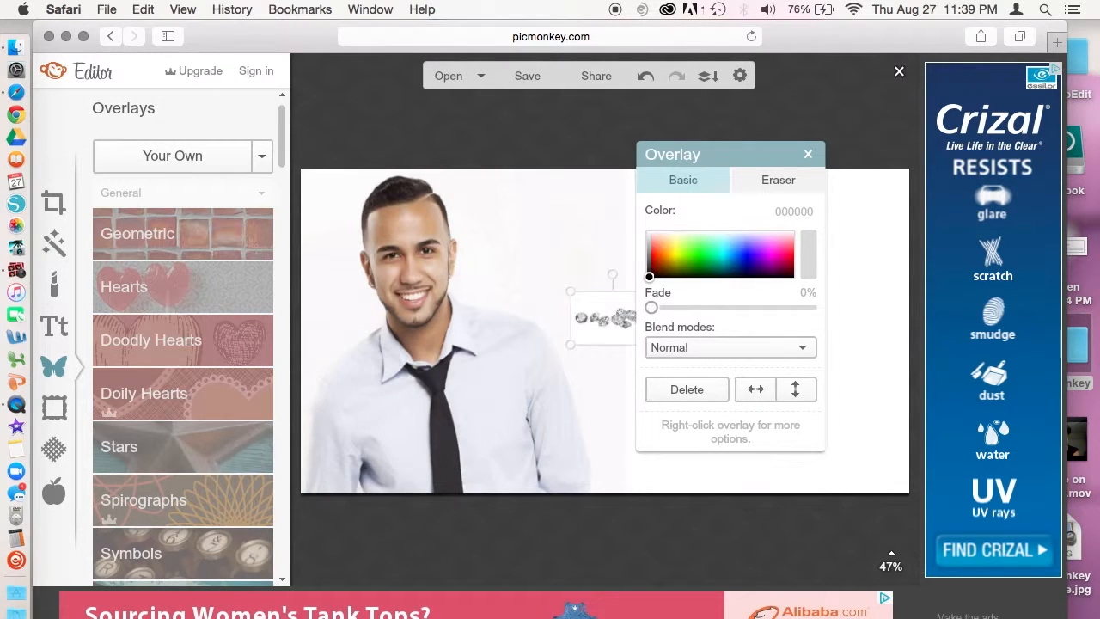
left_click(607, 375)
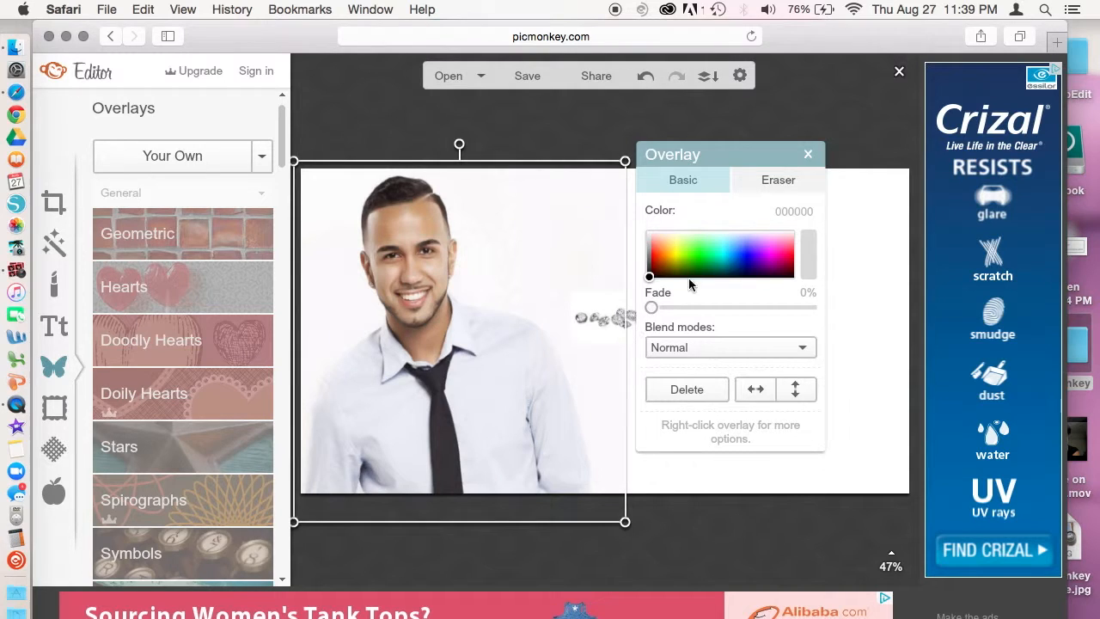
left_click_drag(769, 163, 916, 127)
left_click(649, 317)
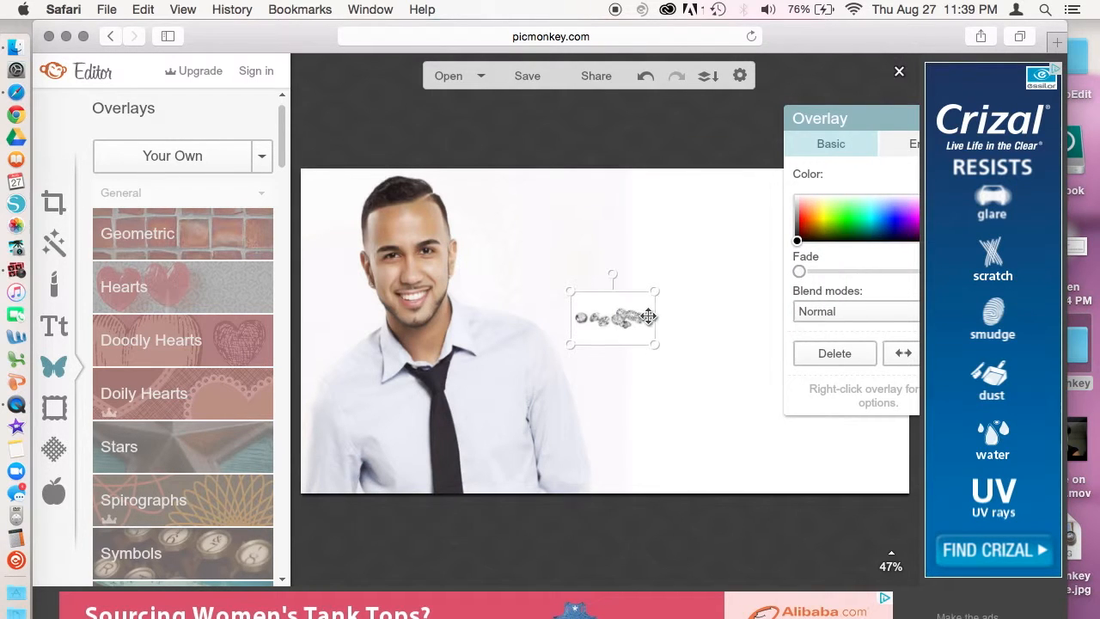
left_click_drag(651, 348, 881, 536)
left_click_drag(739, 427, 822, 440)
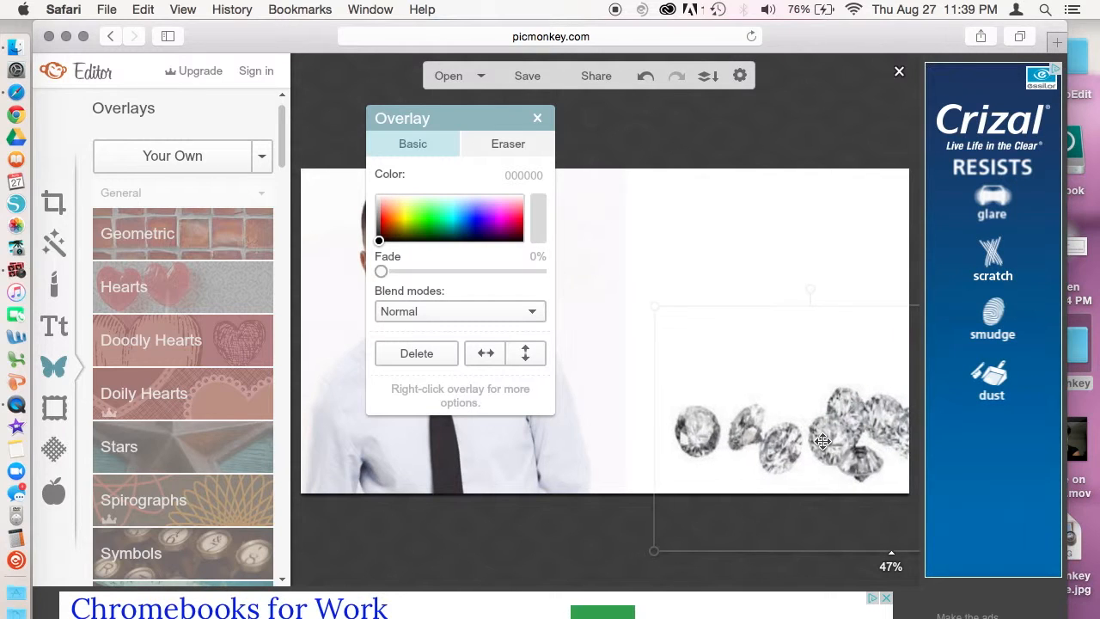
Step: Duplicate the diamond overlay and move the copy to the upper right
right_click(716, 425)
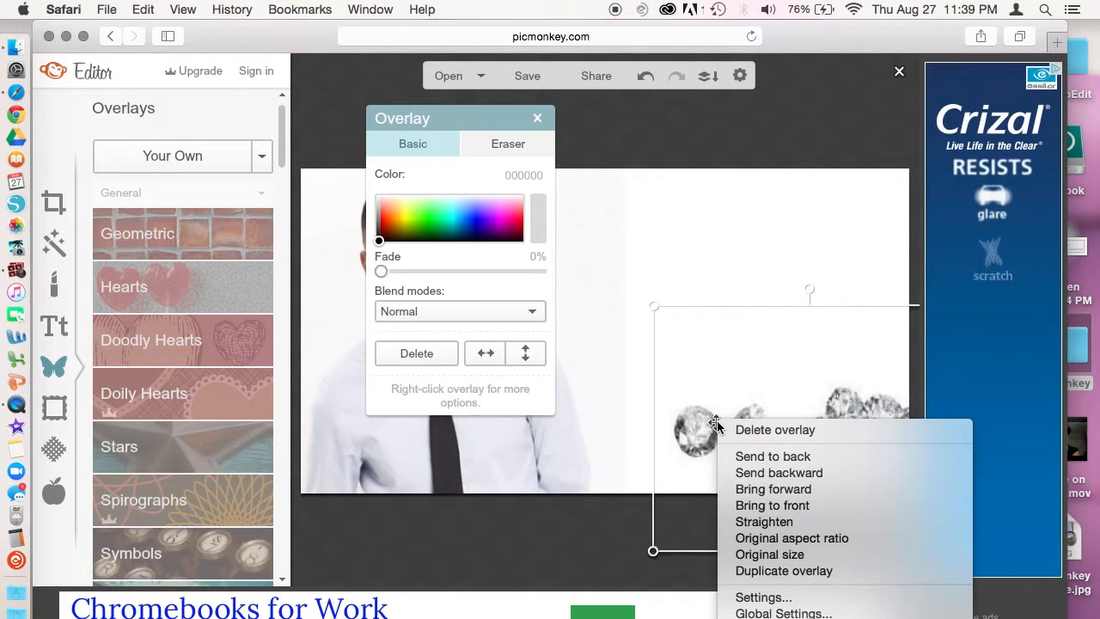
left_click(761, 571)
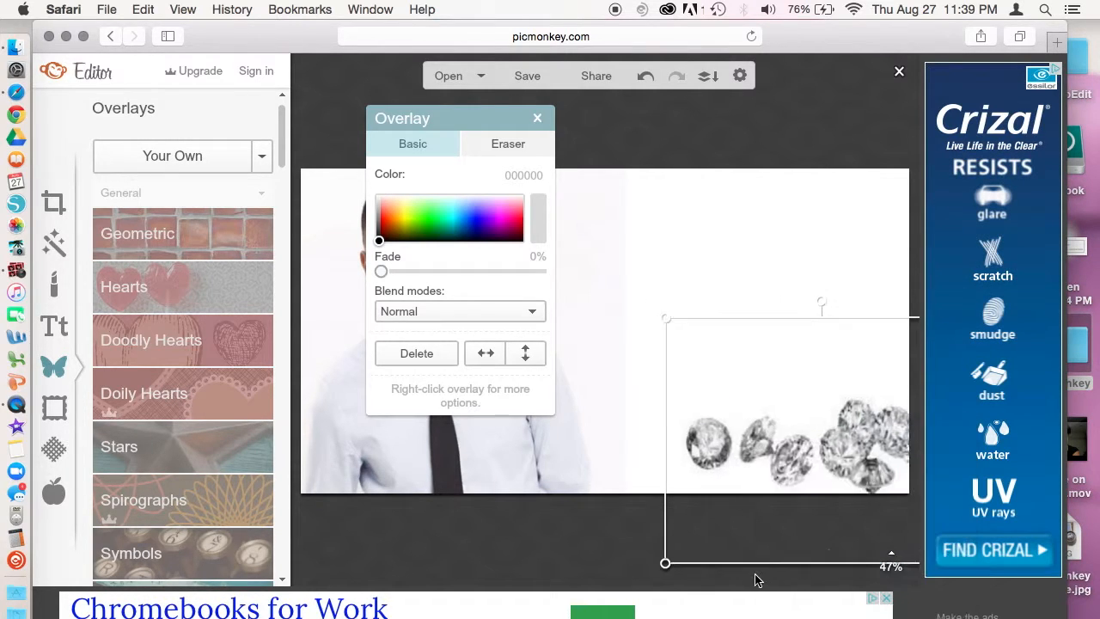
left_click_drag(769, 446, 684, 238)
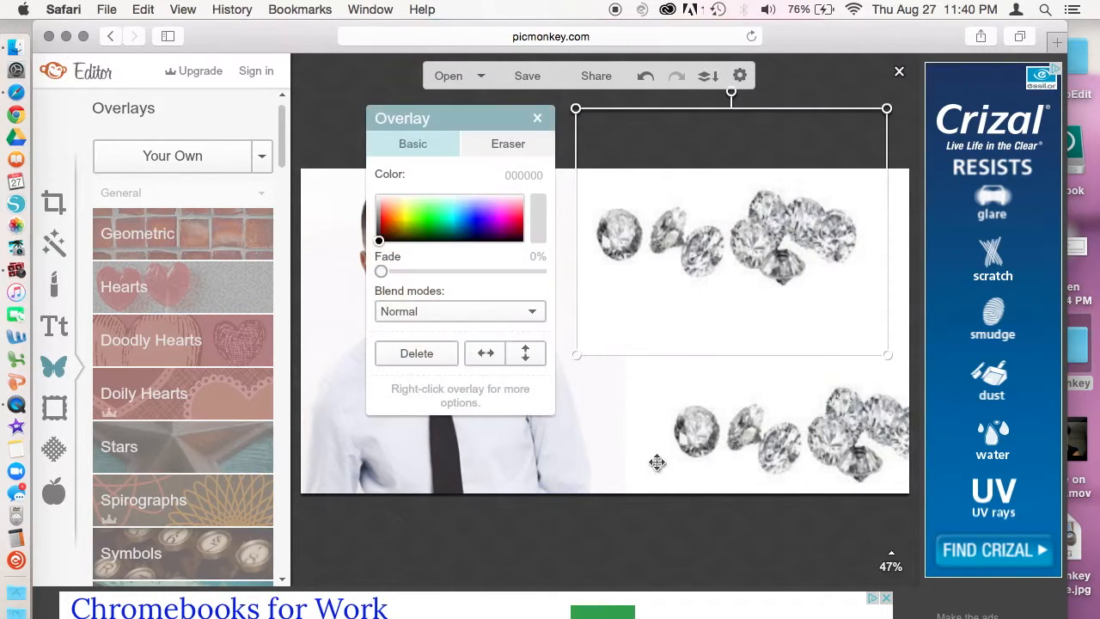
left_click(667, 550)
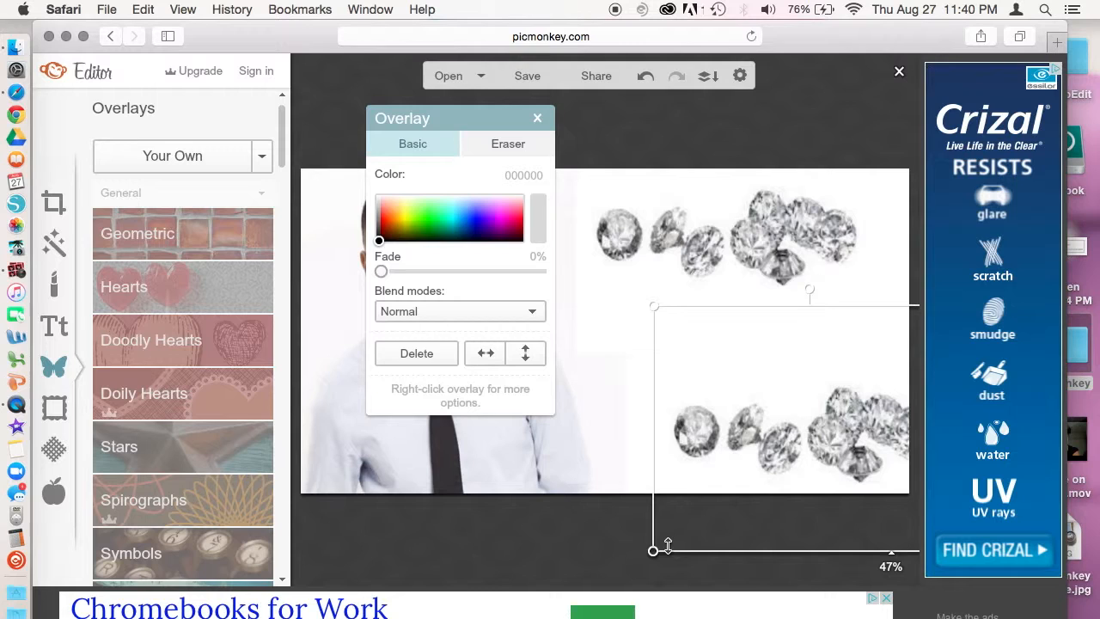
left_click(534, 504)
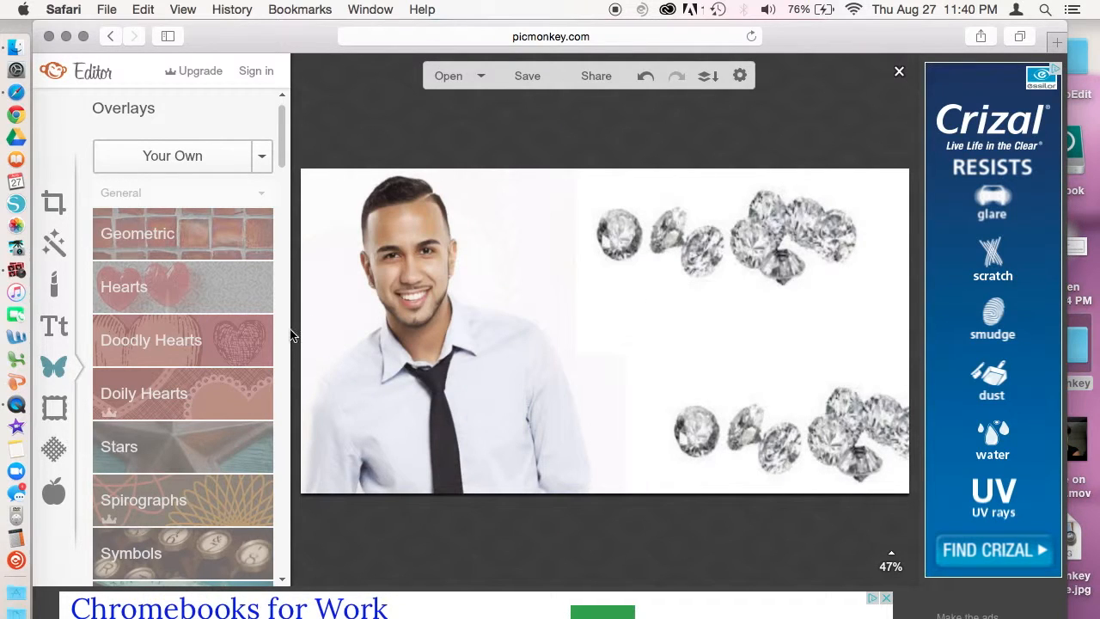
left_click(53, 327)
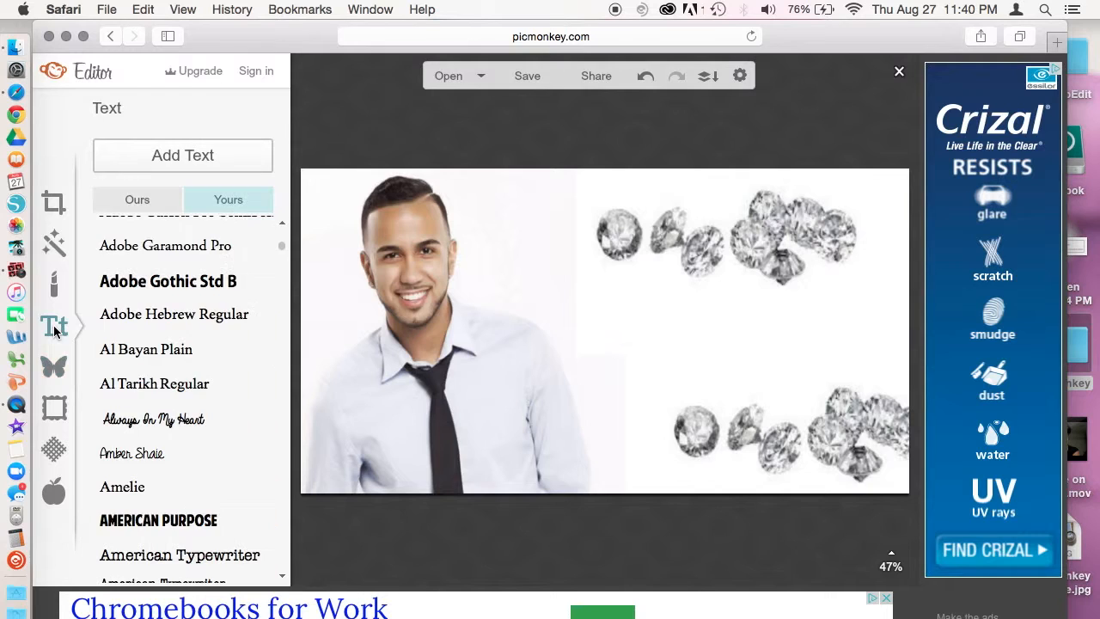
left_click(187, 152)
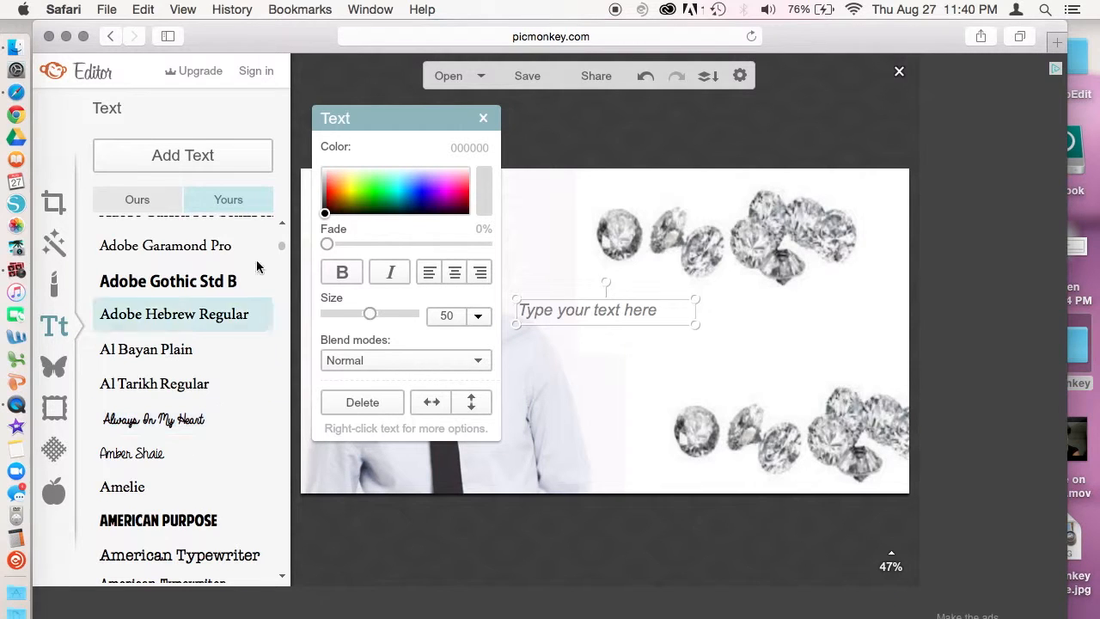
left_click_drag(284, 249, 286, 292)
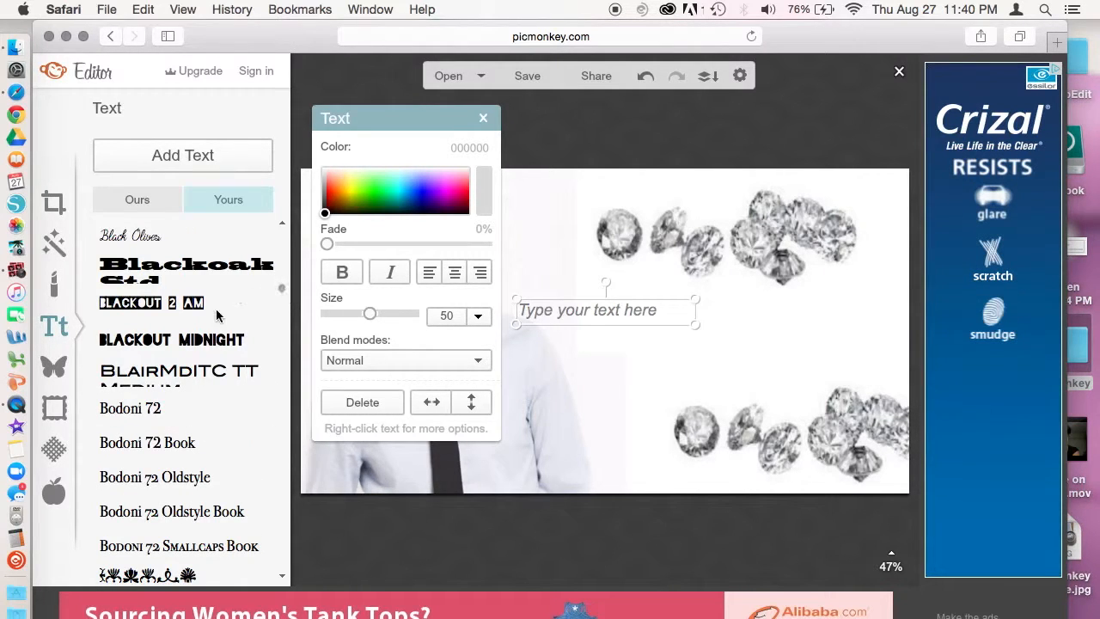
left_click(176, 342)
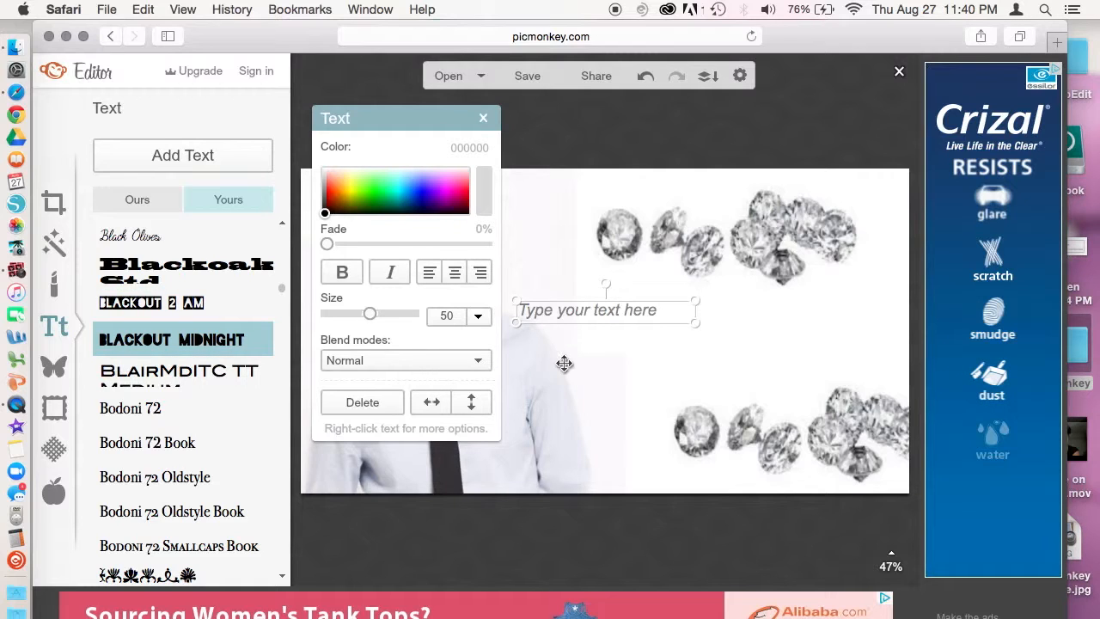
left_click(568, 313)
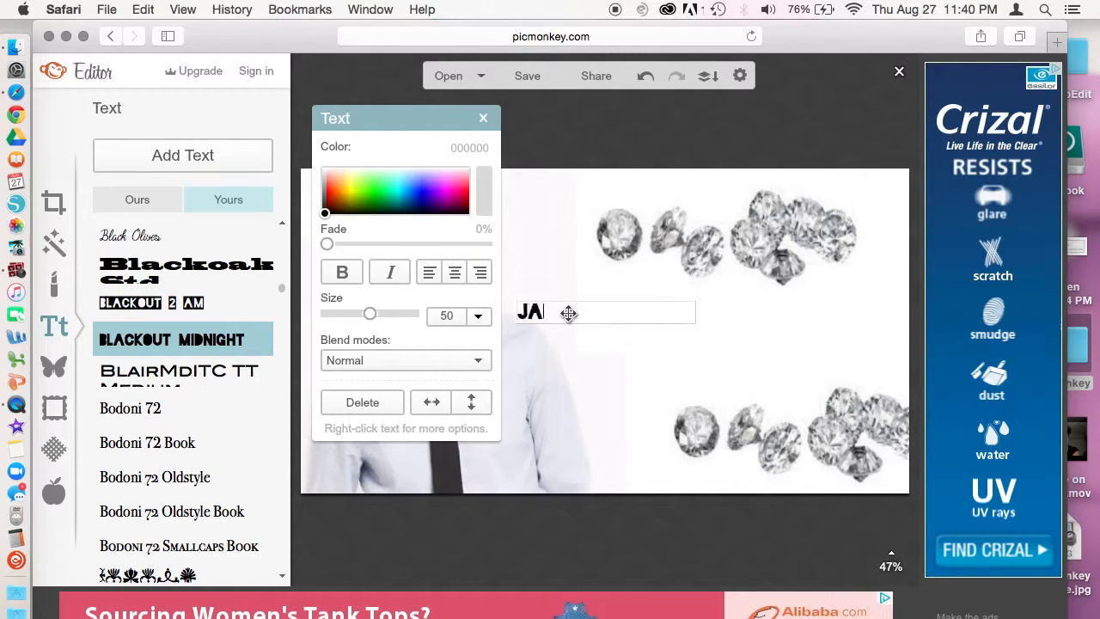
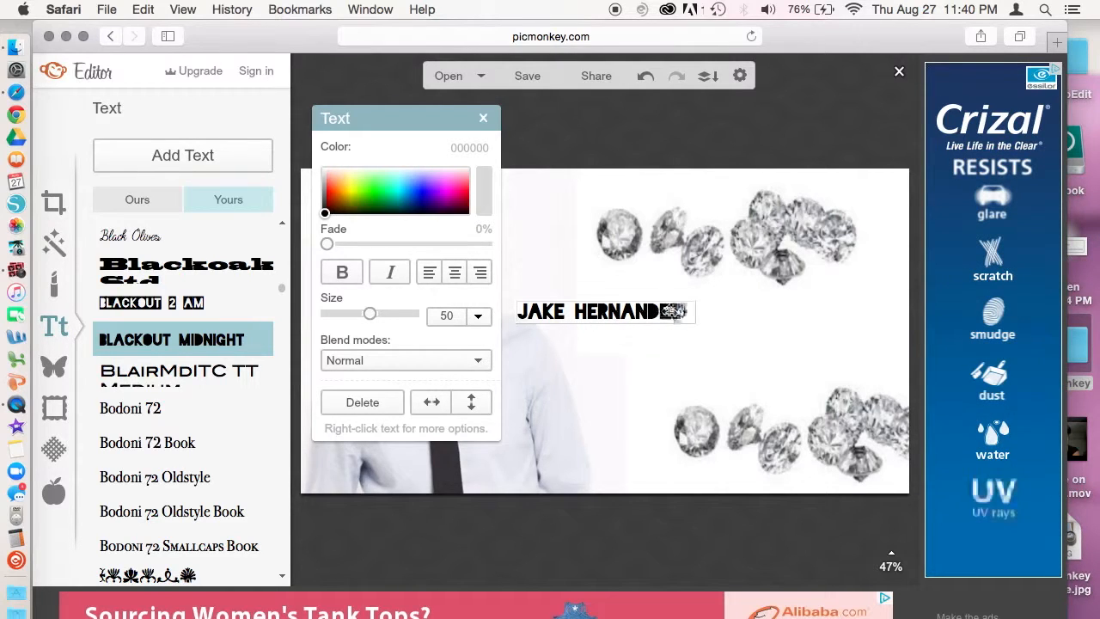
left_click_drag(688, 311, 578, 305)
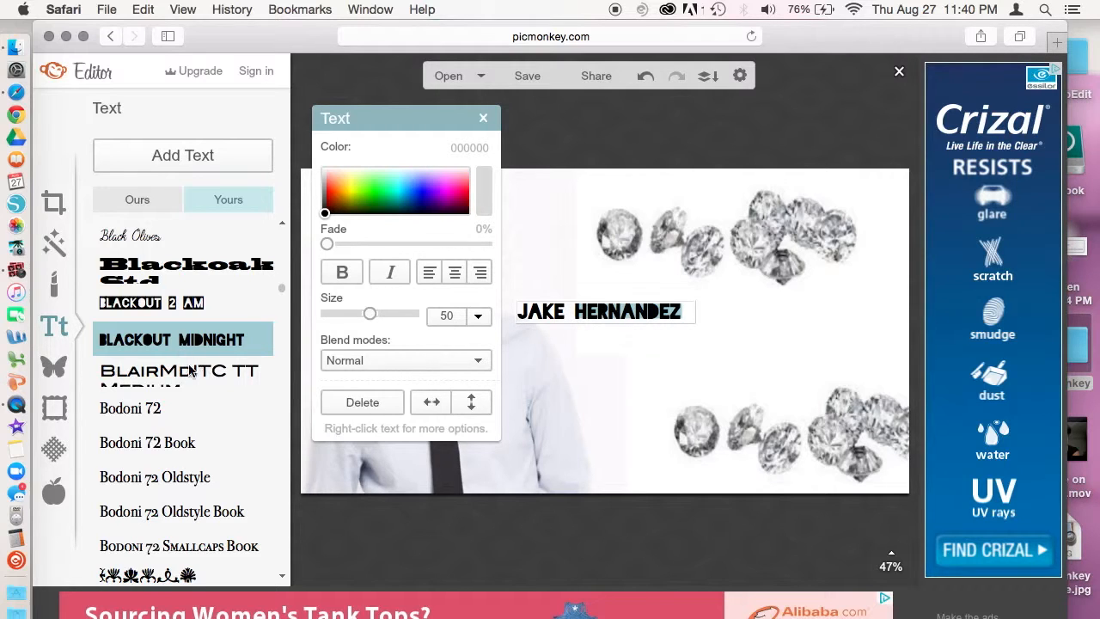
left_click_drag(281, 286, 281, 281)
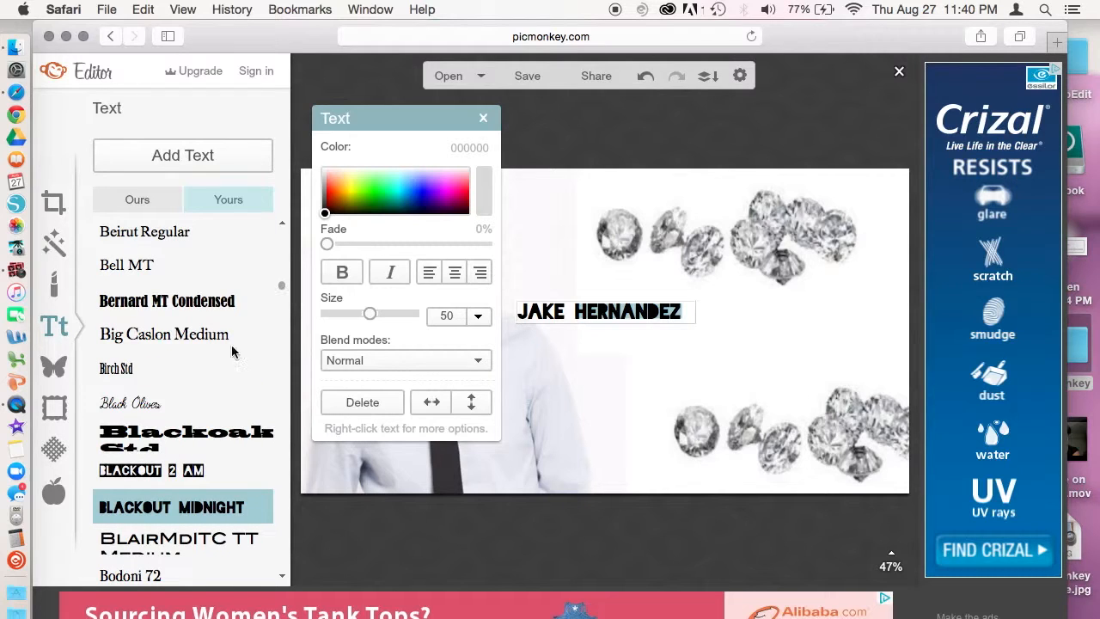
left_click(125, 406)
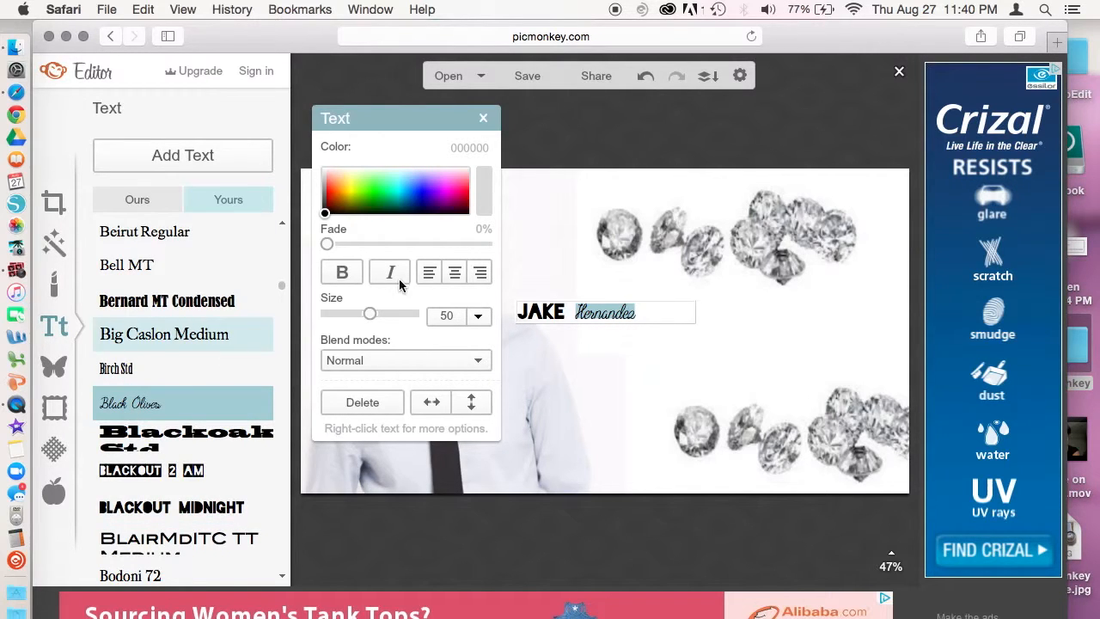
left_click_drag(366, 316, 395, 314)
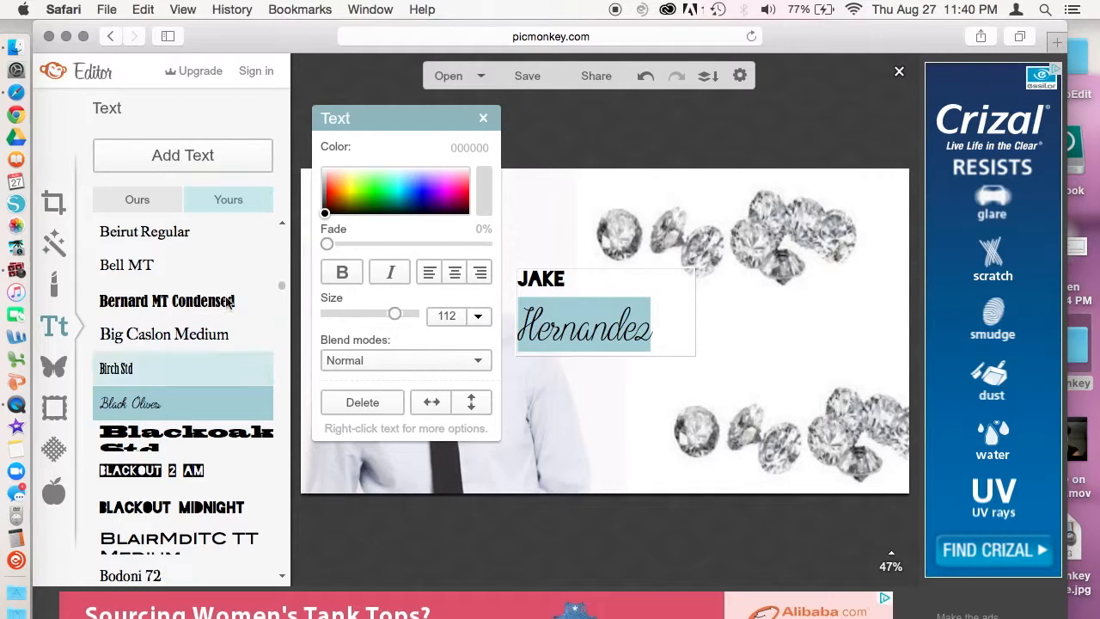
scroll(281, 290, "up", 5)
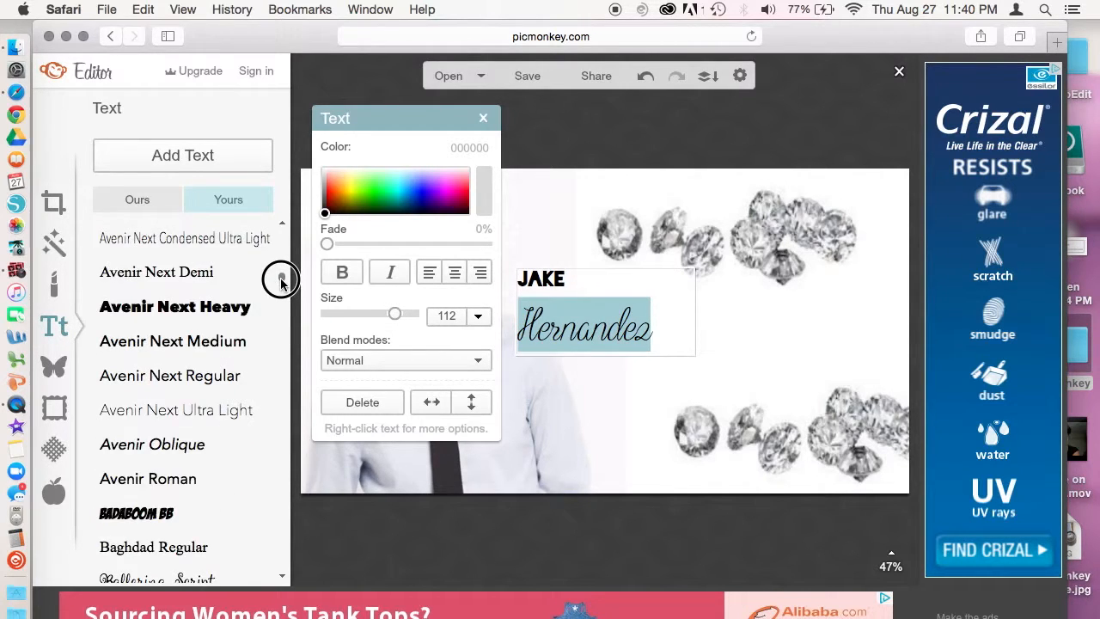
scroll(281, 288, "up", 6)
scroll(278, 283, "down", 2)
left_click(166, 465)
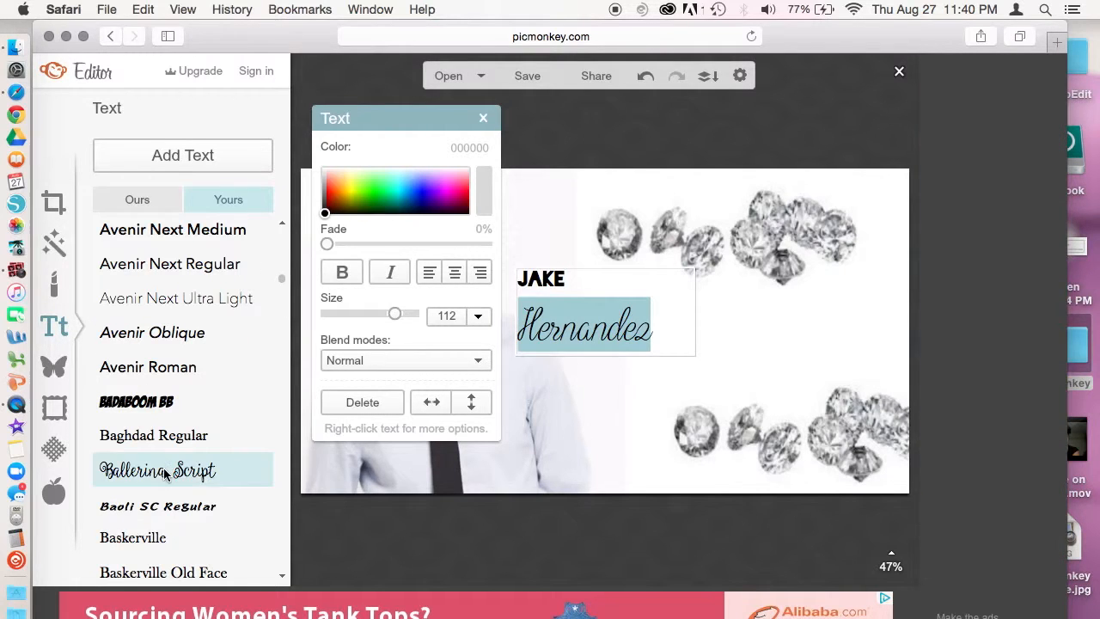
left_click(692, 320)
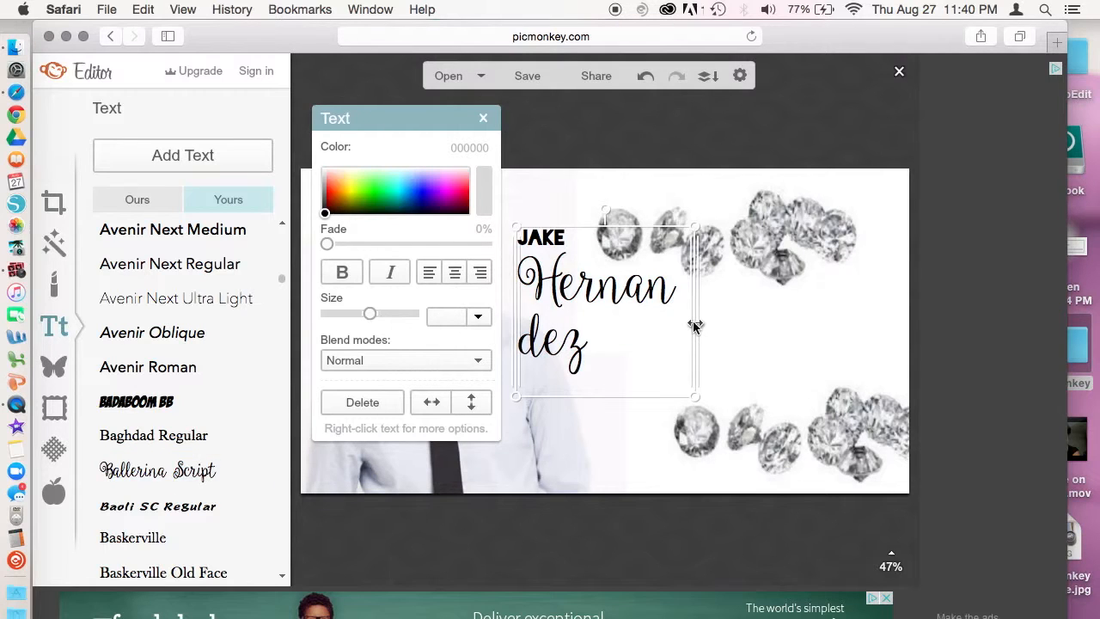
left_click_drag(696, 323, 865, 319)
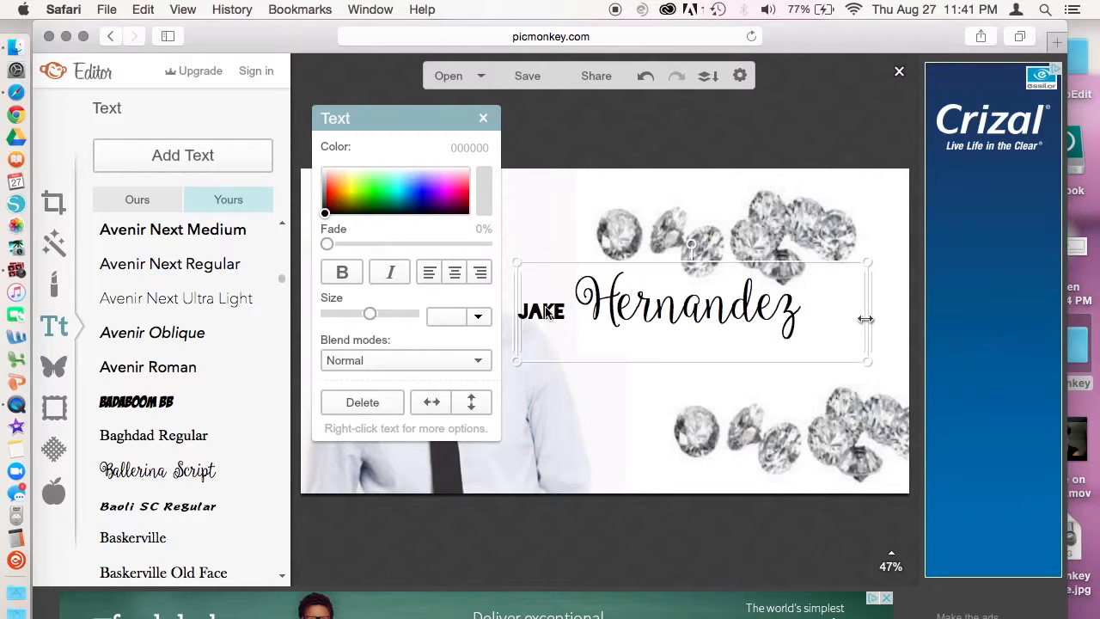
left_click(572, 314)
left_click(568, 310)
left_click_drag(567, 311, 501, 321)
left_click_drag(374, 315, 394, 313)
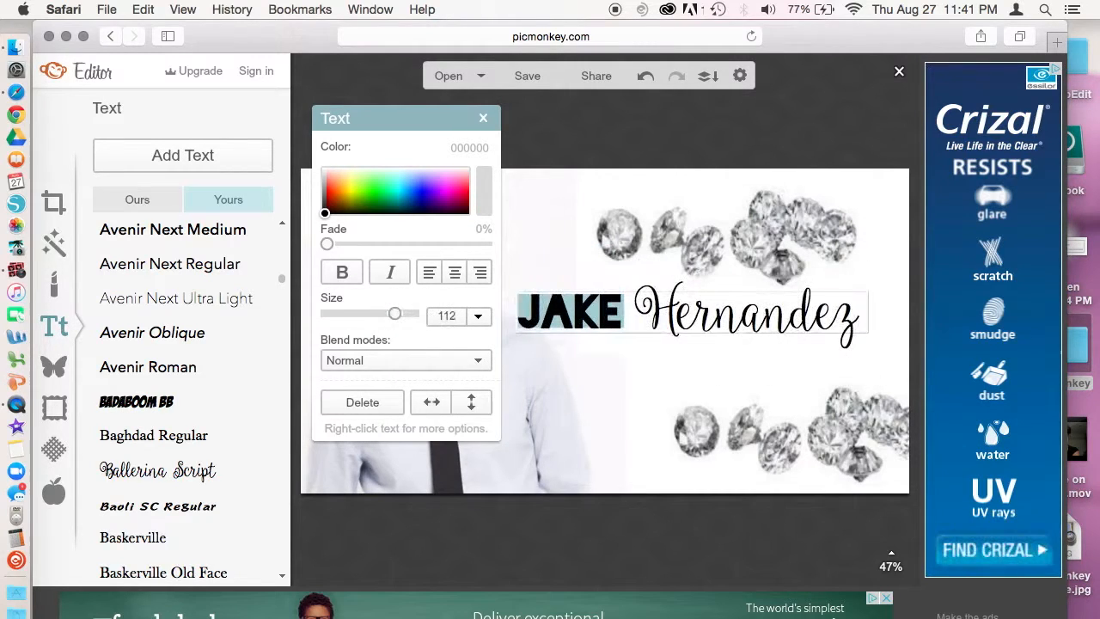
left_click(633, 311)
key("BackSpace")
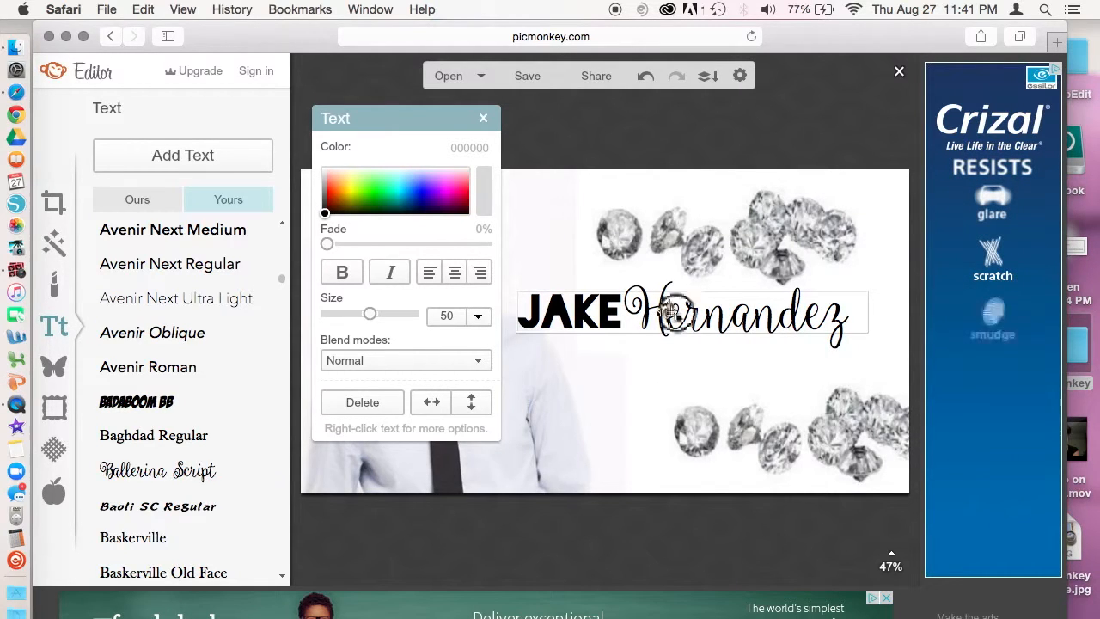
left_click_drag(666, 302, 687, 317)
Step: Move the name right and down beside the diamonds, adjusting the small overlay
left_click(679, 335)
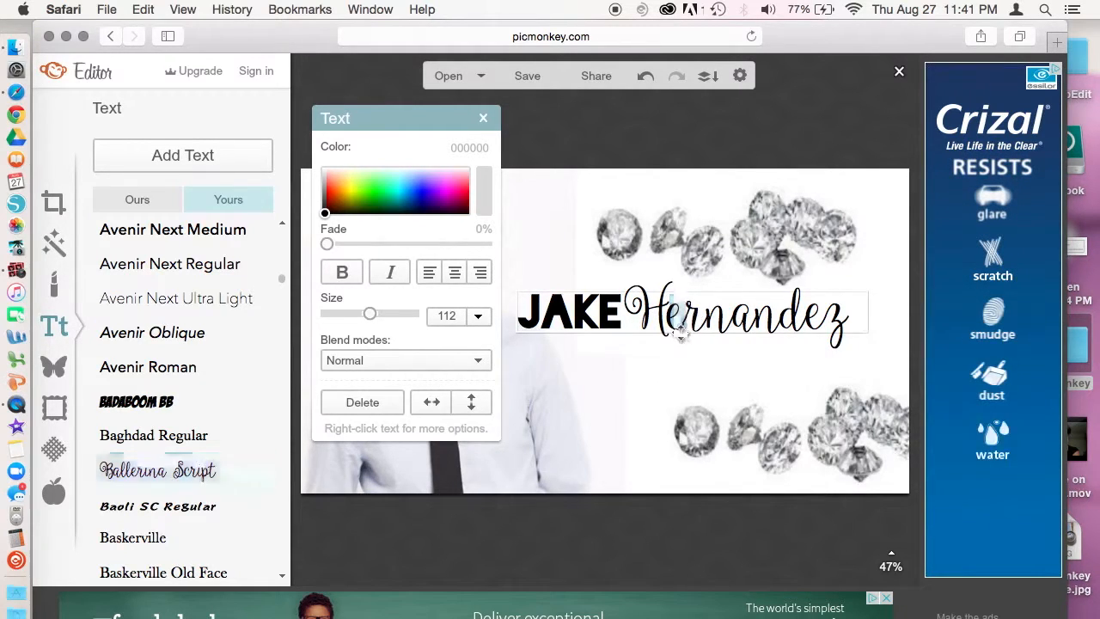
left_click_drag(694, 317, 717, 335)
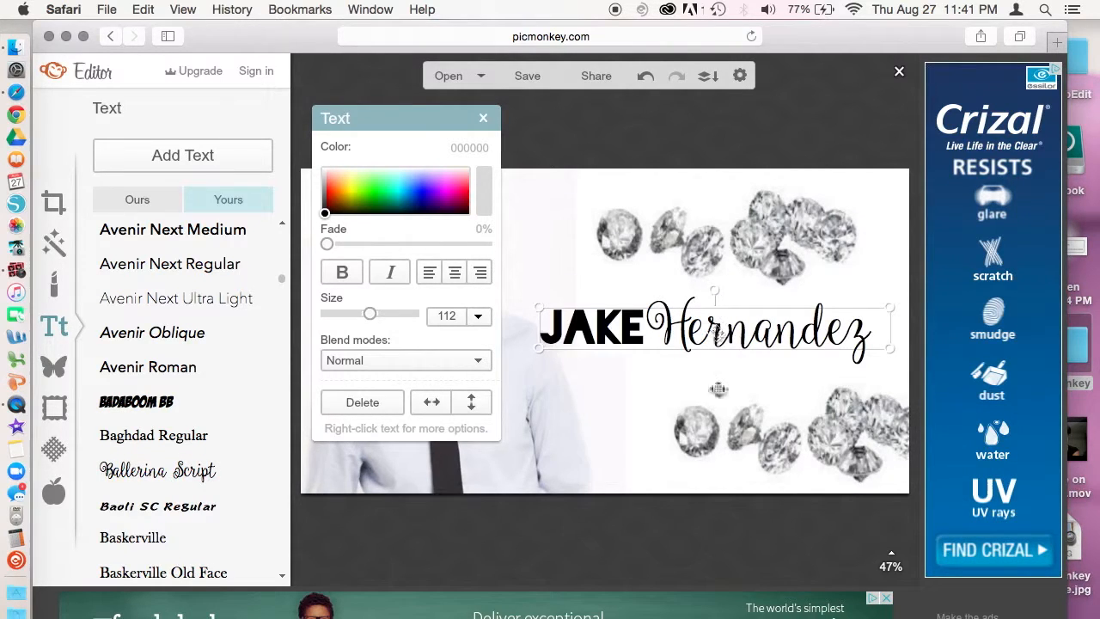
left_click_drag(696, 375, 601, 316)
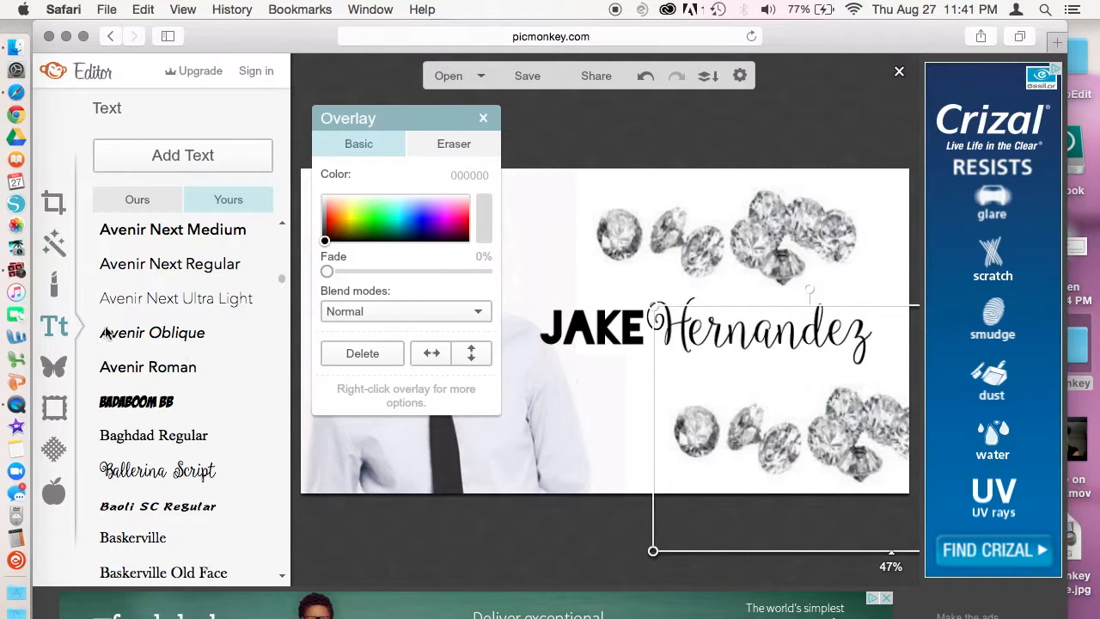
Step: Add the second plain Banners shape and stretch it across the name to the right edge
left_click(53, 369)
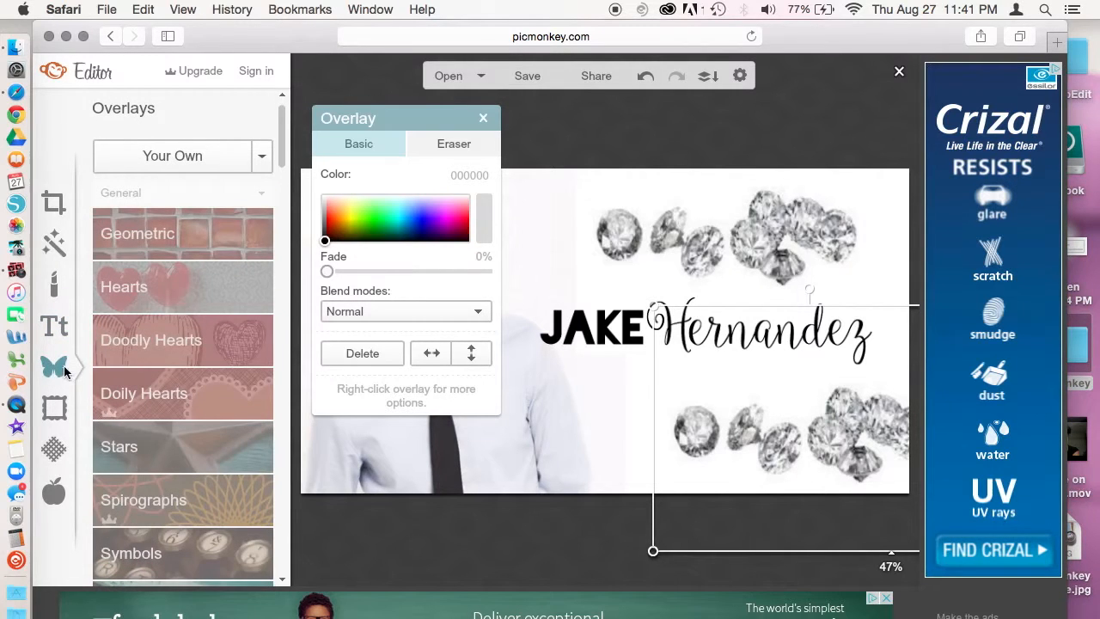
left_click_drag(284, 159, 283, 358)
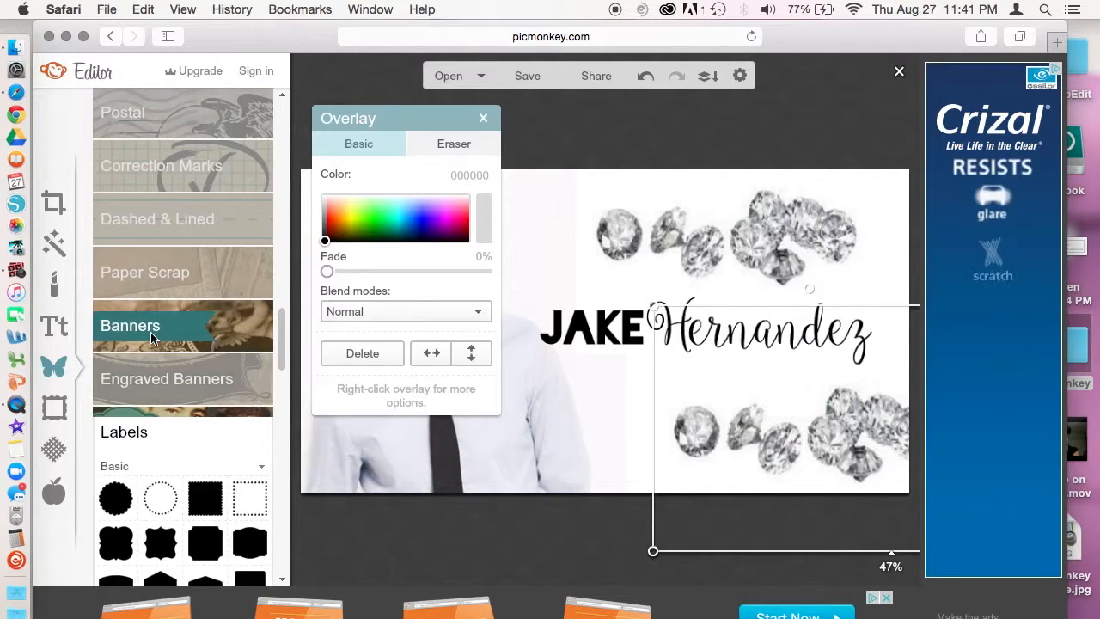
left_click(151, 331)
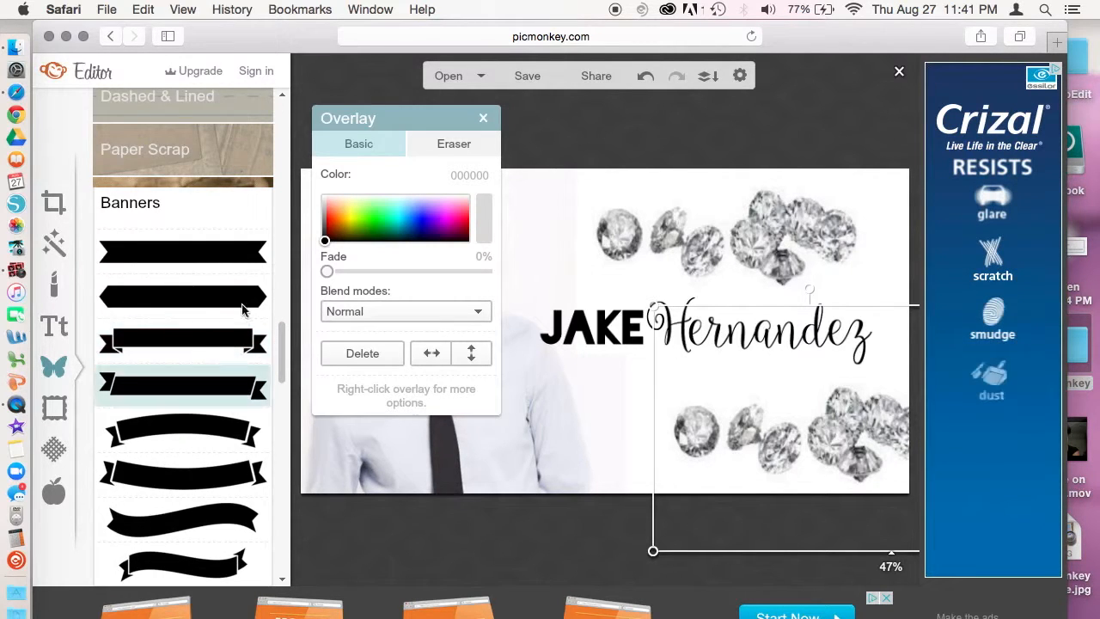
left_click(201, 296)
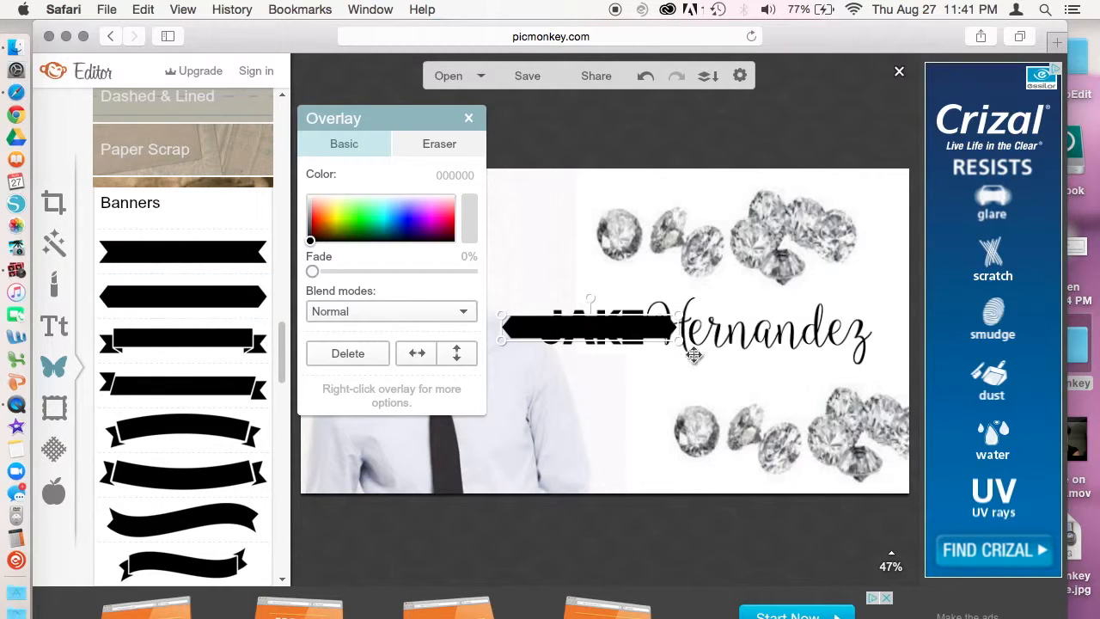
left_click_drag(679, 341, 980, 455)
left_click_drag(706, 360, 725, 338)
right_click(715, 332)
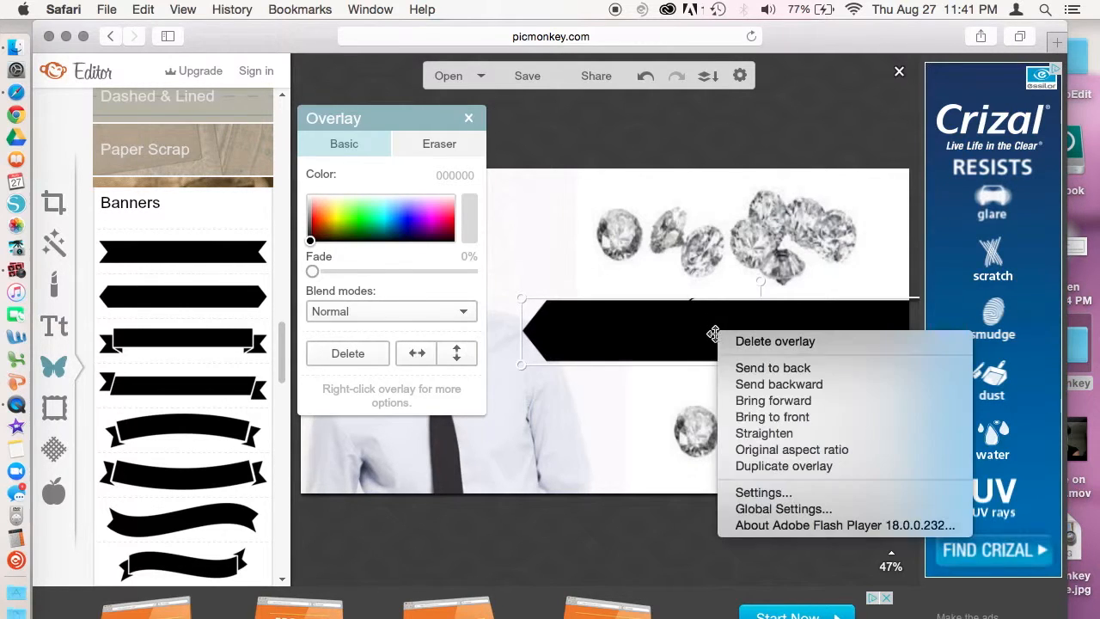
Step: Color the banner cyan and send it behind the name text
left_click(749, 369)
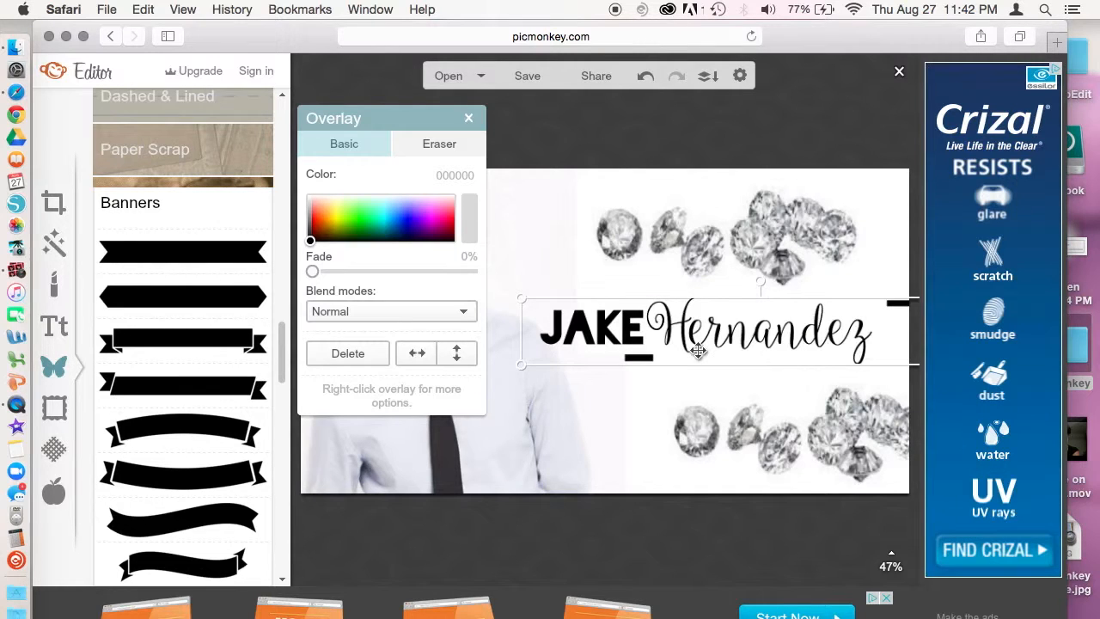
left_click(387, 220)
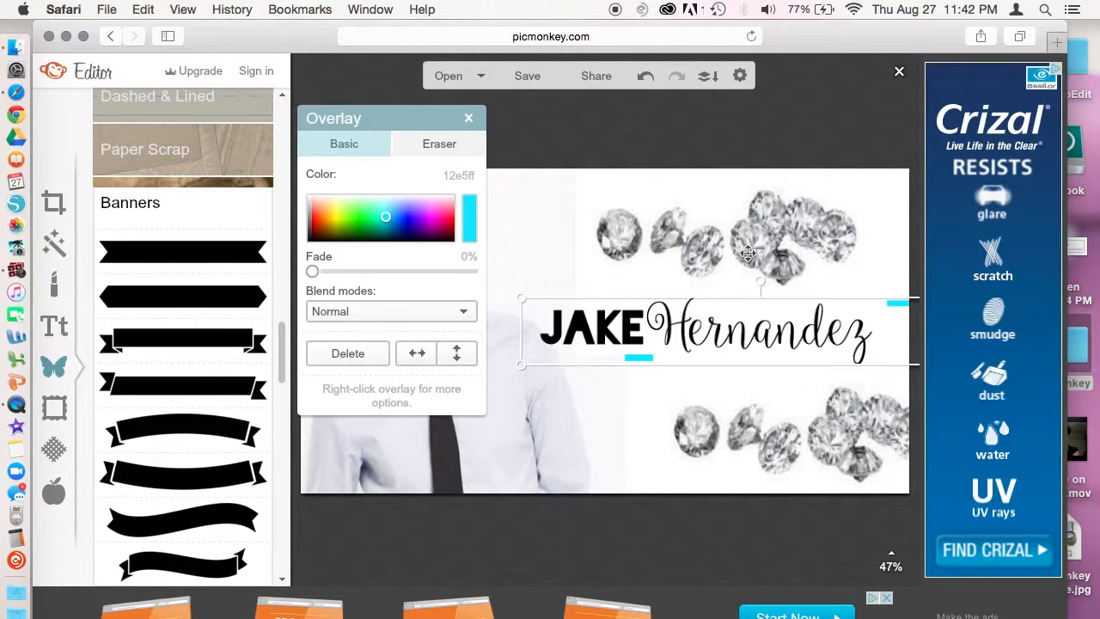
right_click(784, 220)
left_click(816, 265)
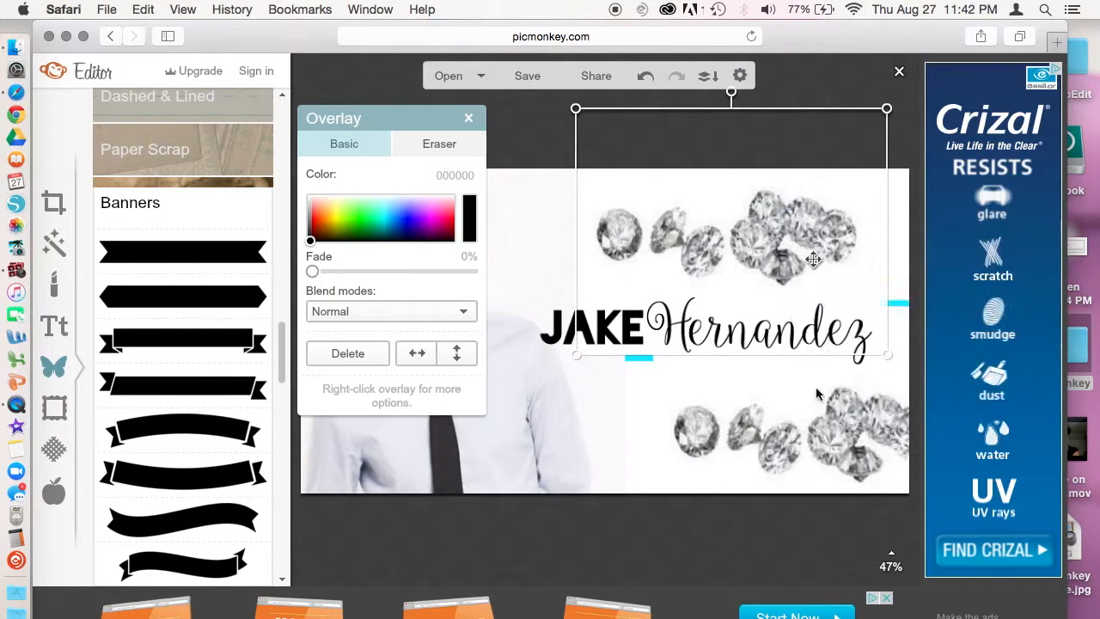
Step: Send the diamonds and the portrait photo behind the cyan banner
right_click(788, 438)
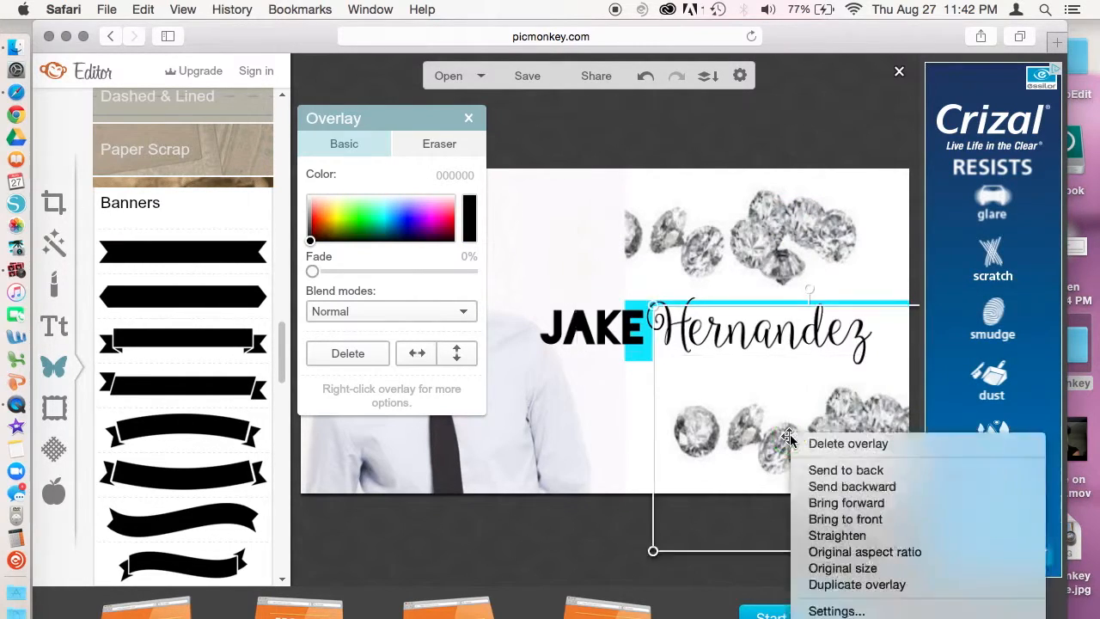
left_click(825, 470)
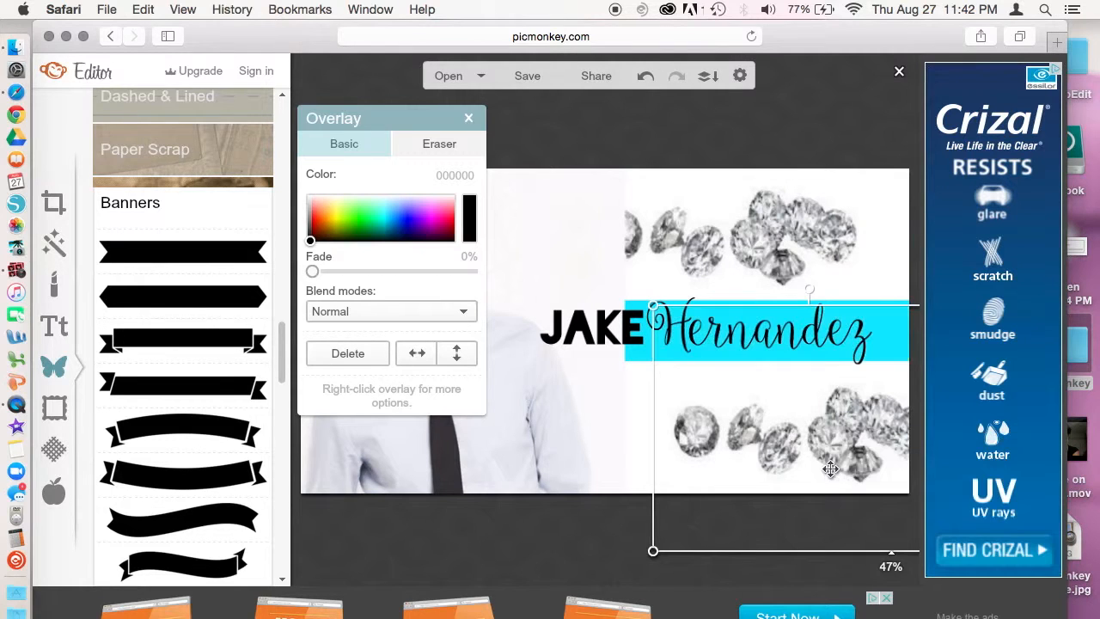
right_click(549, 273)
left_click(582, 293)
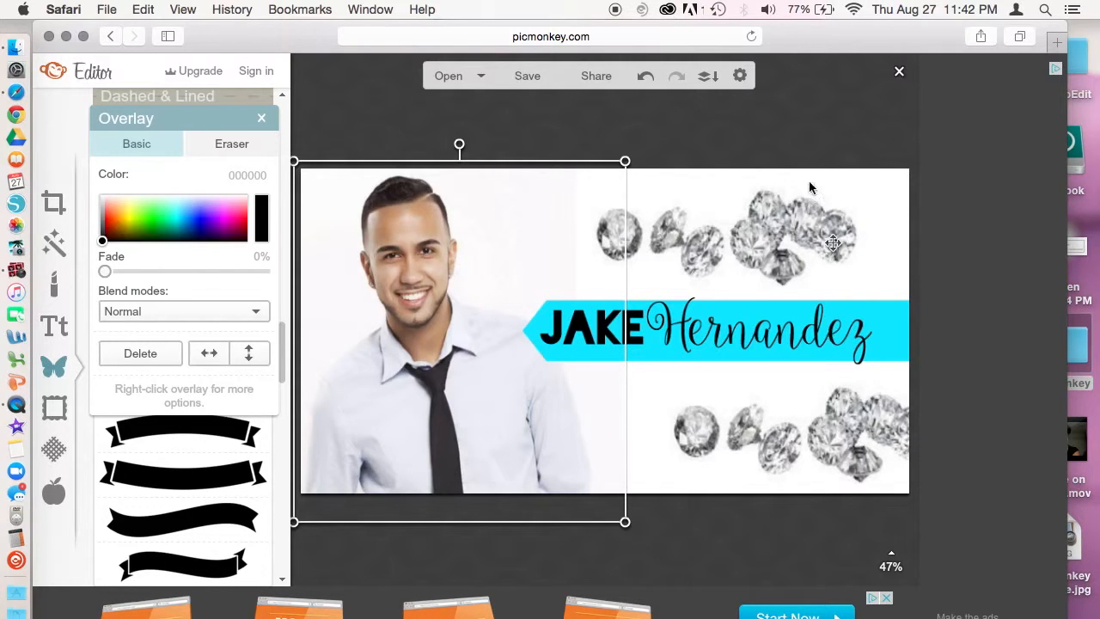
left_click(813, 139)
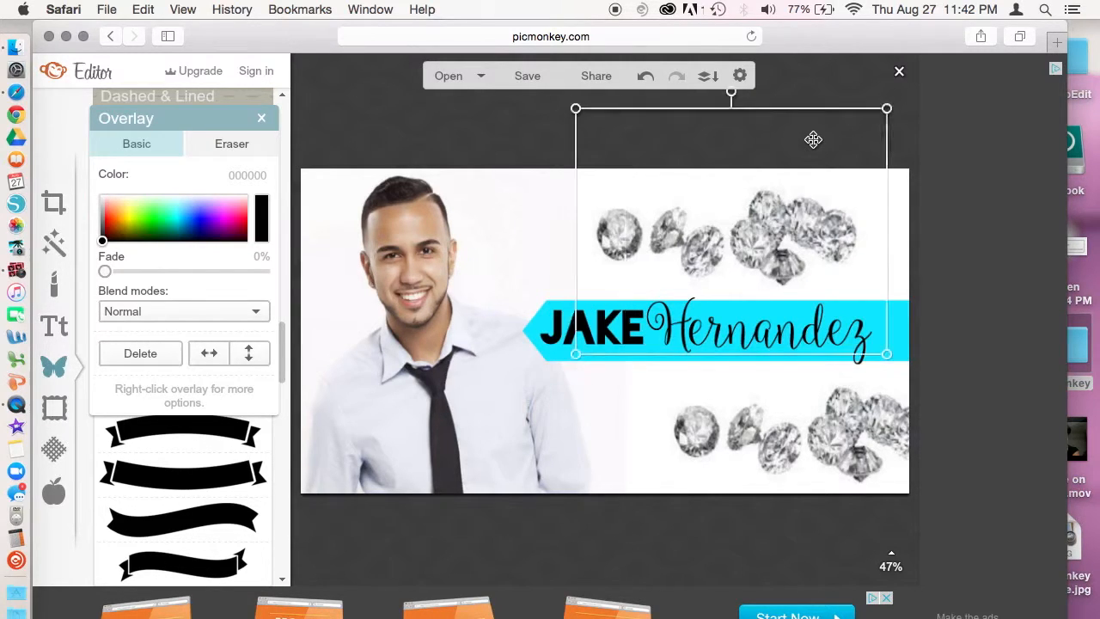
left_click(740, 531)
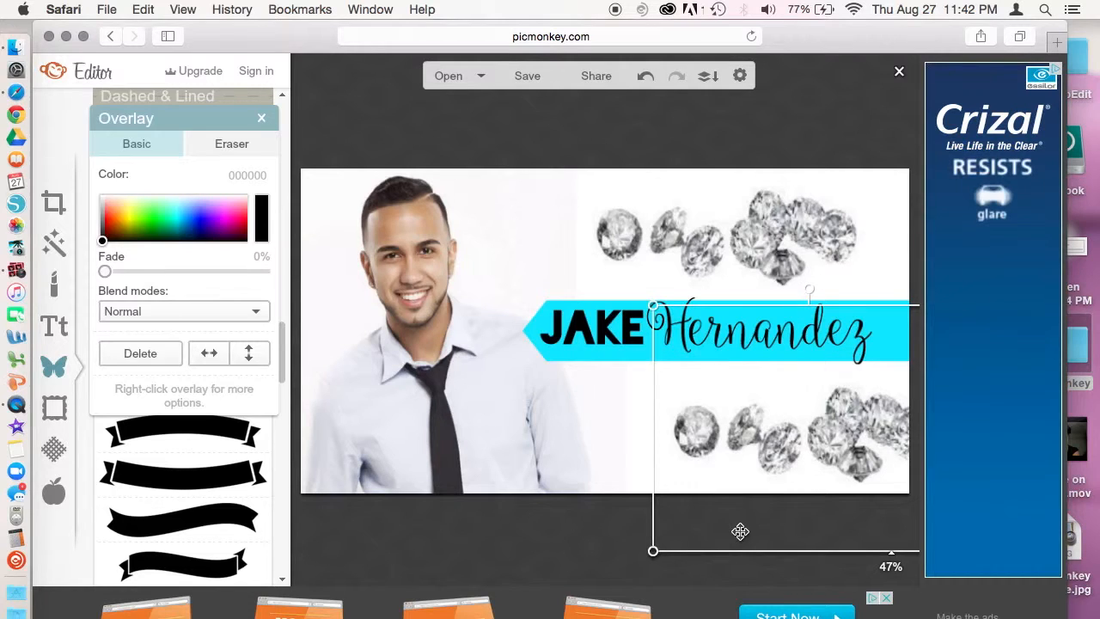
left_click(605, 530)
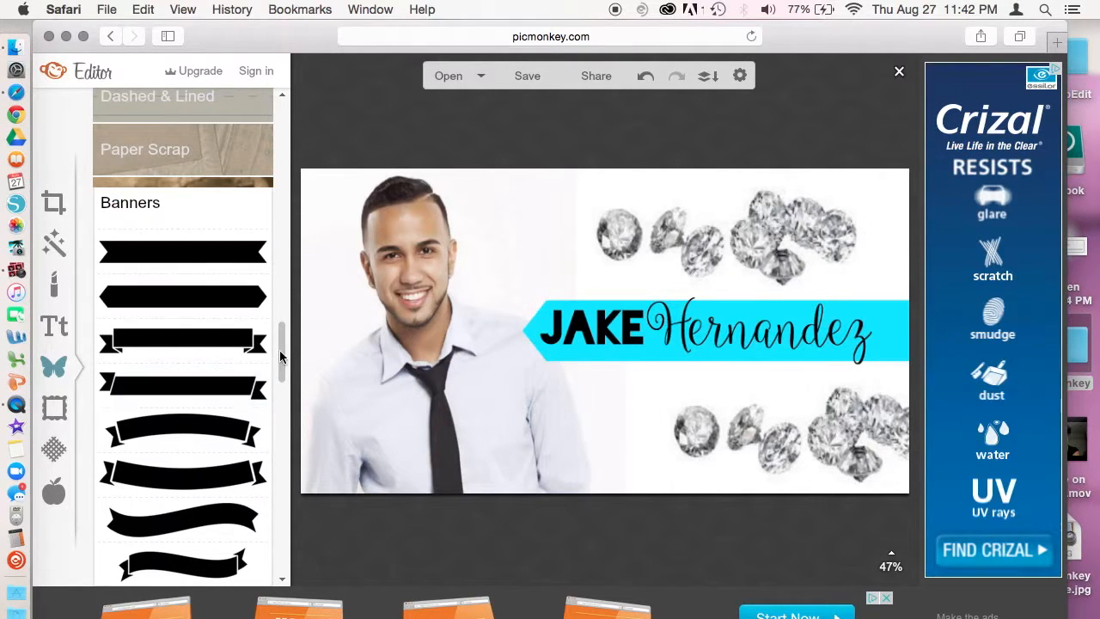
Step: Browse the Engraved Banners and Labels shape categories in the Overlays panel
left_click_drag(284, 359, 277, 399)
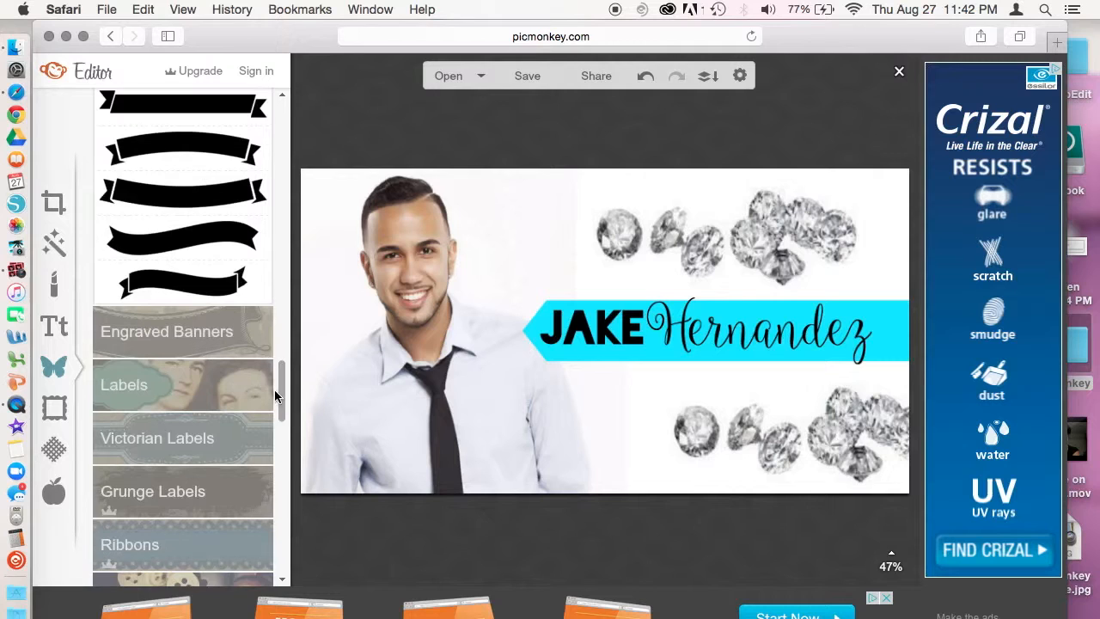
left_click(145, 326)
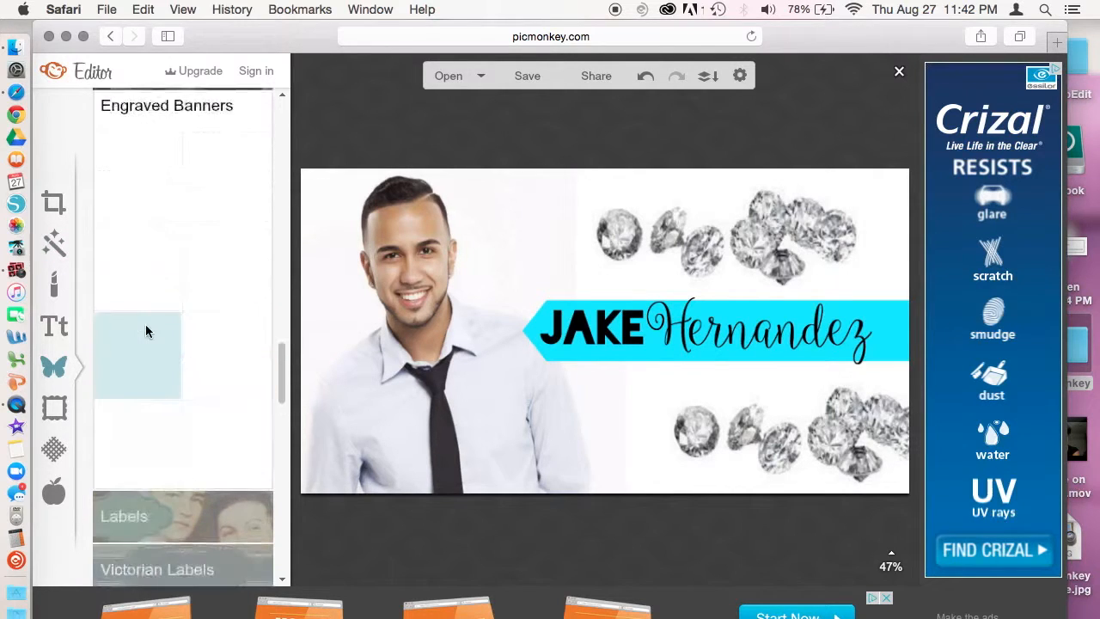
left_click_drag(280, 364, 279, 415)
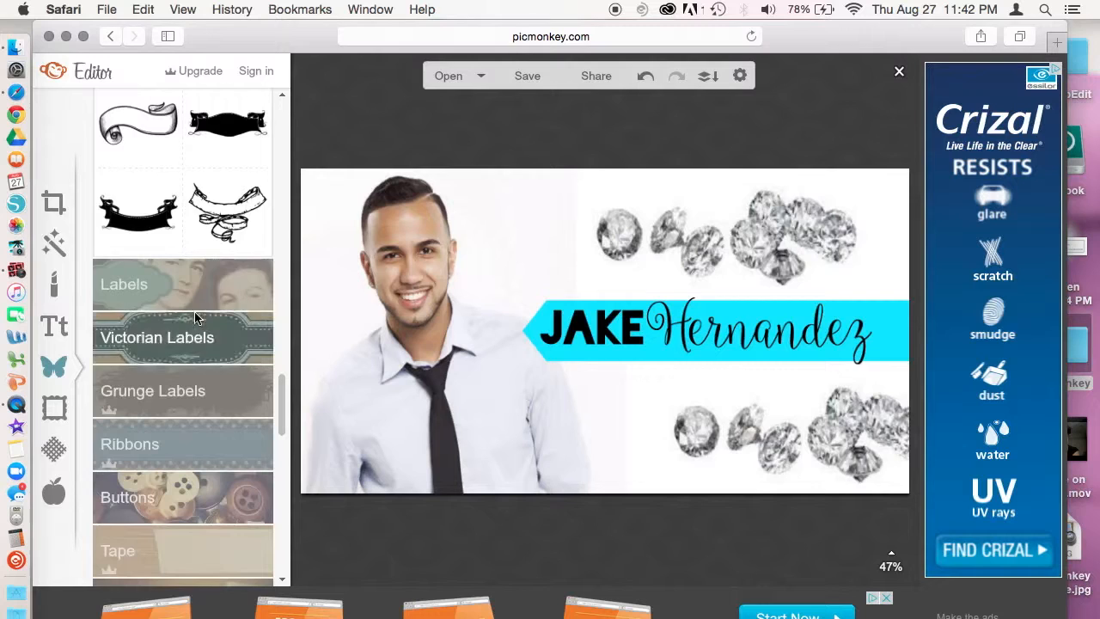
left_click(148, 280)
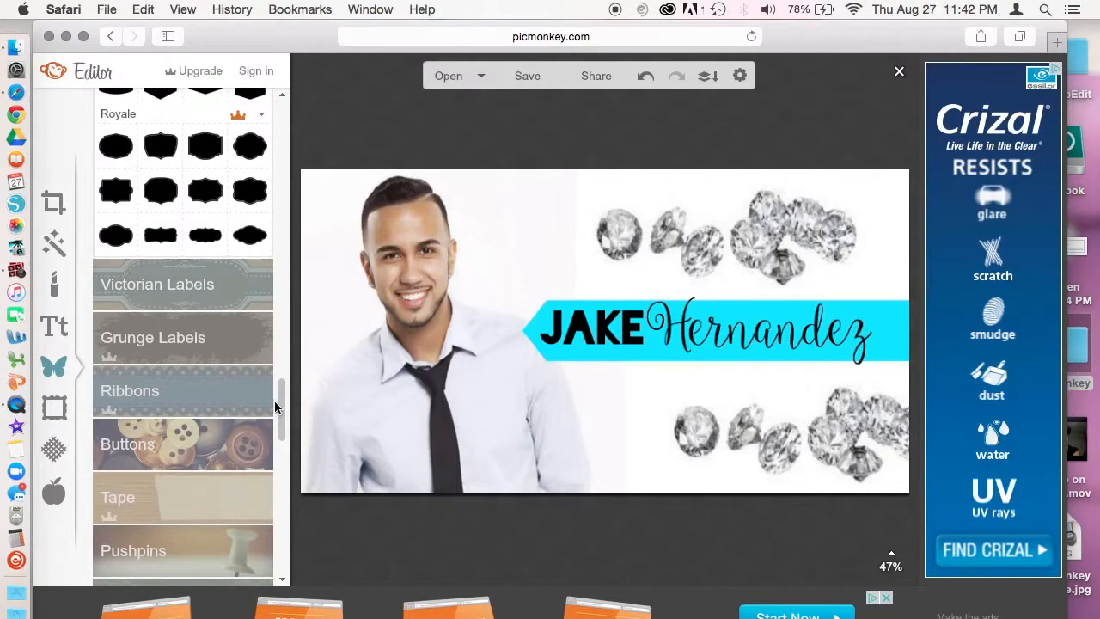
left_click_drag(282, 412, 280, 381)
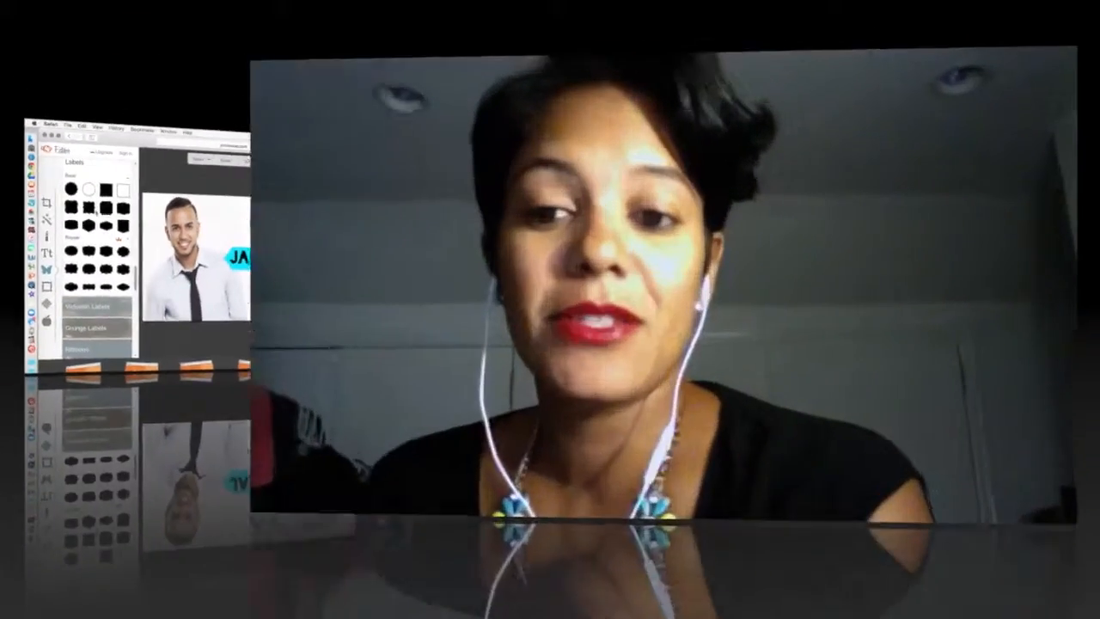